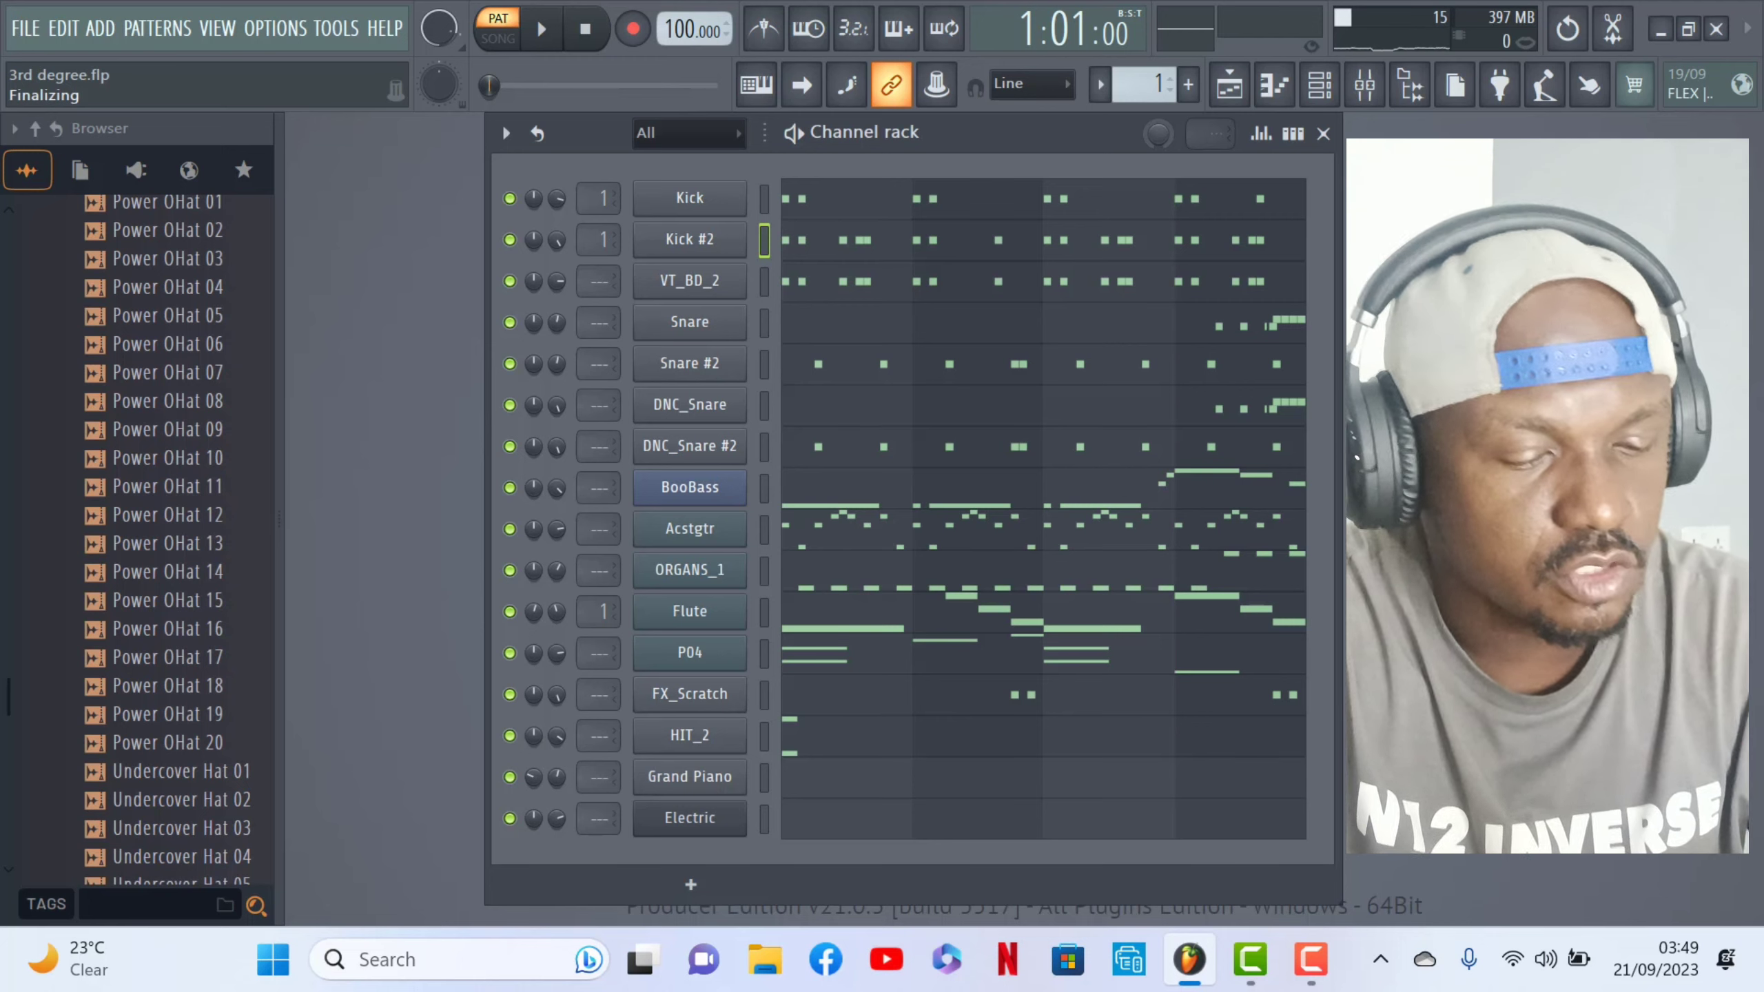
- Play the full pattern, mute and unmute the Snare #2 channel to compare the sound, and stop playback
key(space)
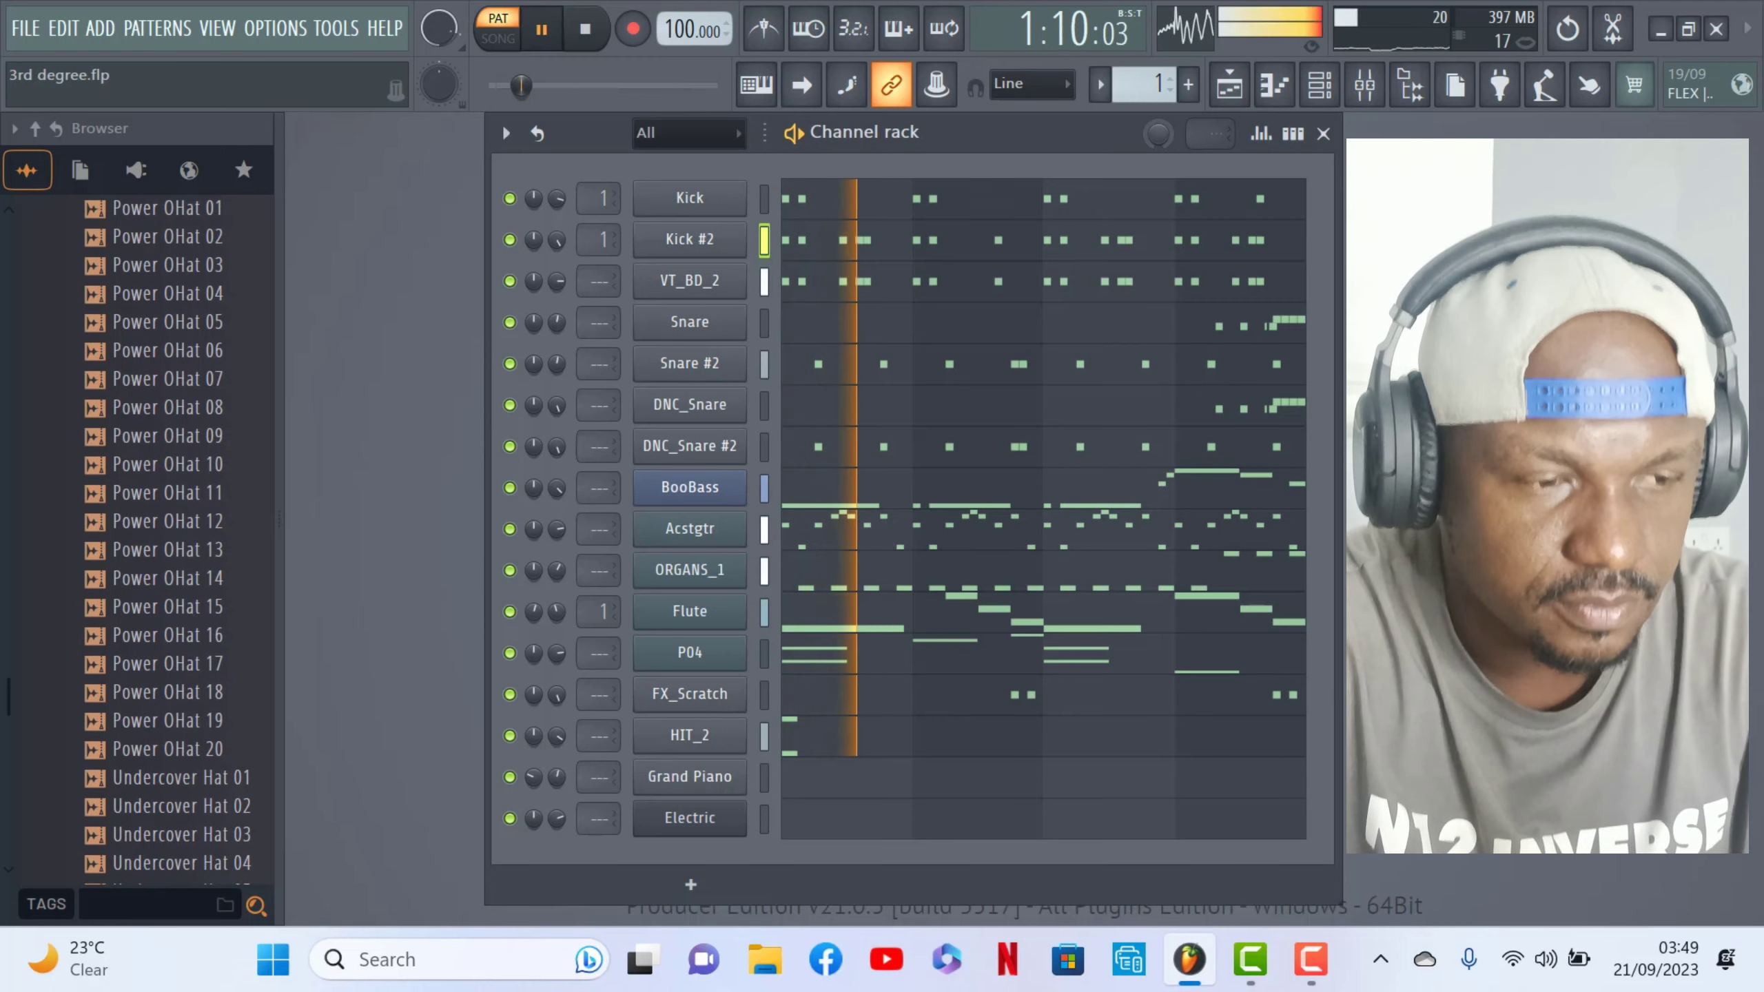
click(510, 364)
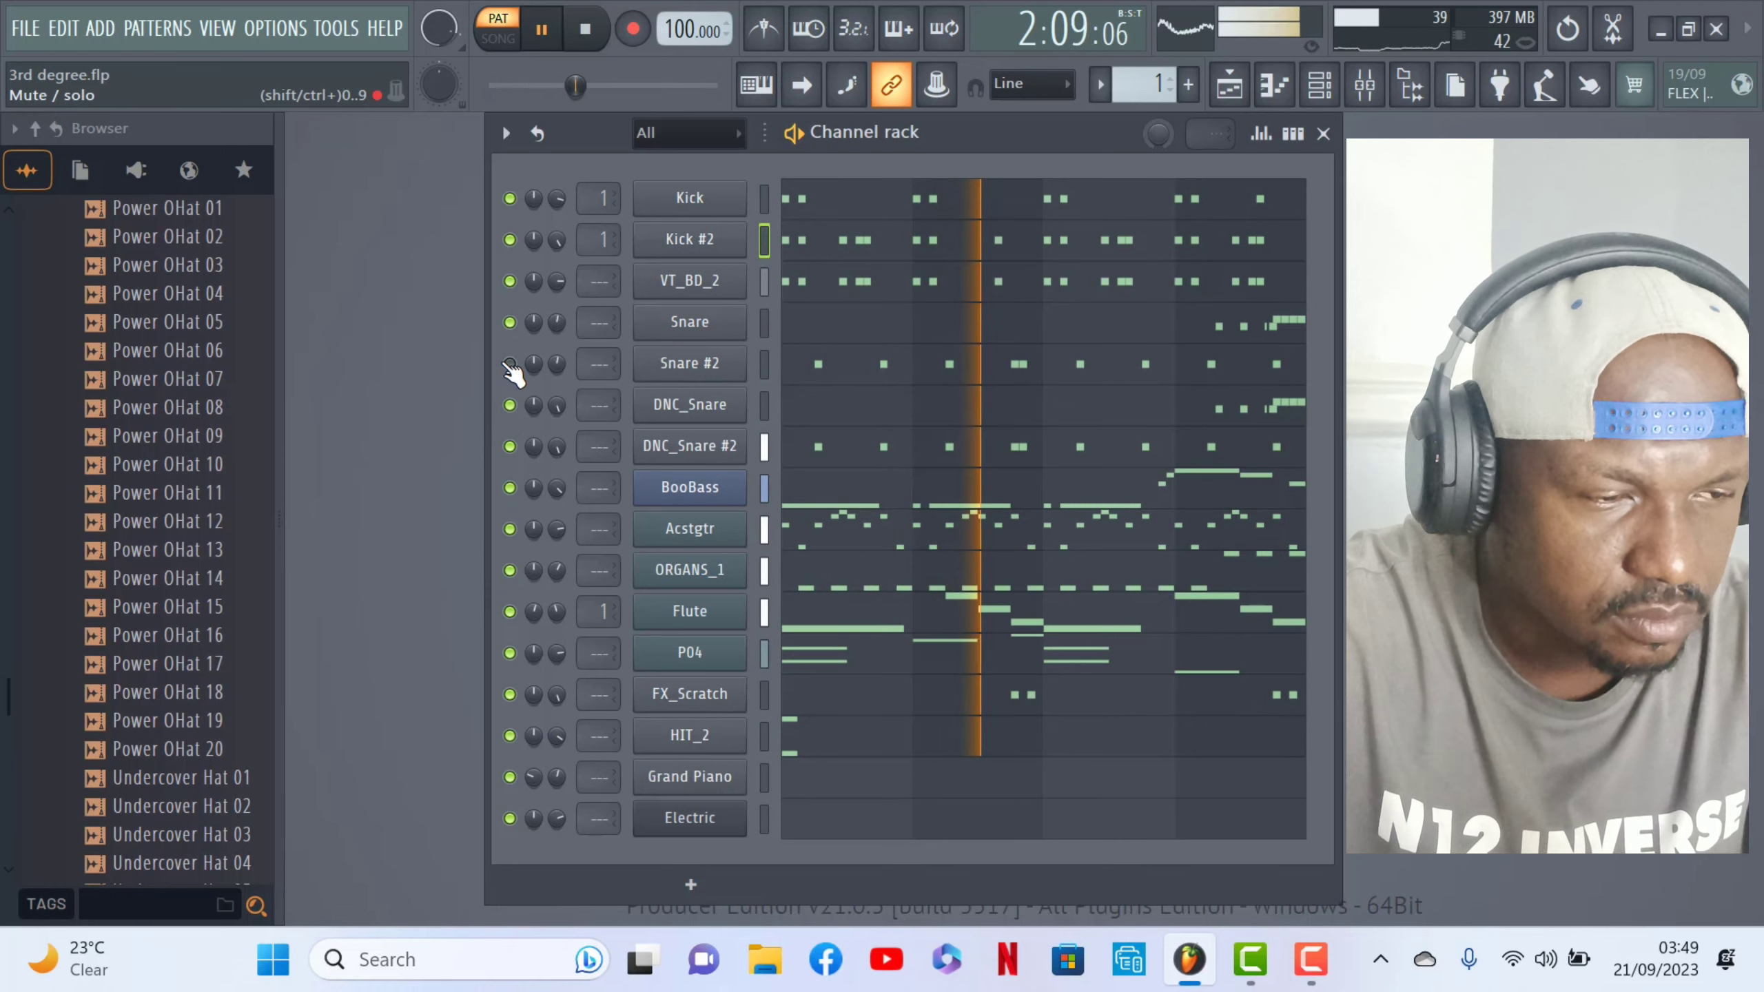
click(510, 365)
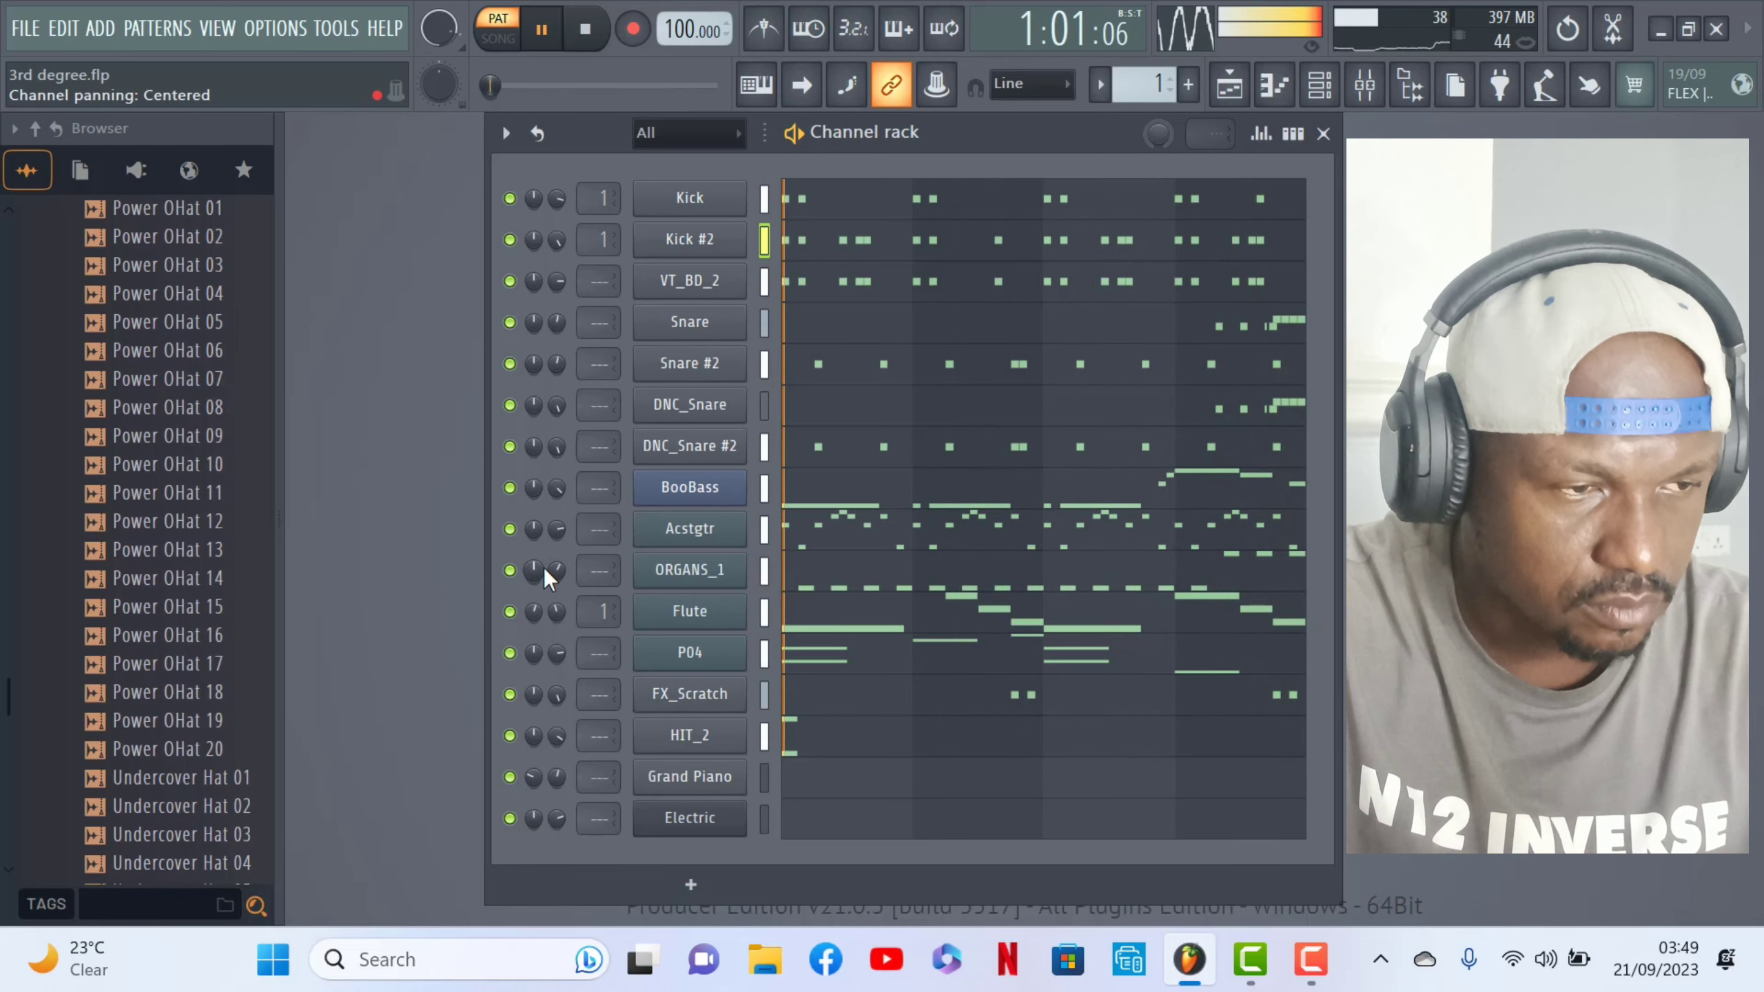
key(space)
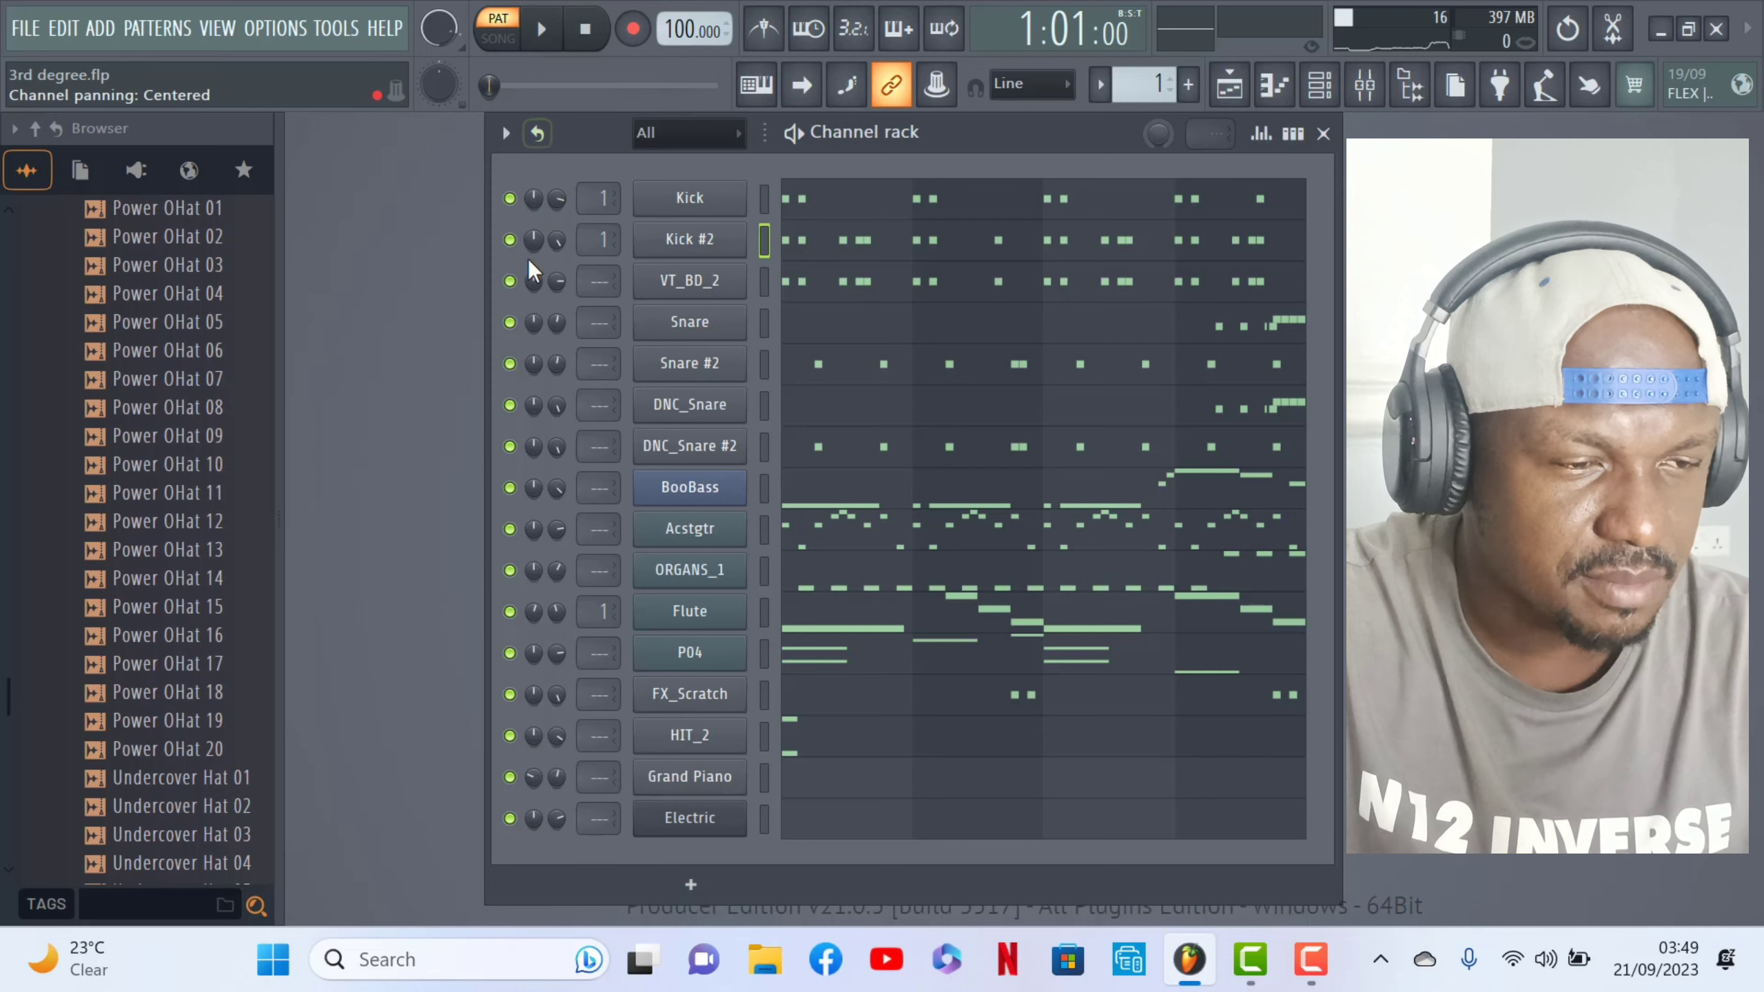
- Solo the Kick, Kick #2 and VT_BD_2 channels during playback and view Kick #2's notes in the piano roll
right_click(510, 199)
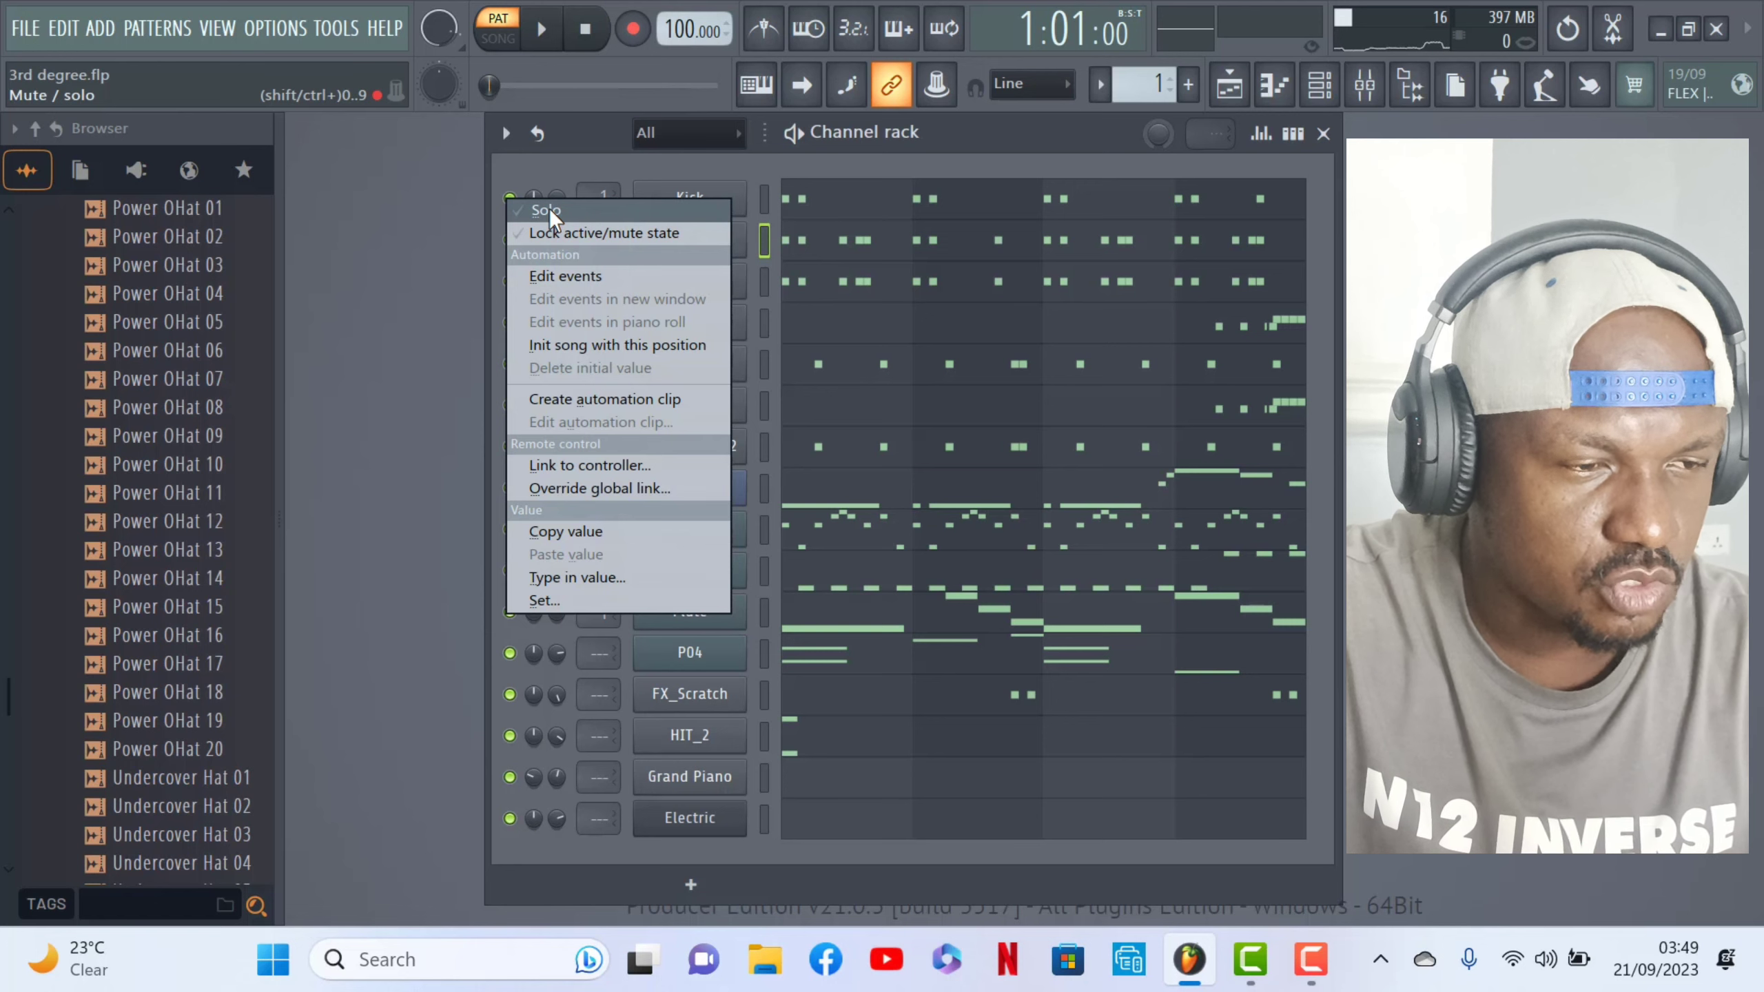
click(549, 209)
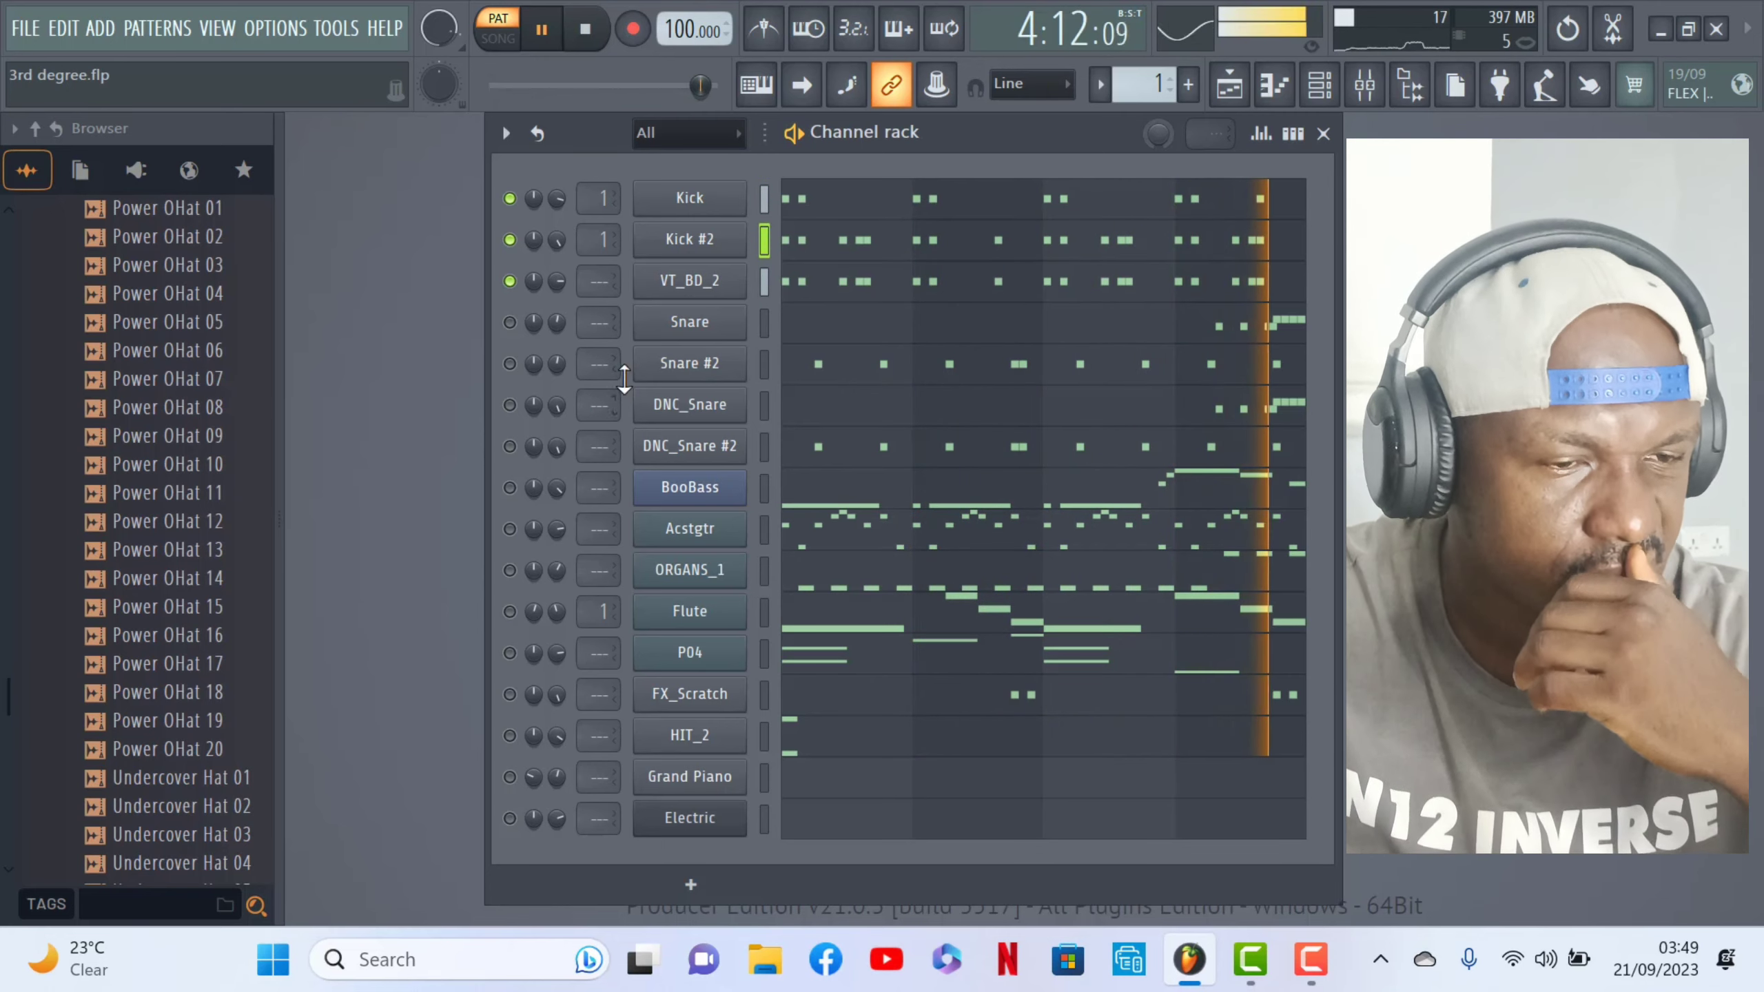
click(875, 241)
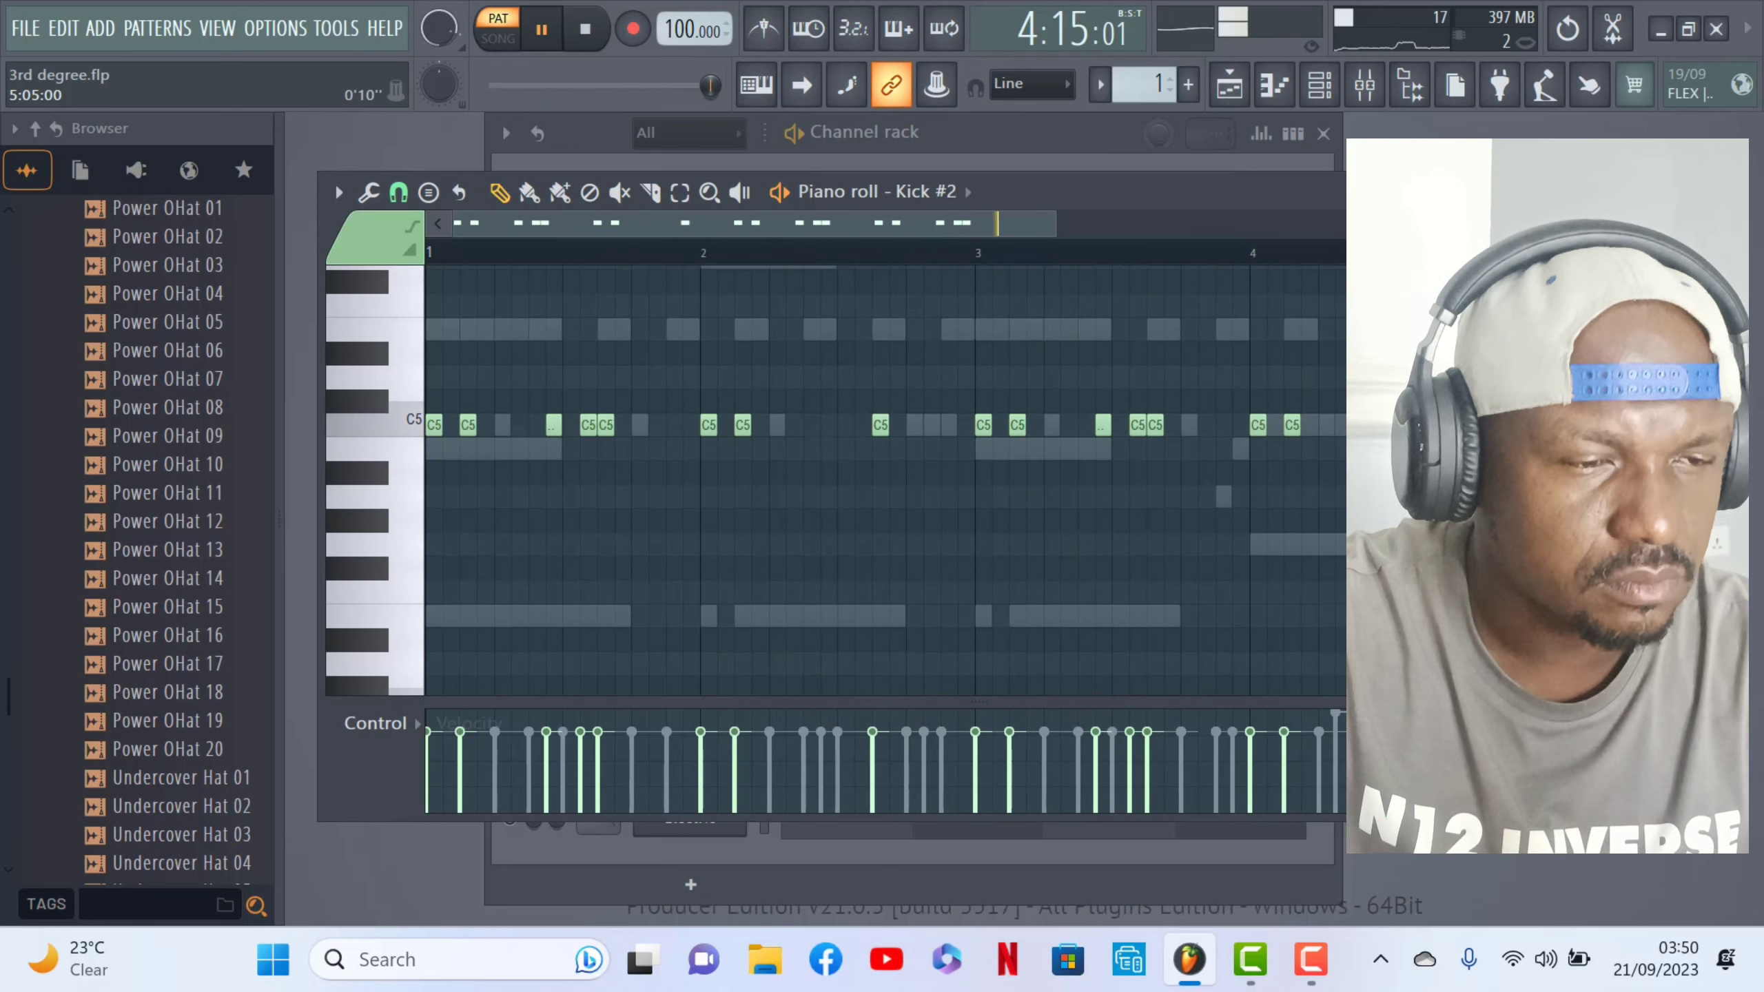
click(1615, 192)
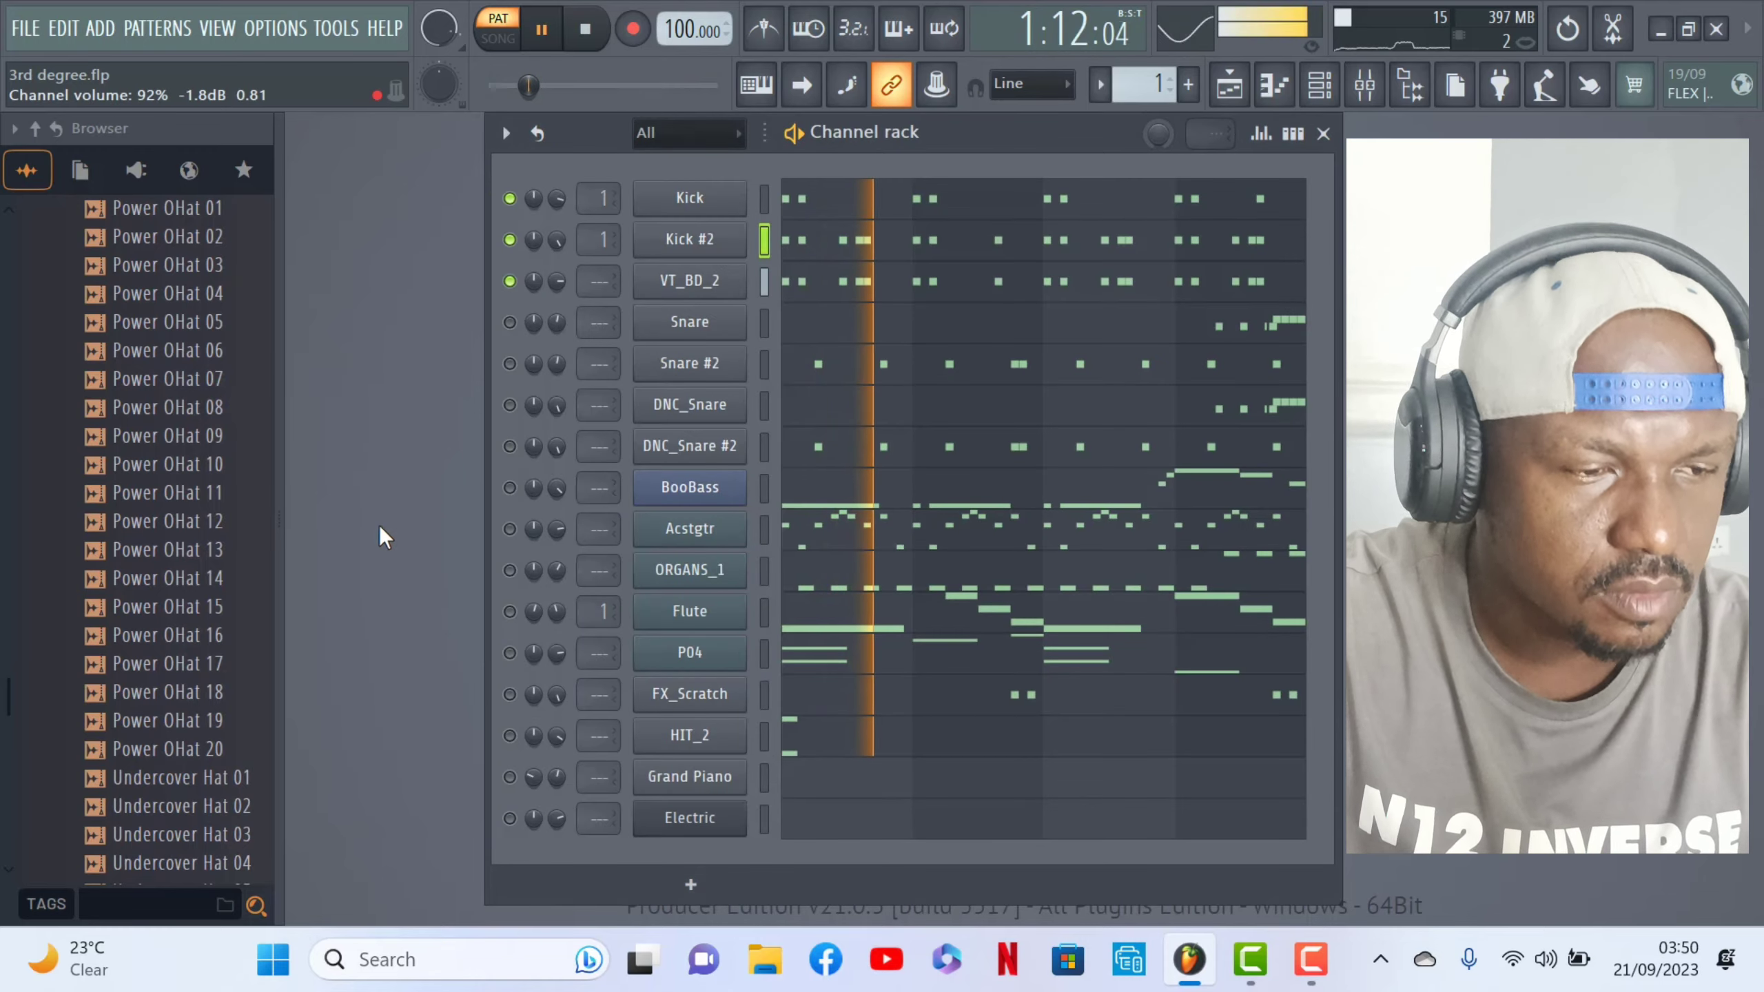
- Bring in the Snare #2, DNC_Snare and DNC_Snare #2 channels with the kicks, and toggle Snare on and off to compare
click(509, 363)
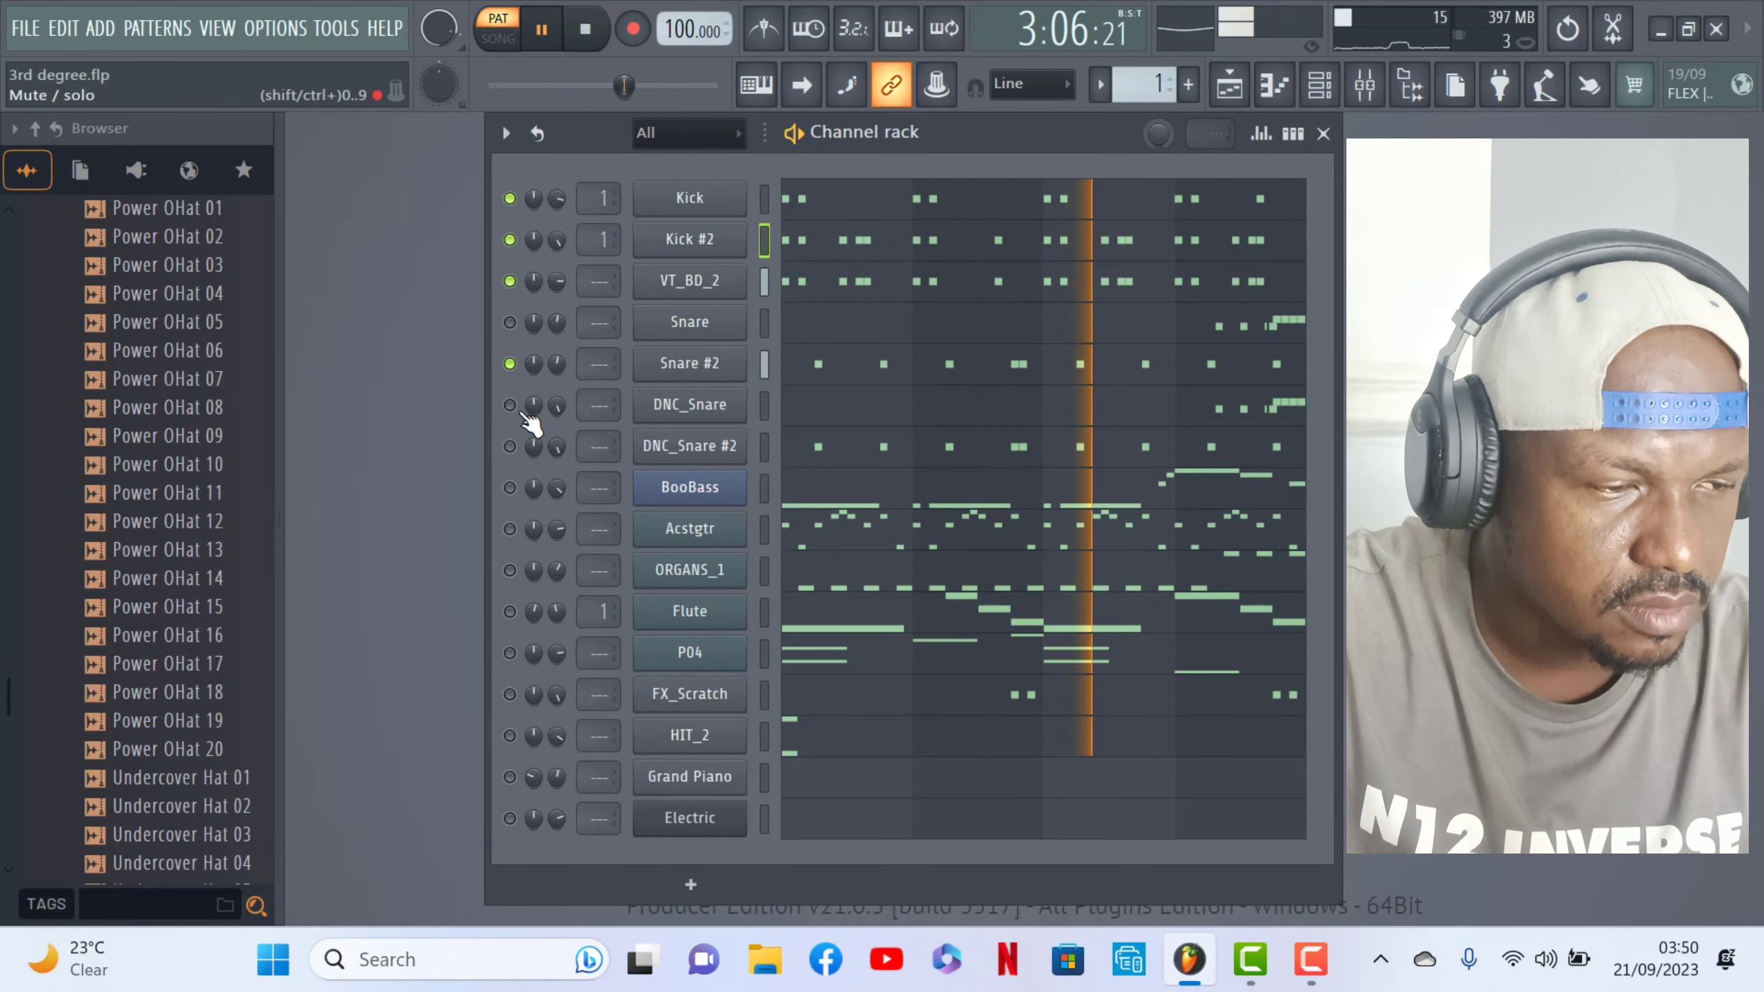
click(509, 405)
click(509, 446)
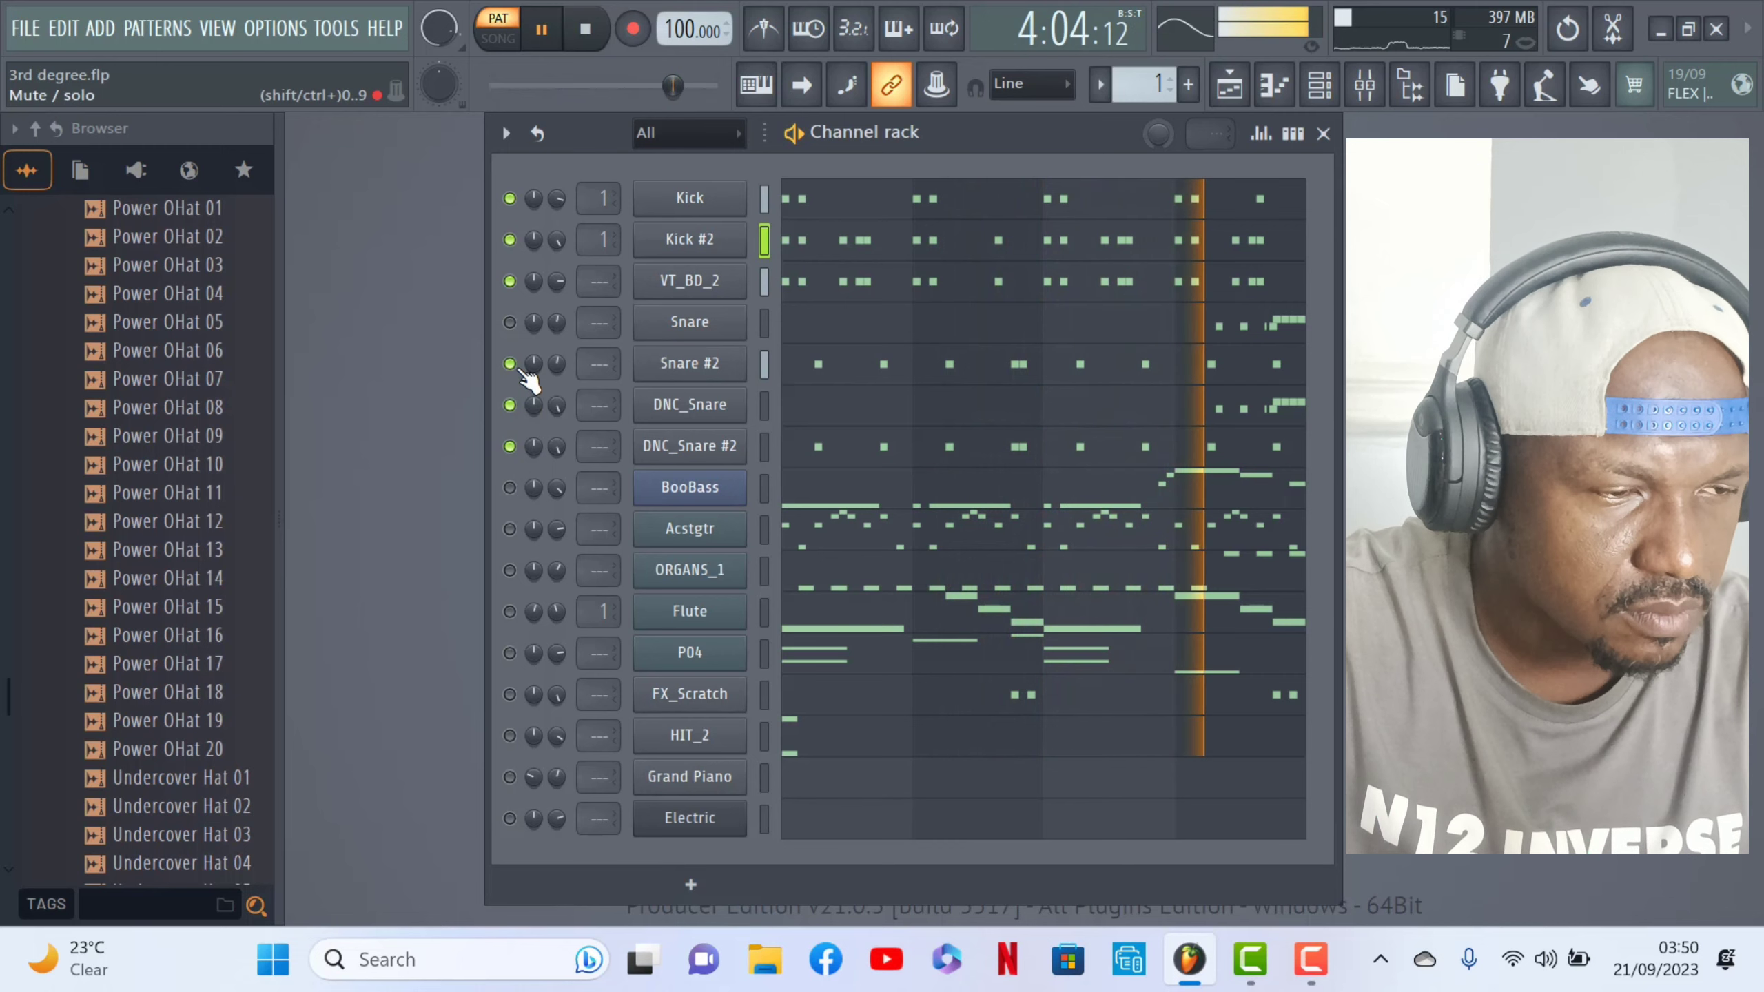
click(509, 321)
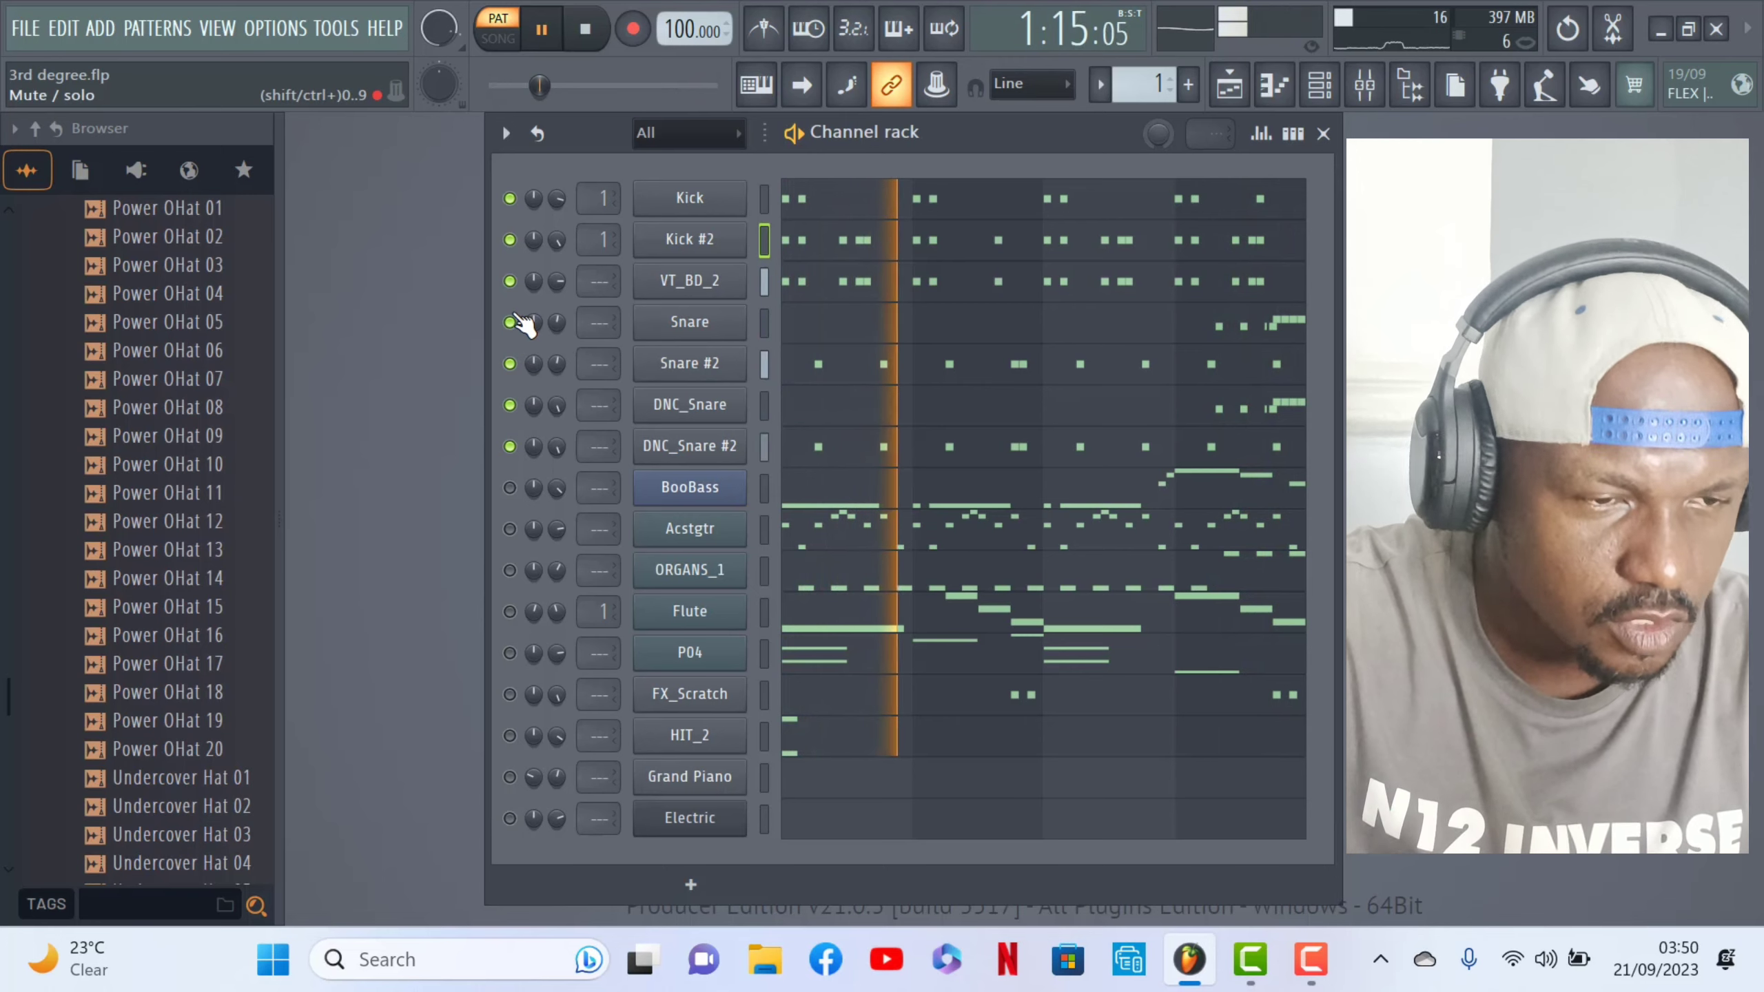
click(509, 322)
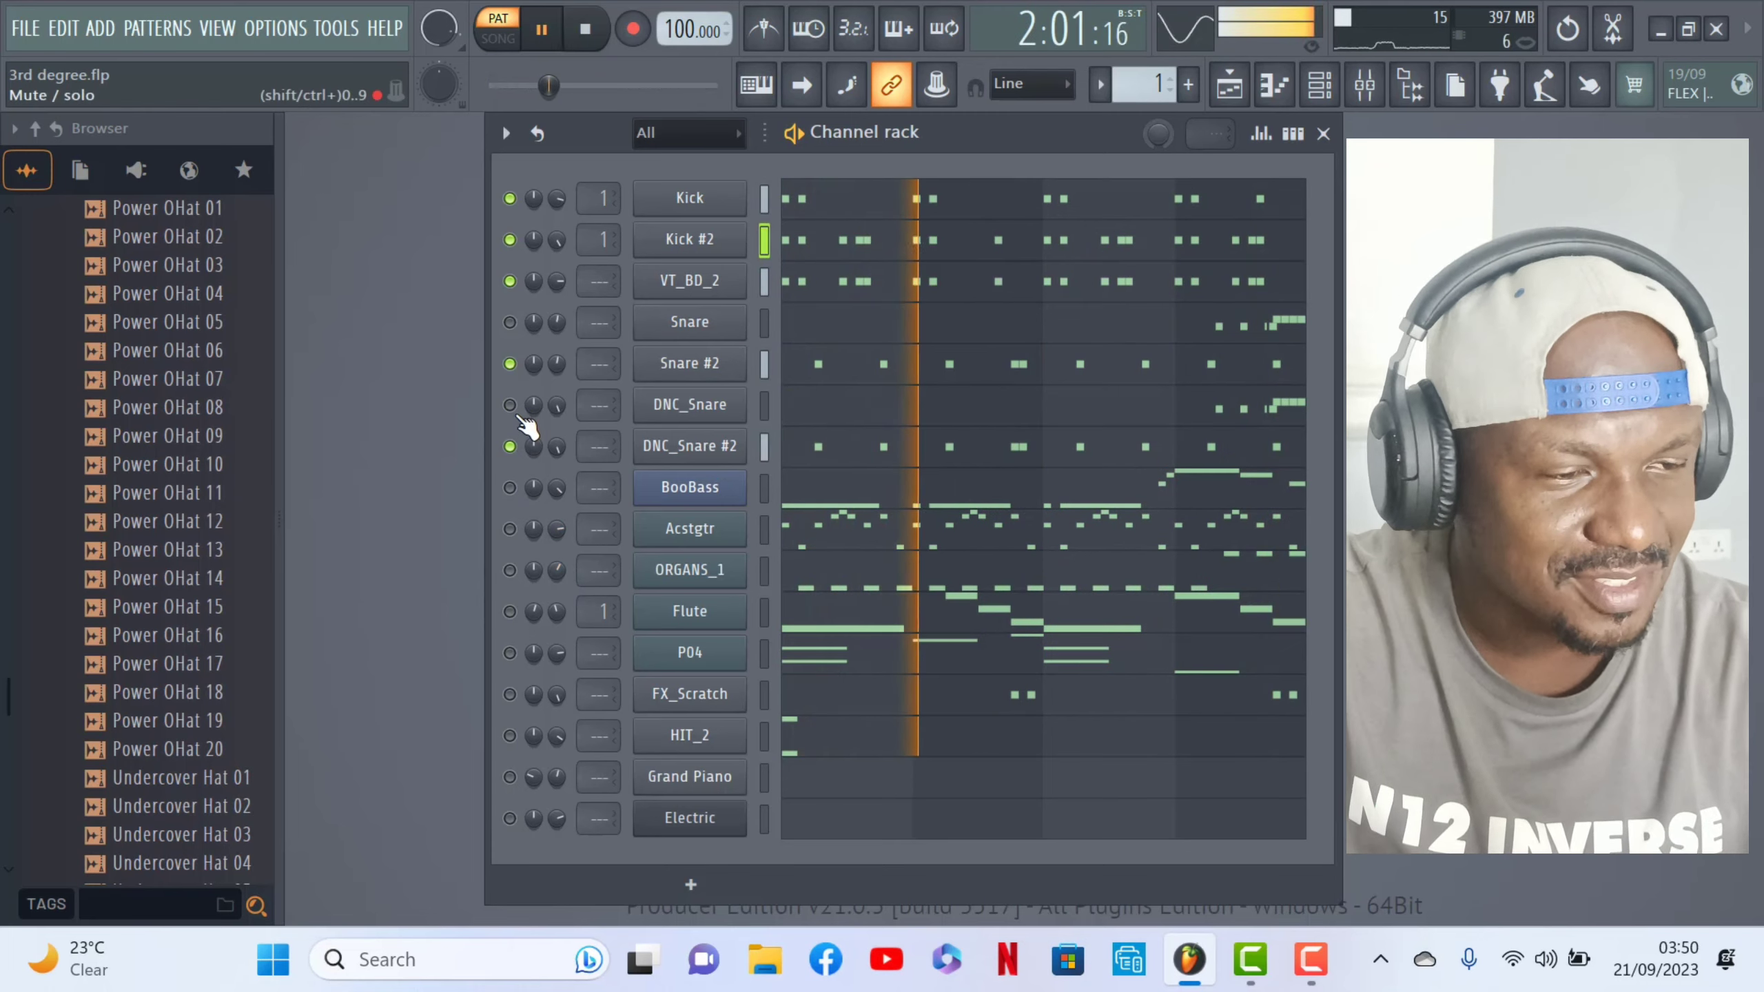
- Examine the Snare channel's fill in bar 4 in the piano roll and close the roll
click(1250, 324)
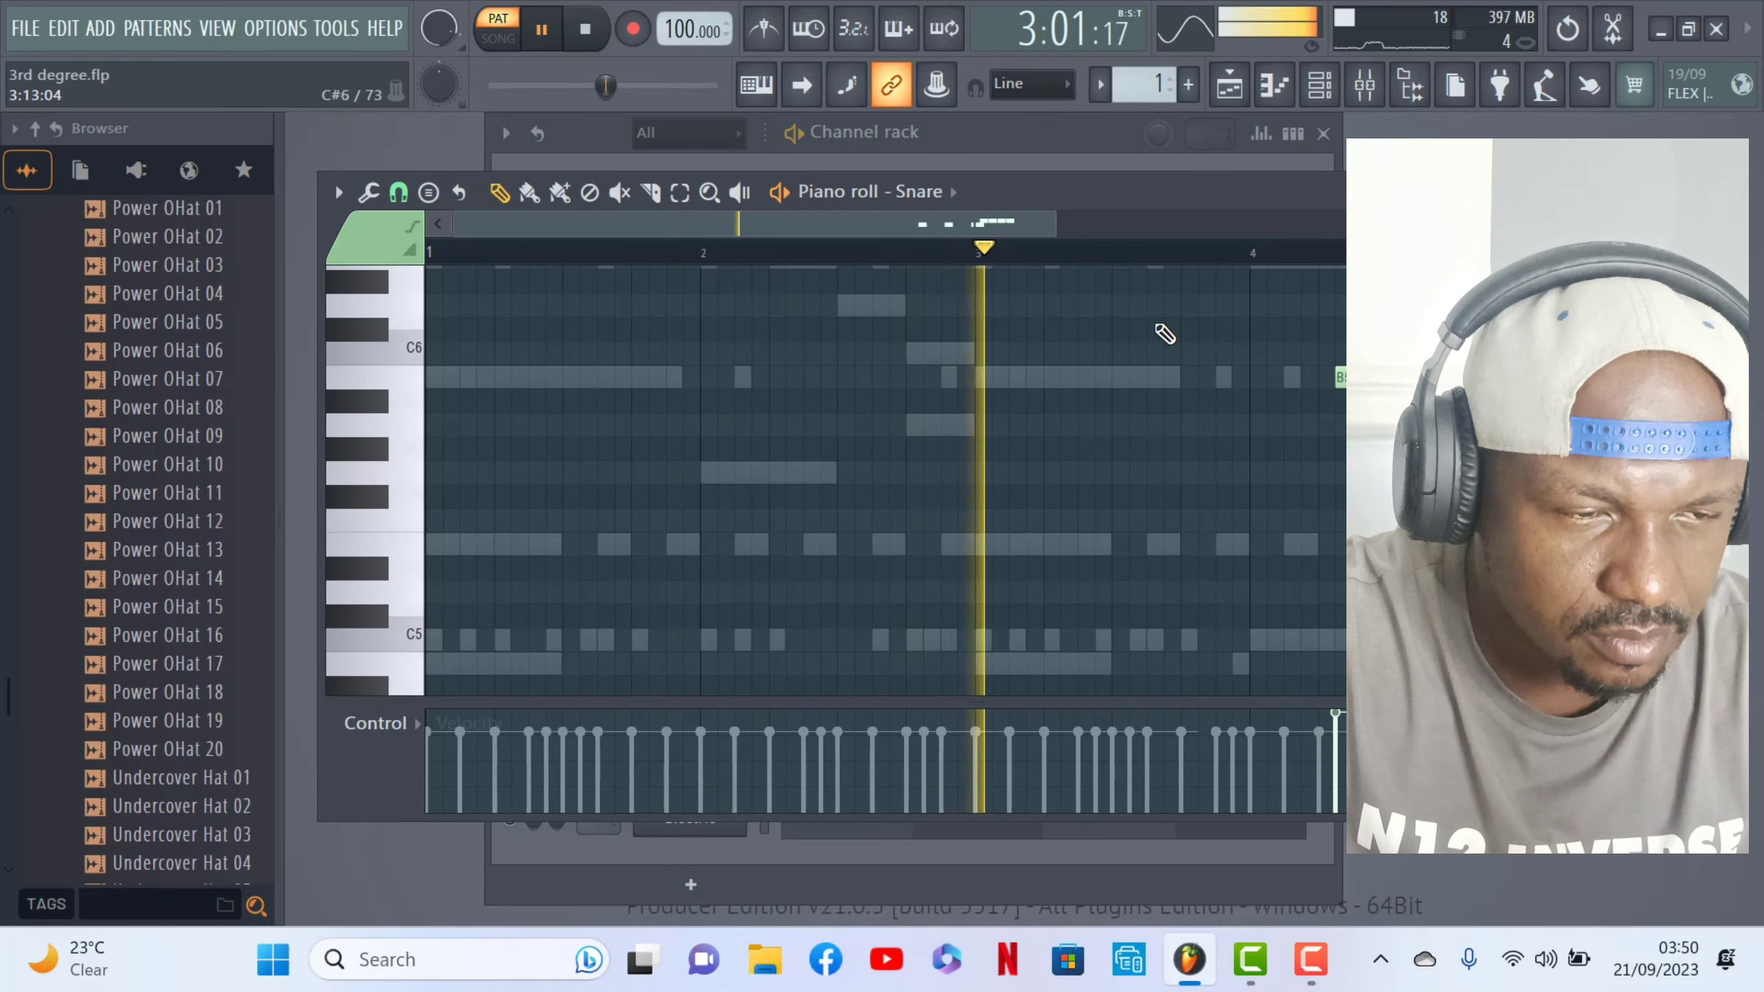
drag(826, 226, 961, 240)
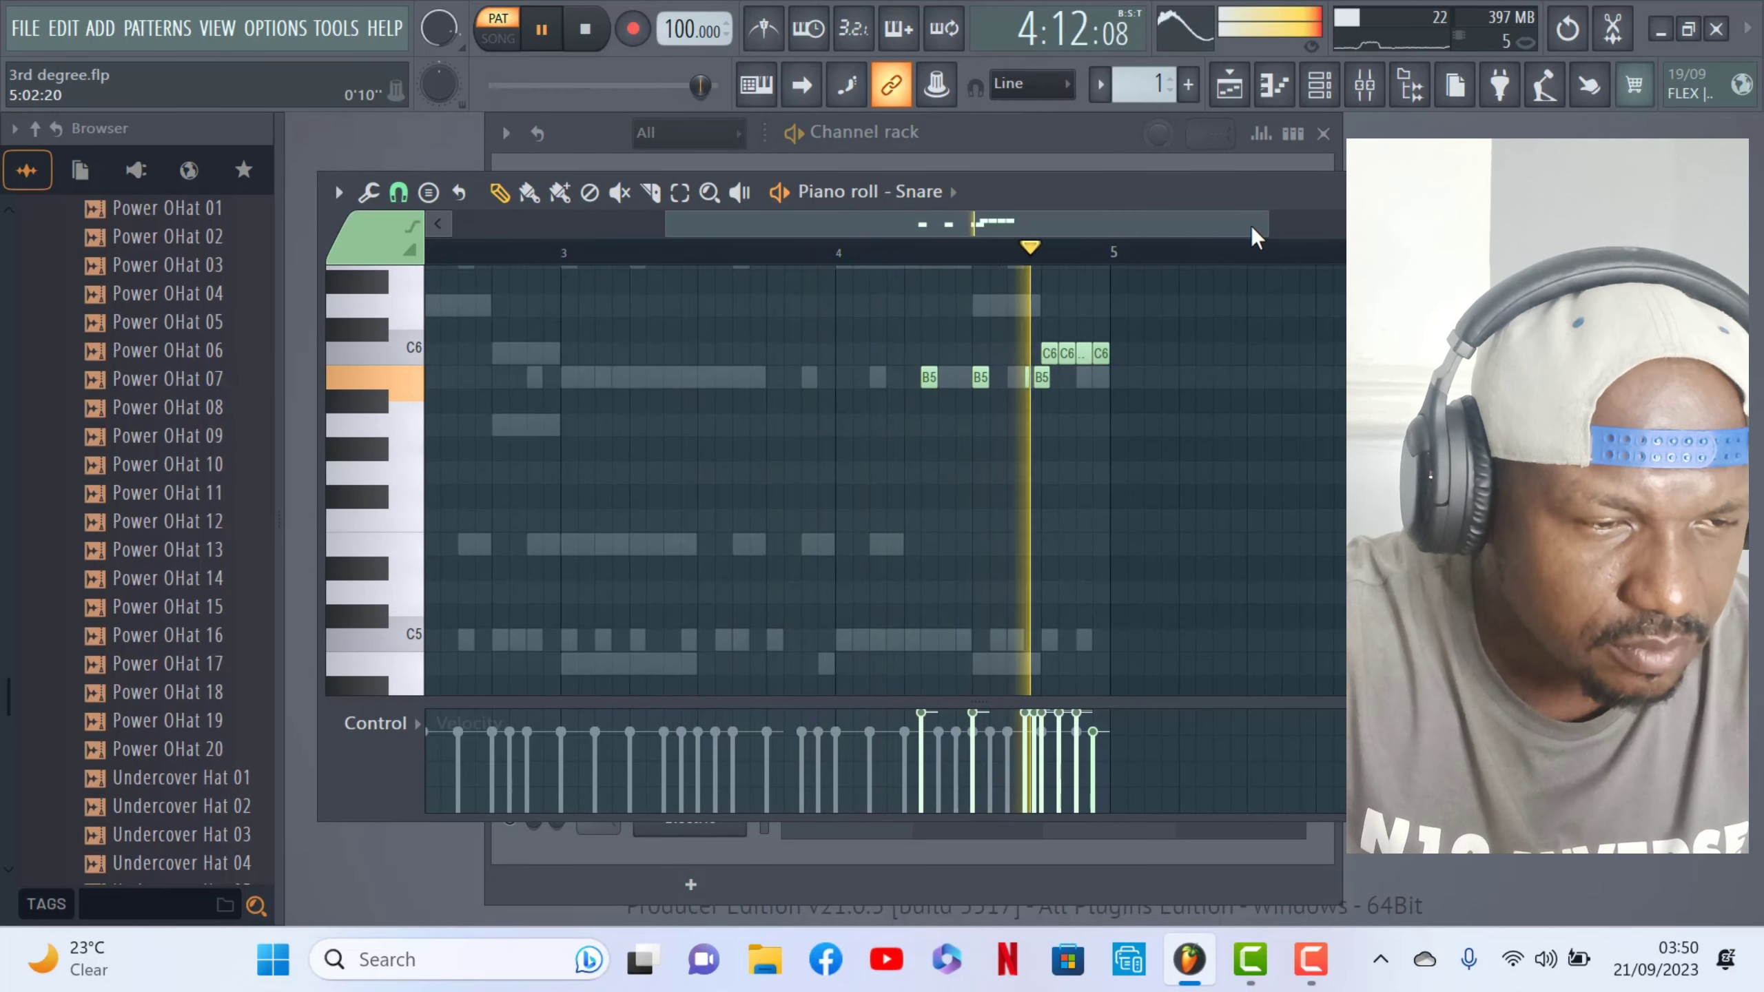
drag(1264, 229, 1044, 233)
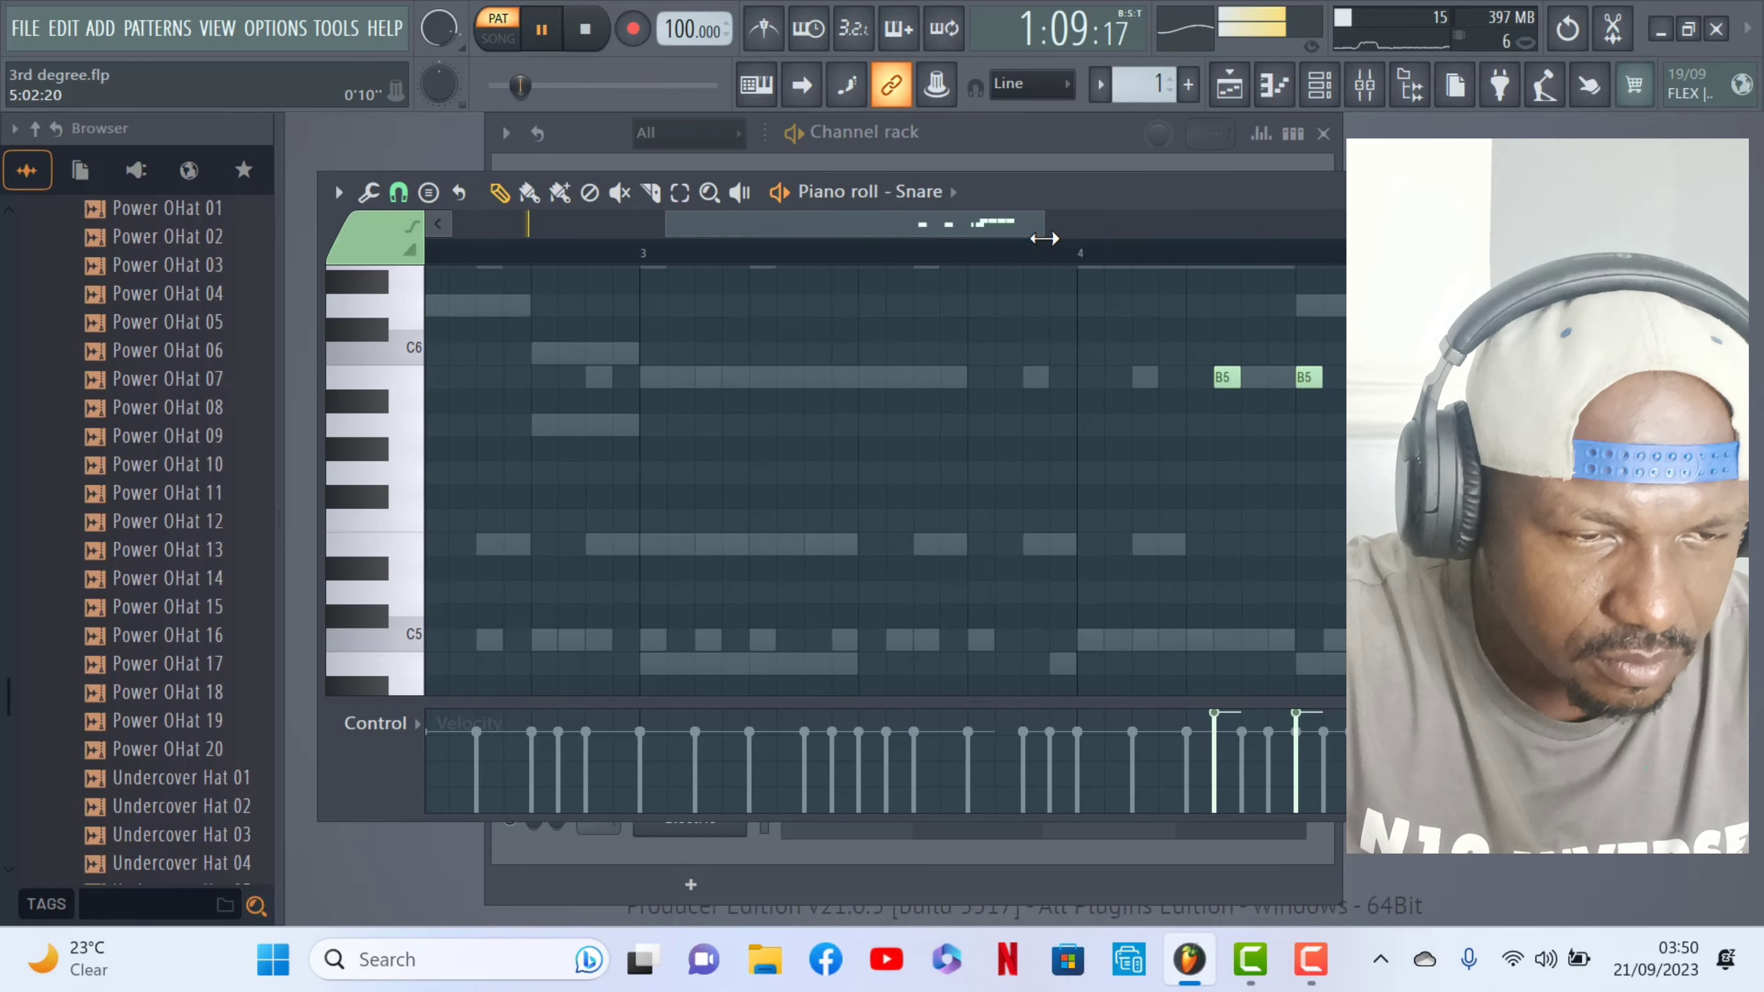
drag(809, 237, 920, 233)
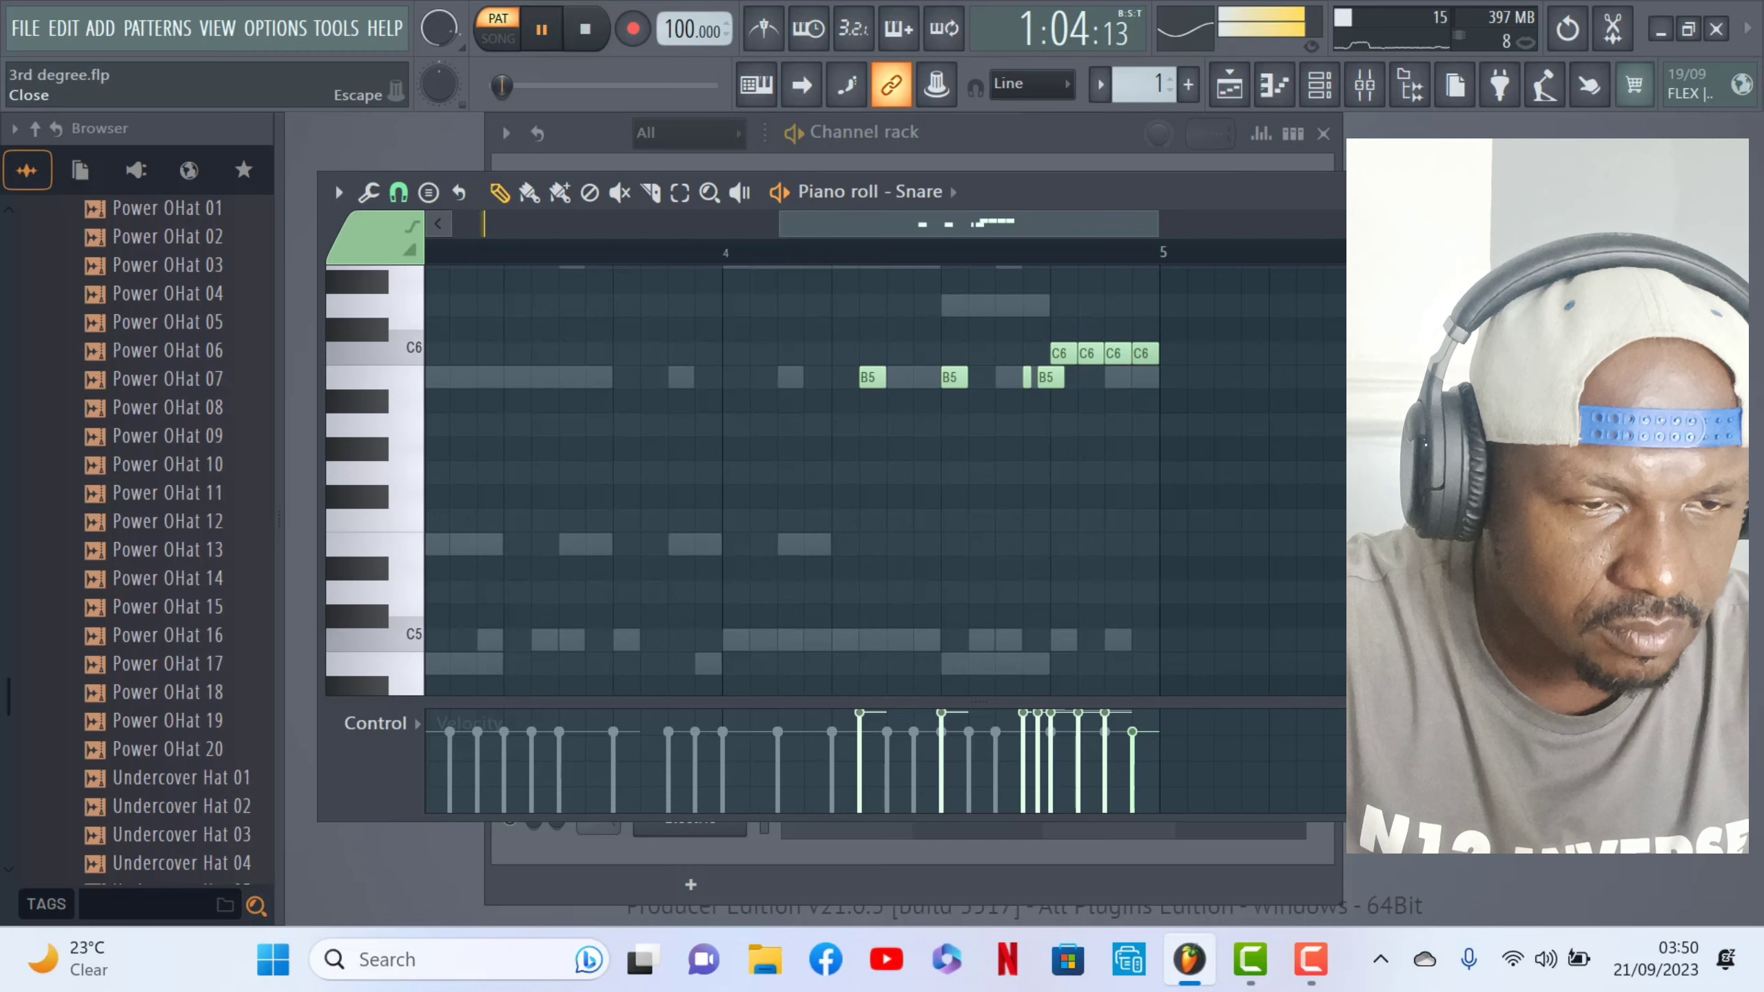
click(1621, 191)
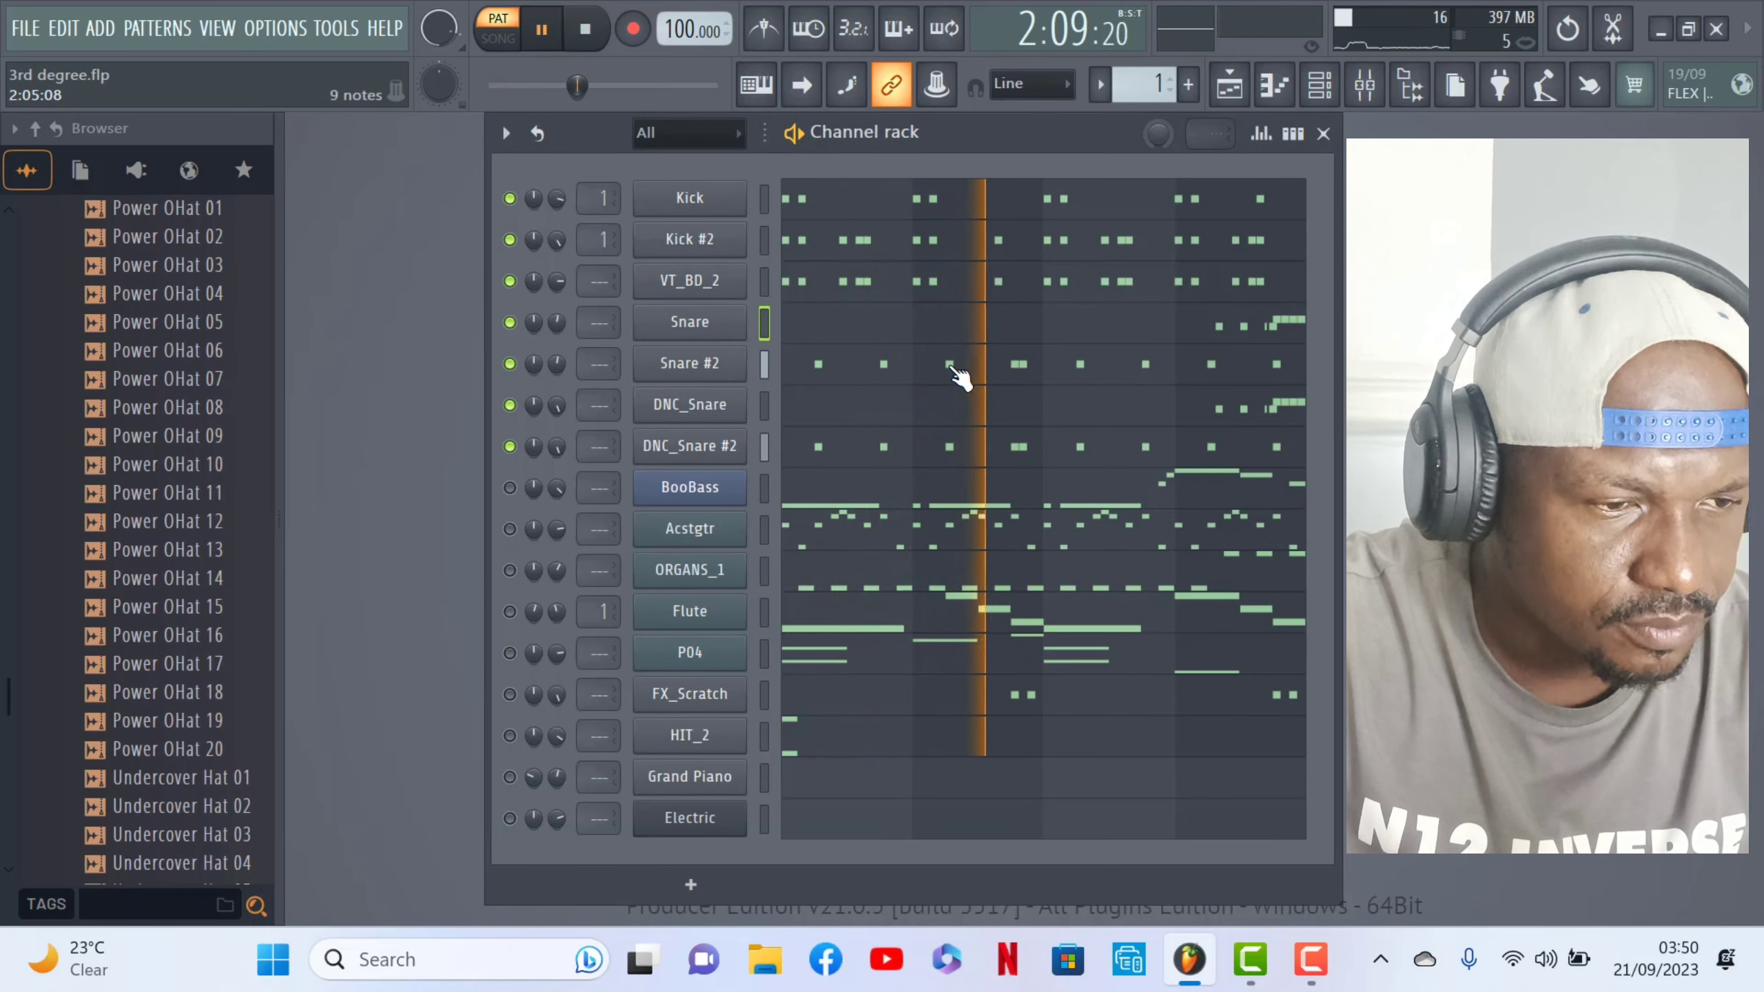
- View the Snare #2 channel's notes across all four bars in the piano roll and close the roll
click(981, 381)
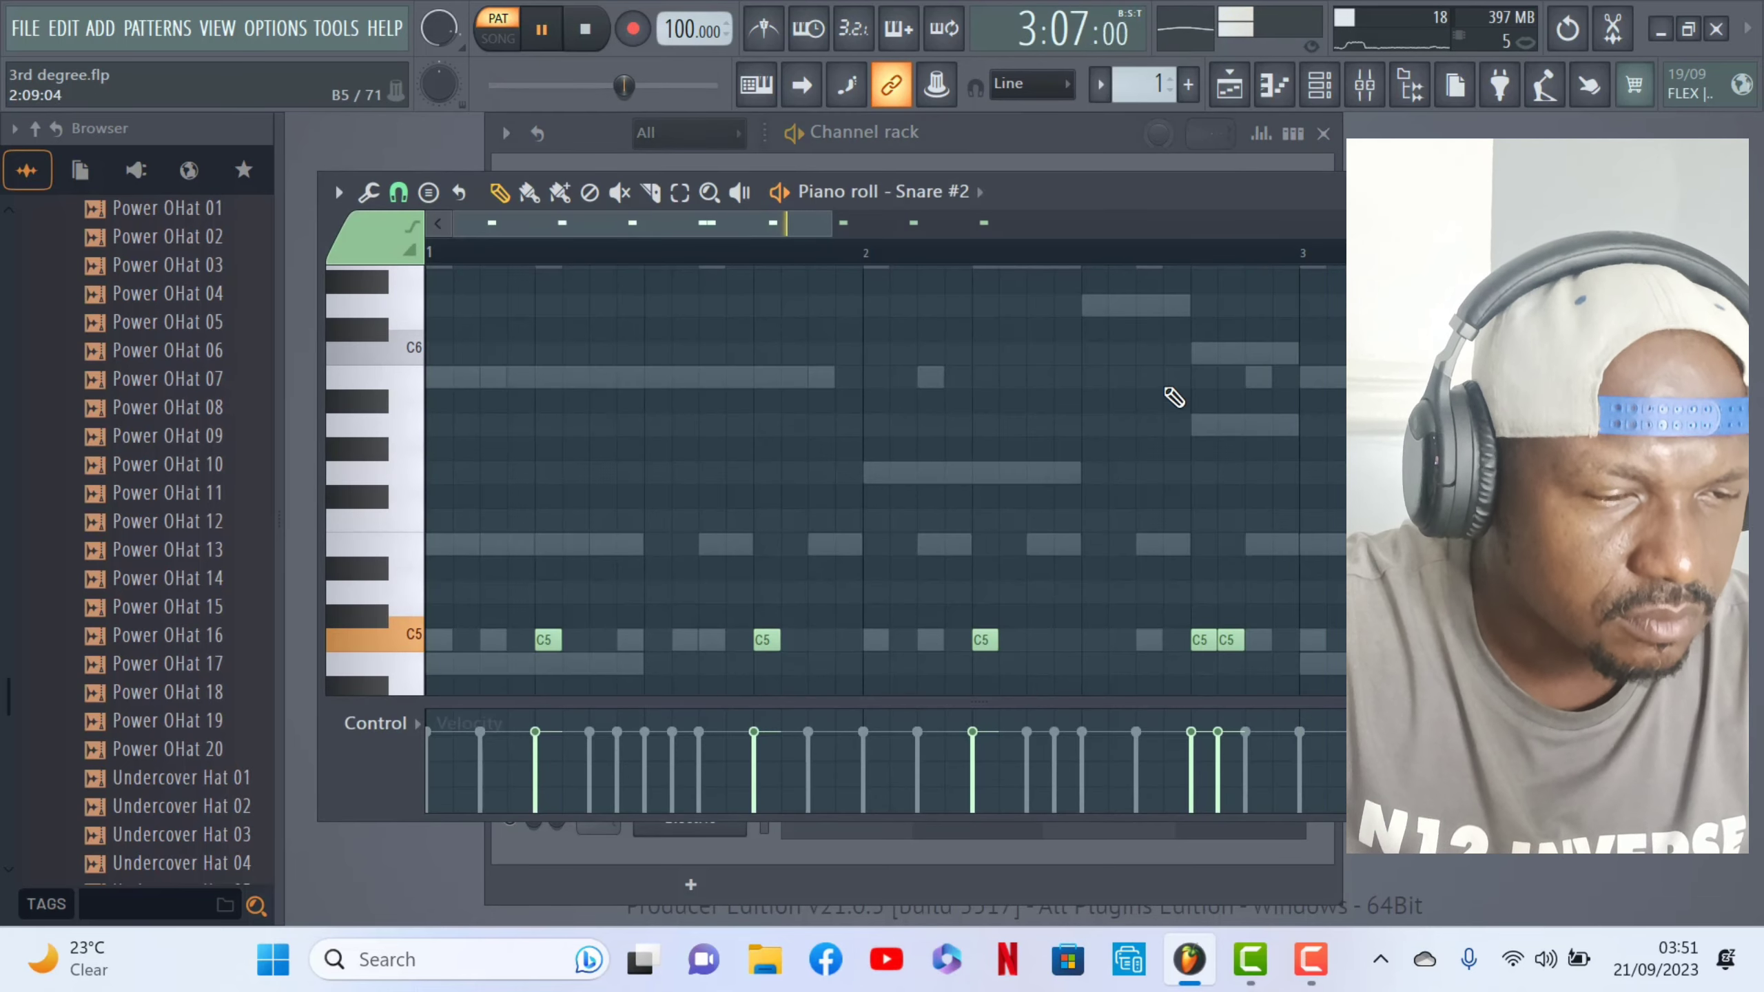
scroll(1220, 421, down, 1)
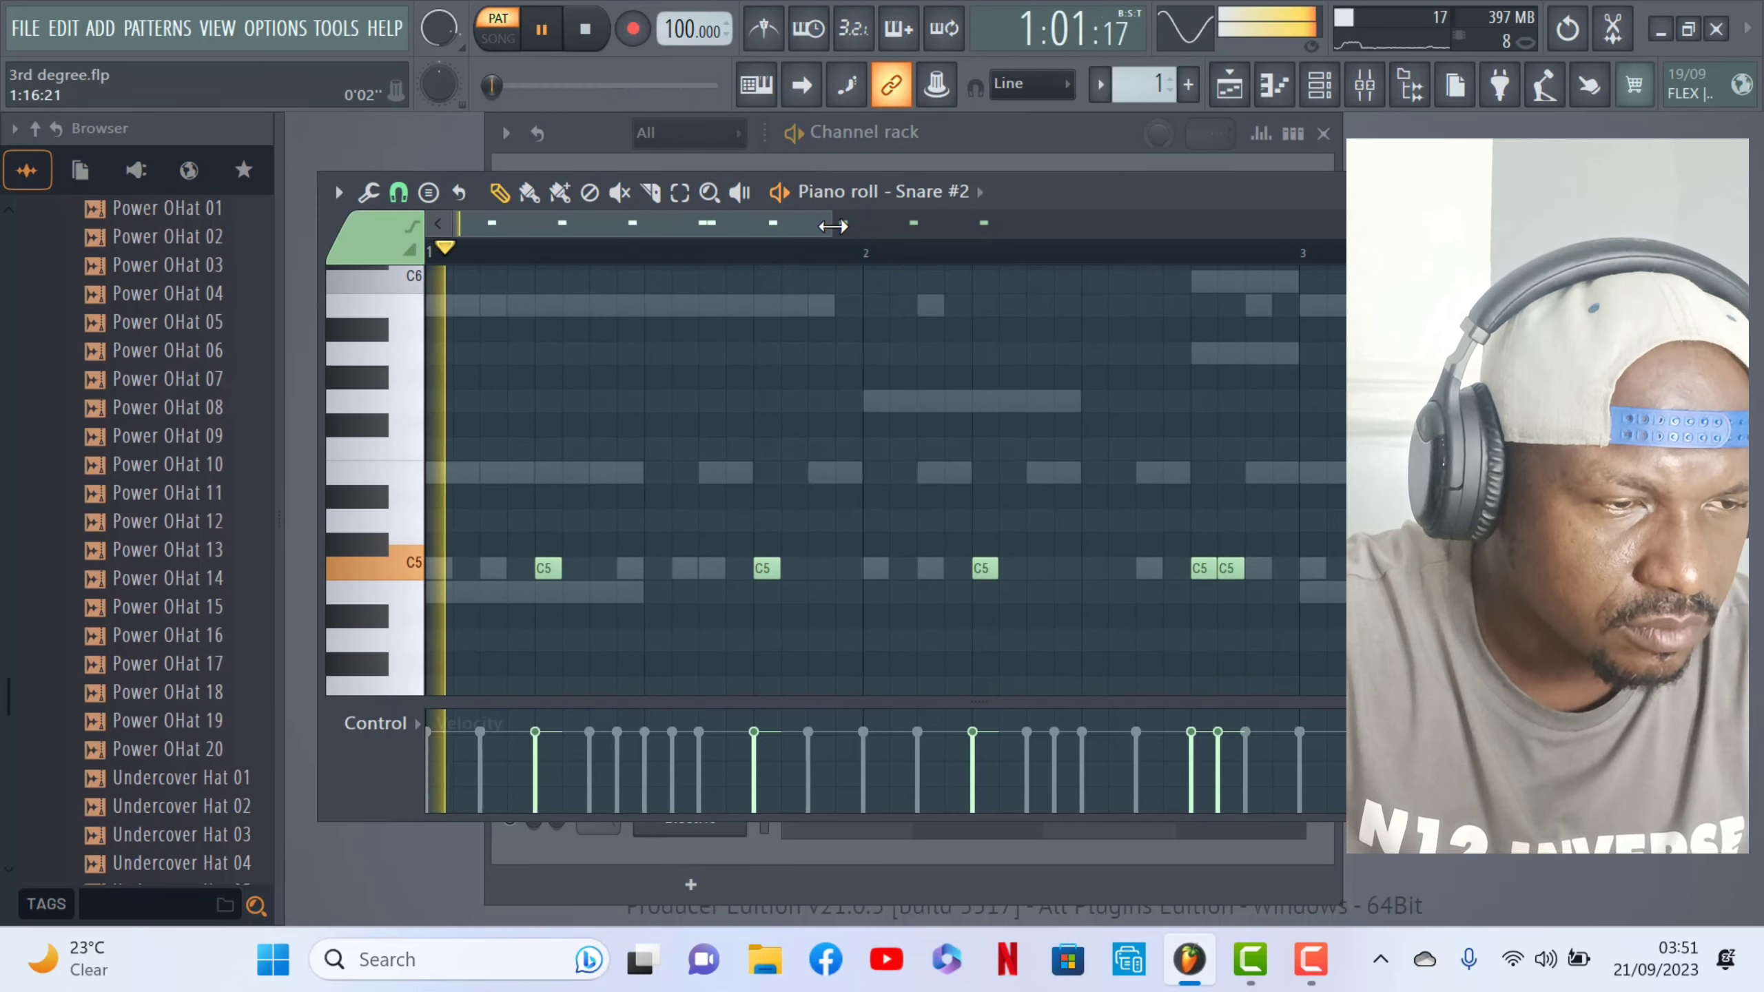
drag(834, 224, 1006, 229)
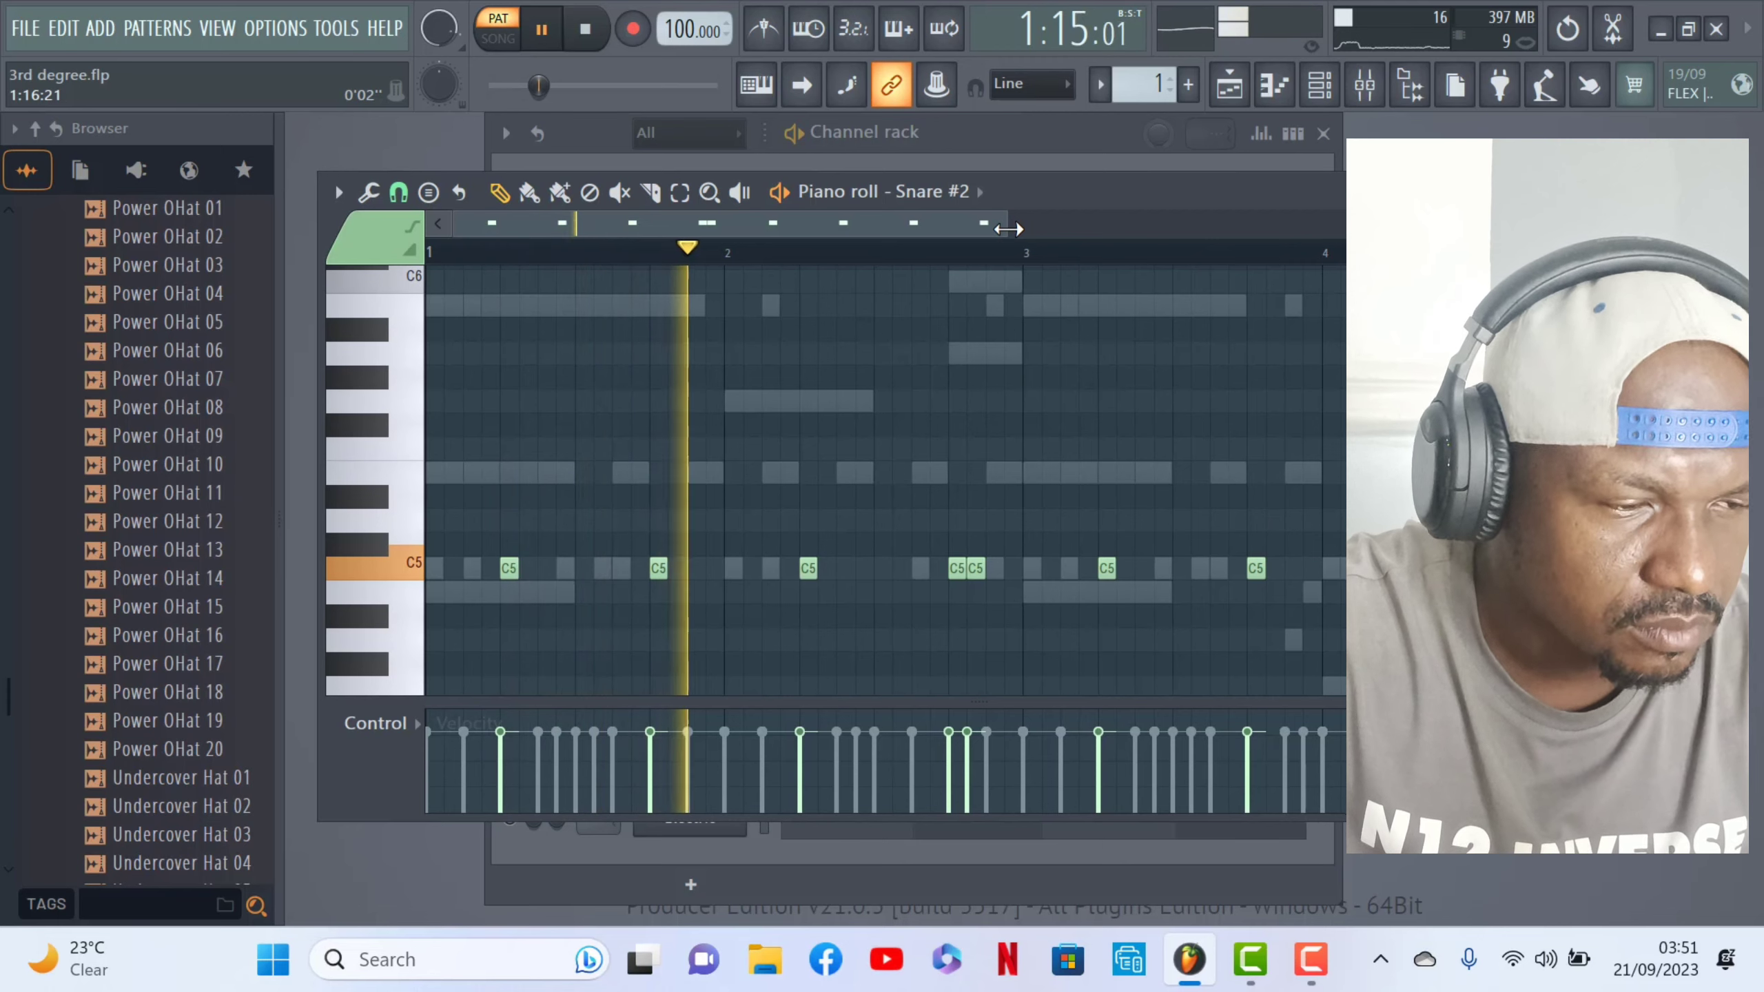
scroll(1056, 453, down, 1)
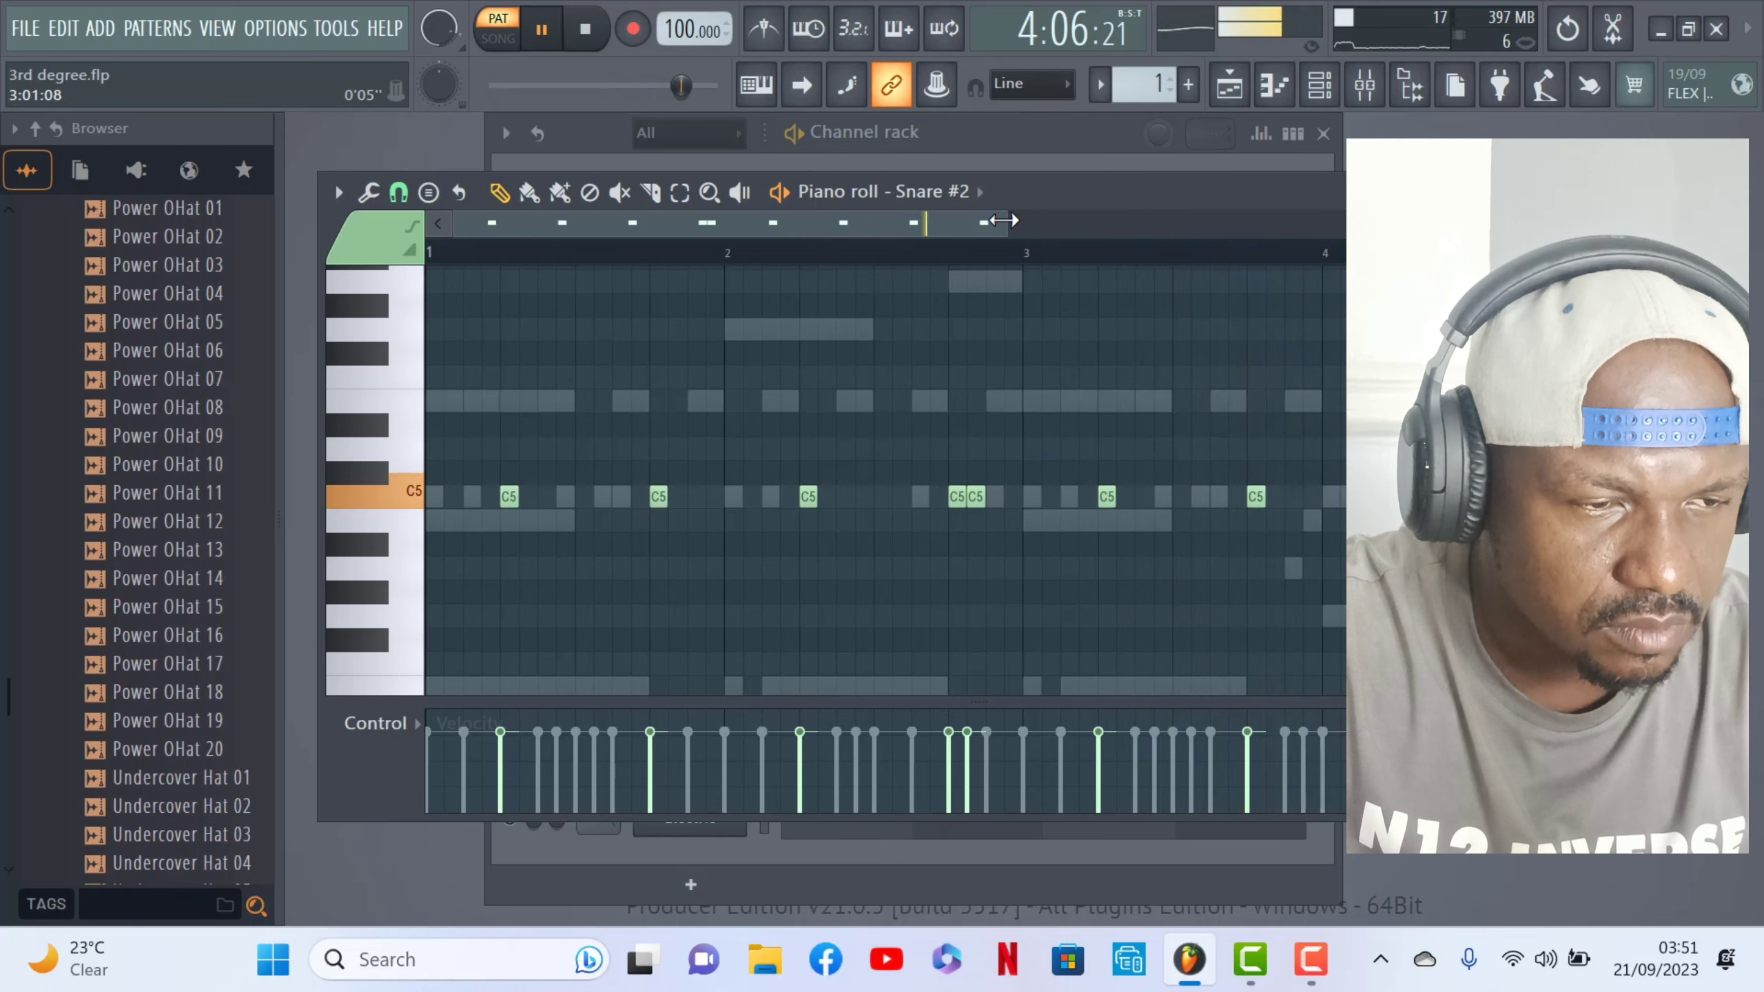
drag(1006, 218, 1283, 252)
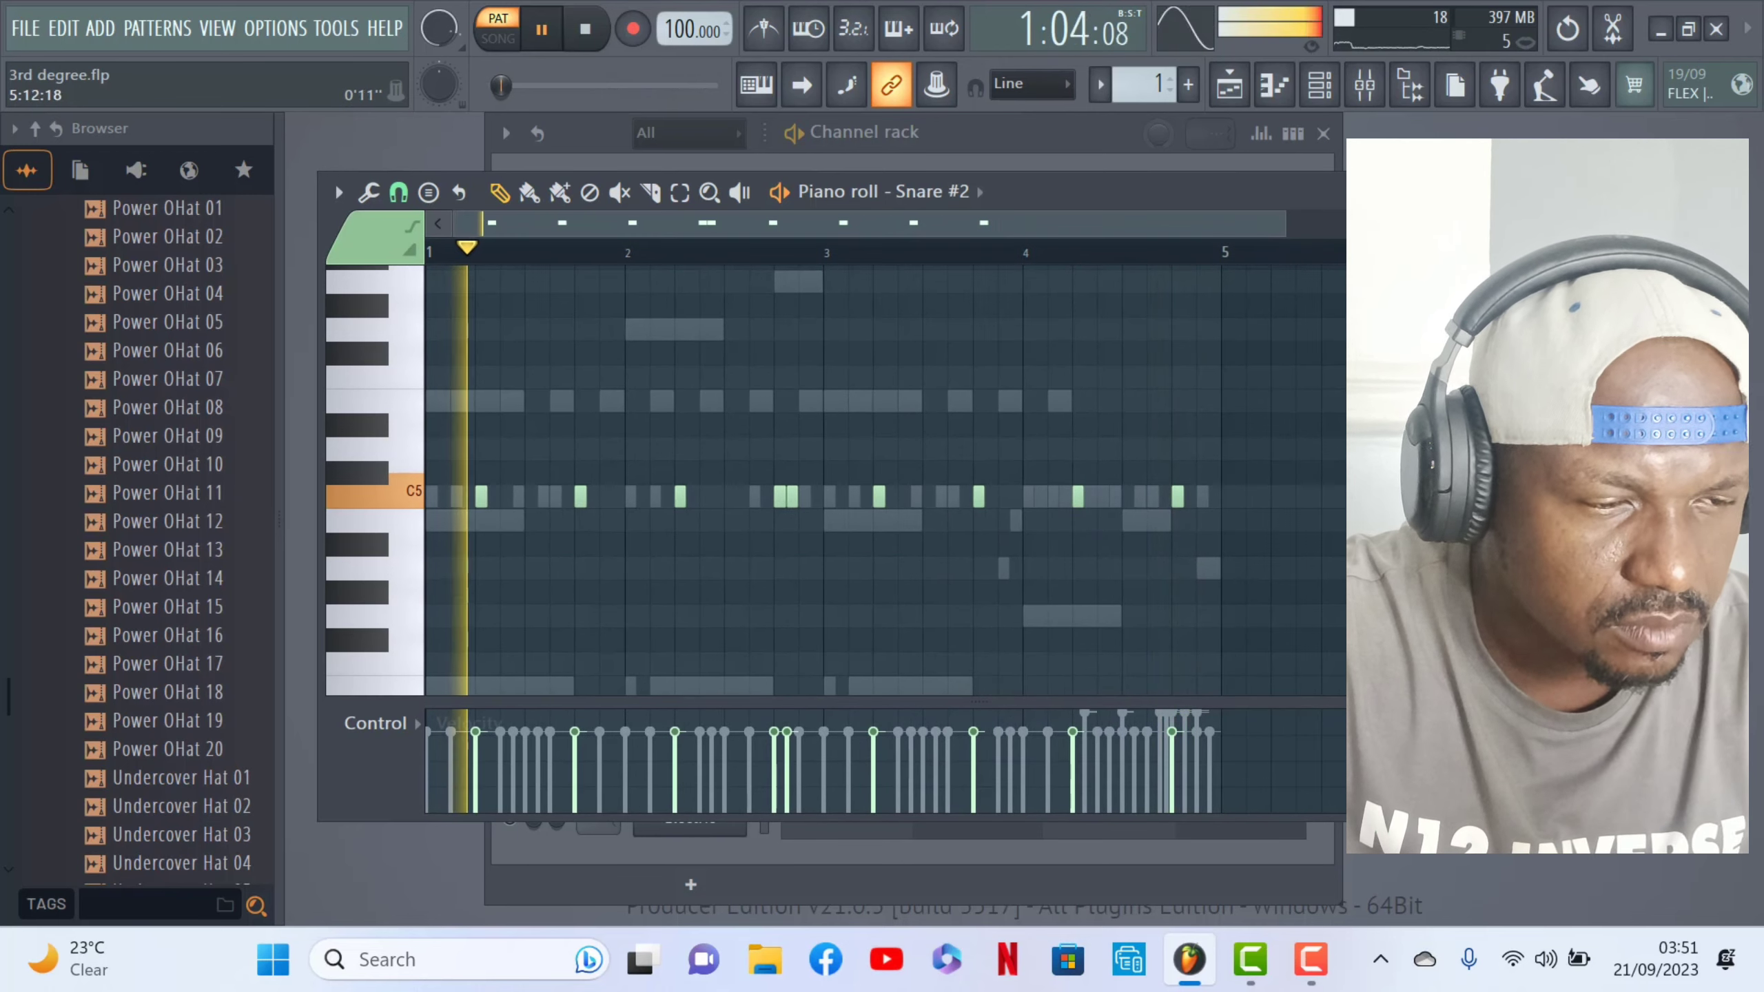
click(1613, 192)
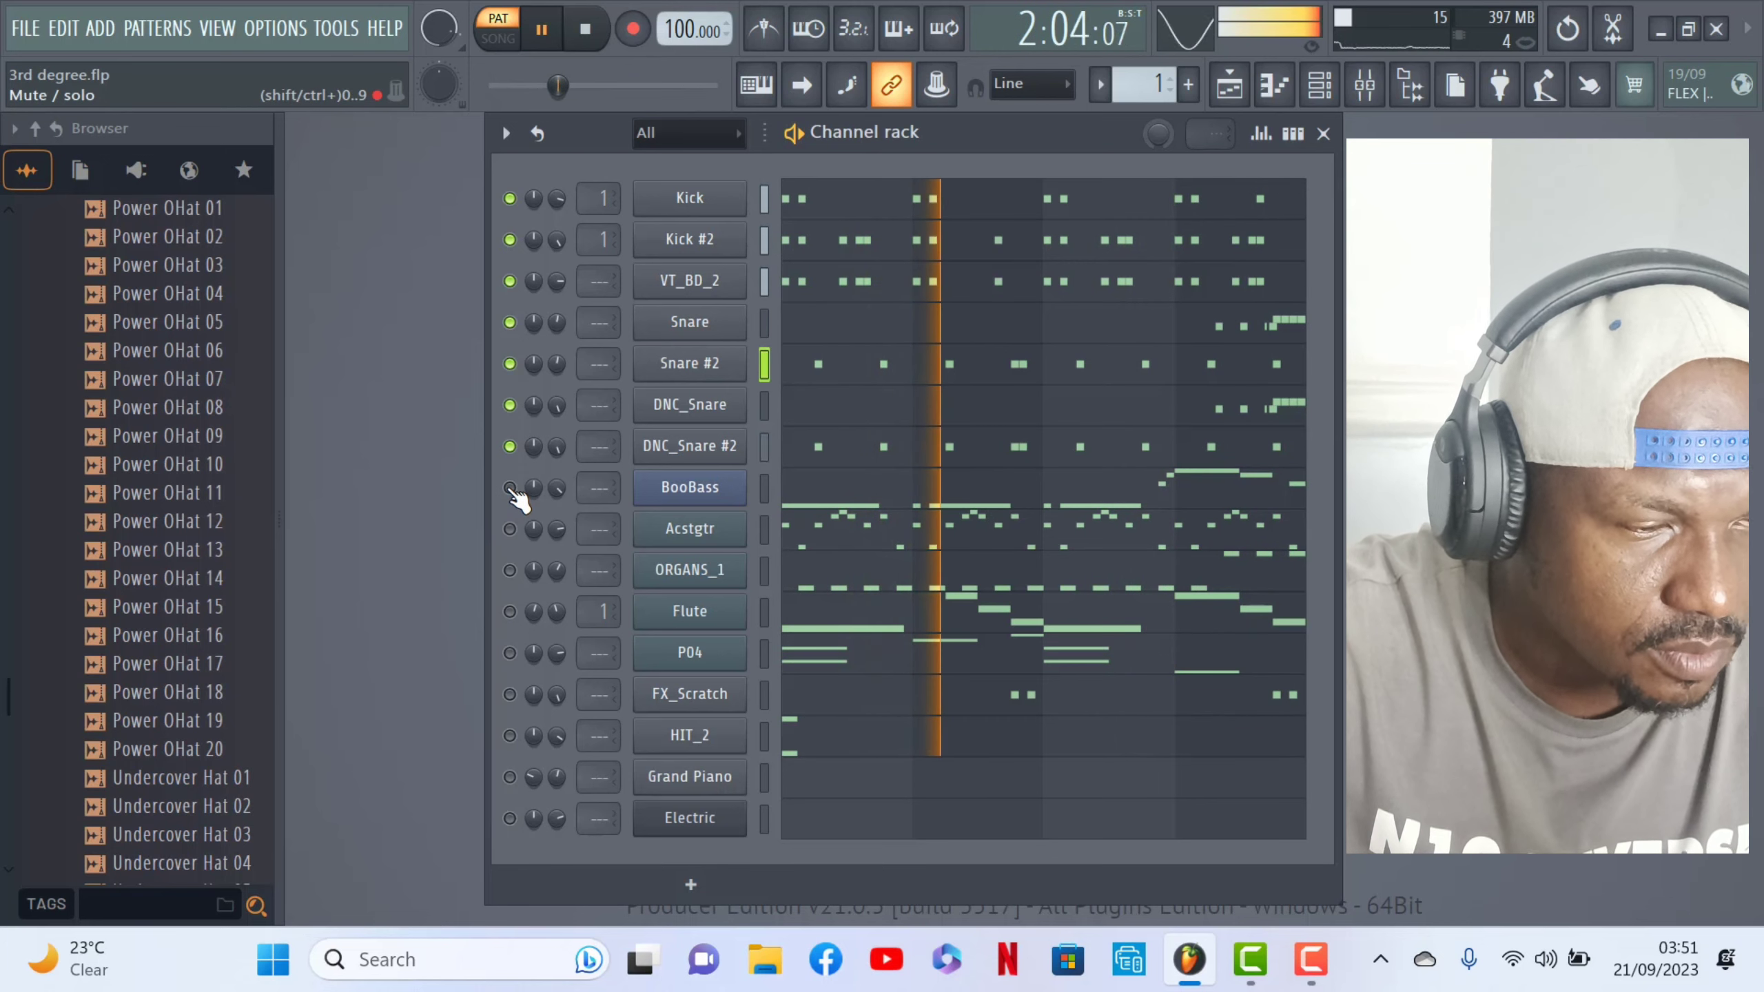
- Solo the BooBass channel, examine its notes in the piano roll during playback, and stop playback
right_click(511, 489)
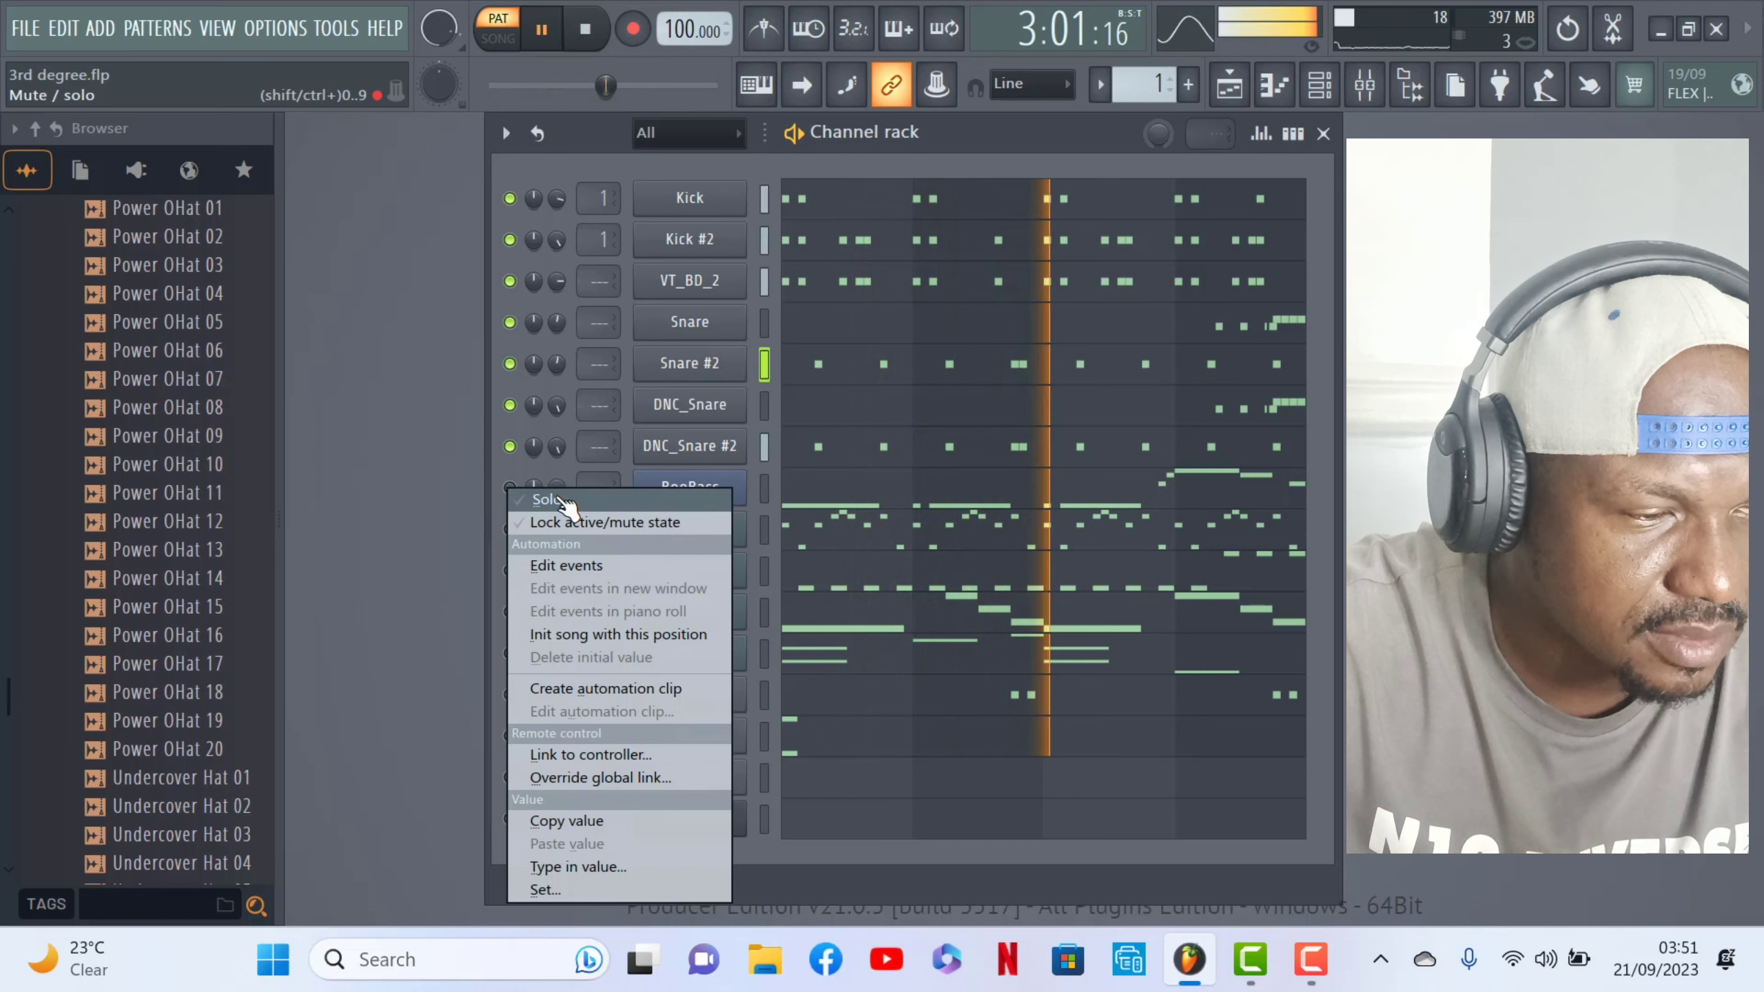
click(552, 499)
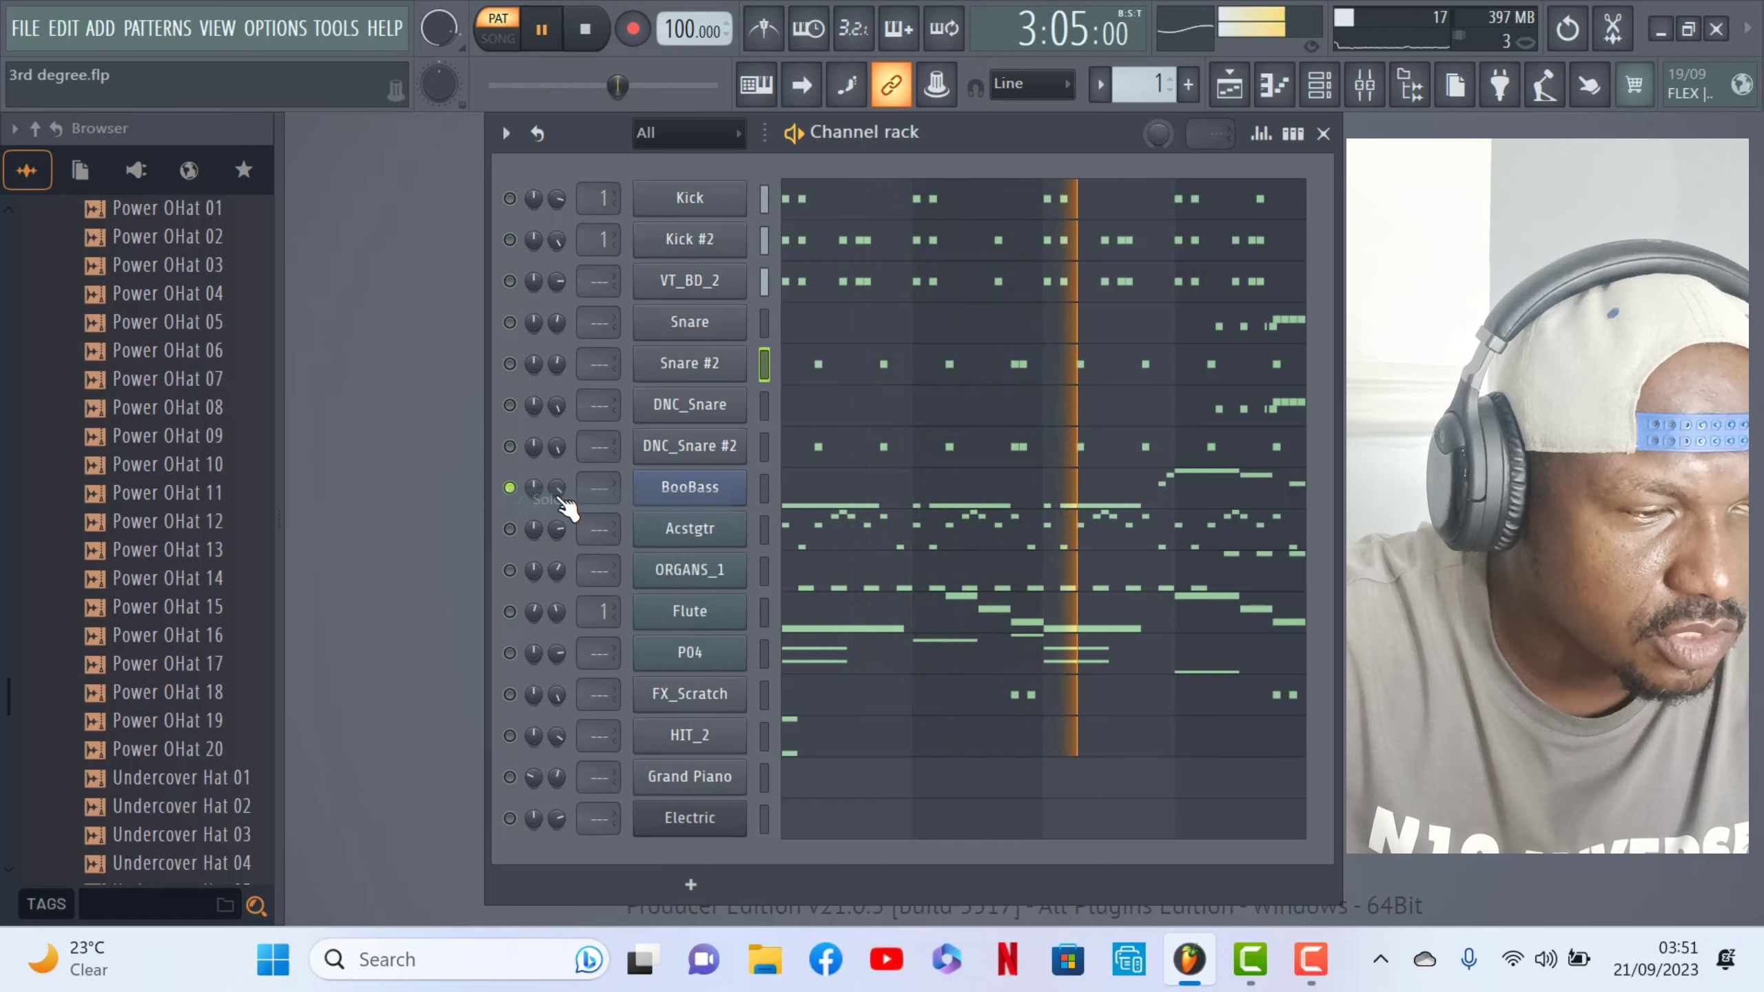
click(974, 511)
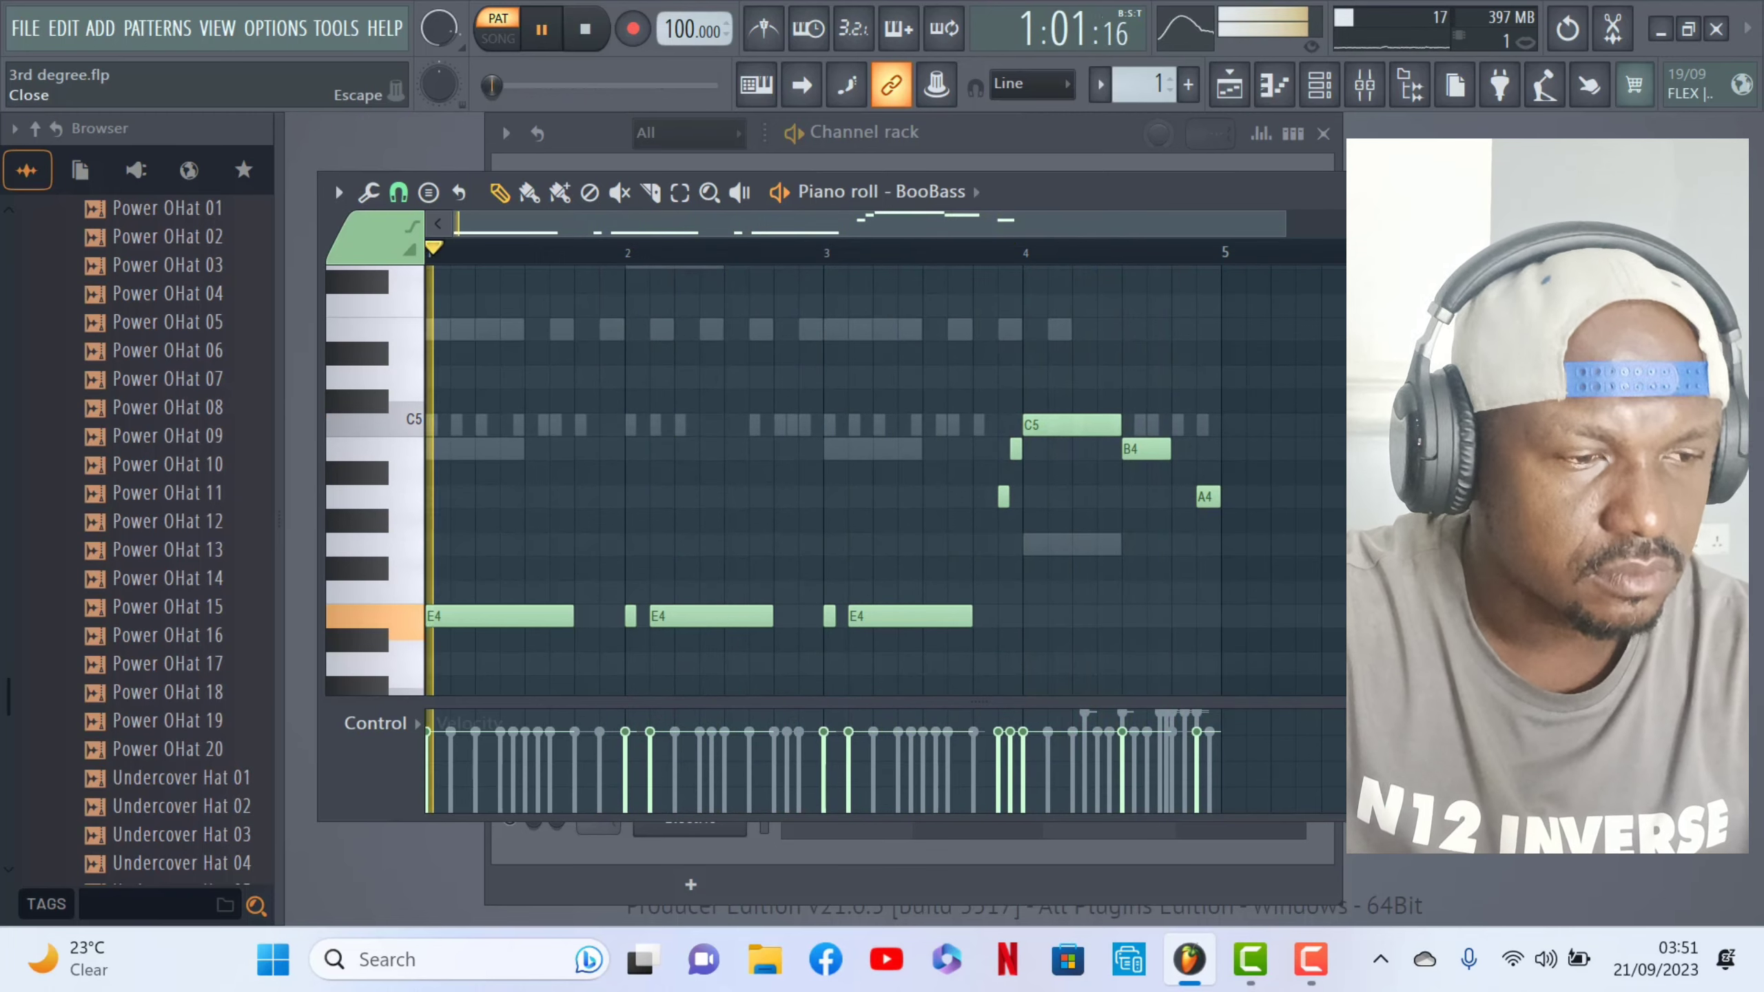
key(space)
click(335, 182)
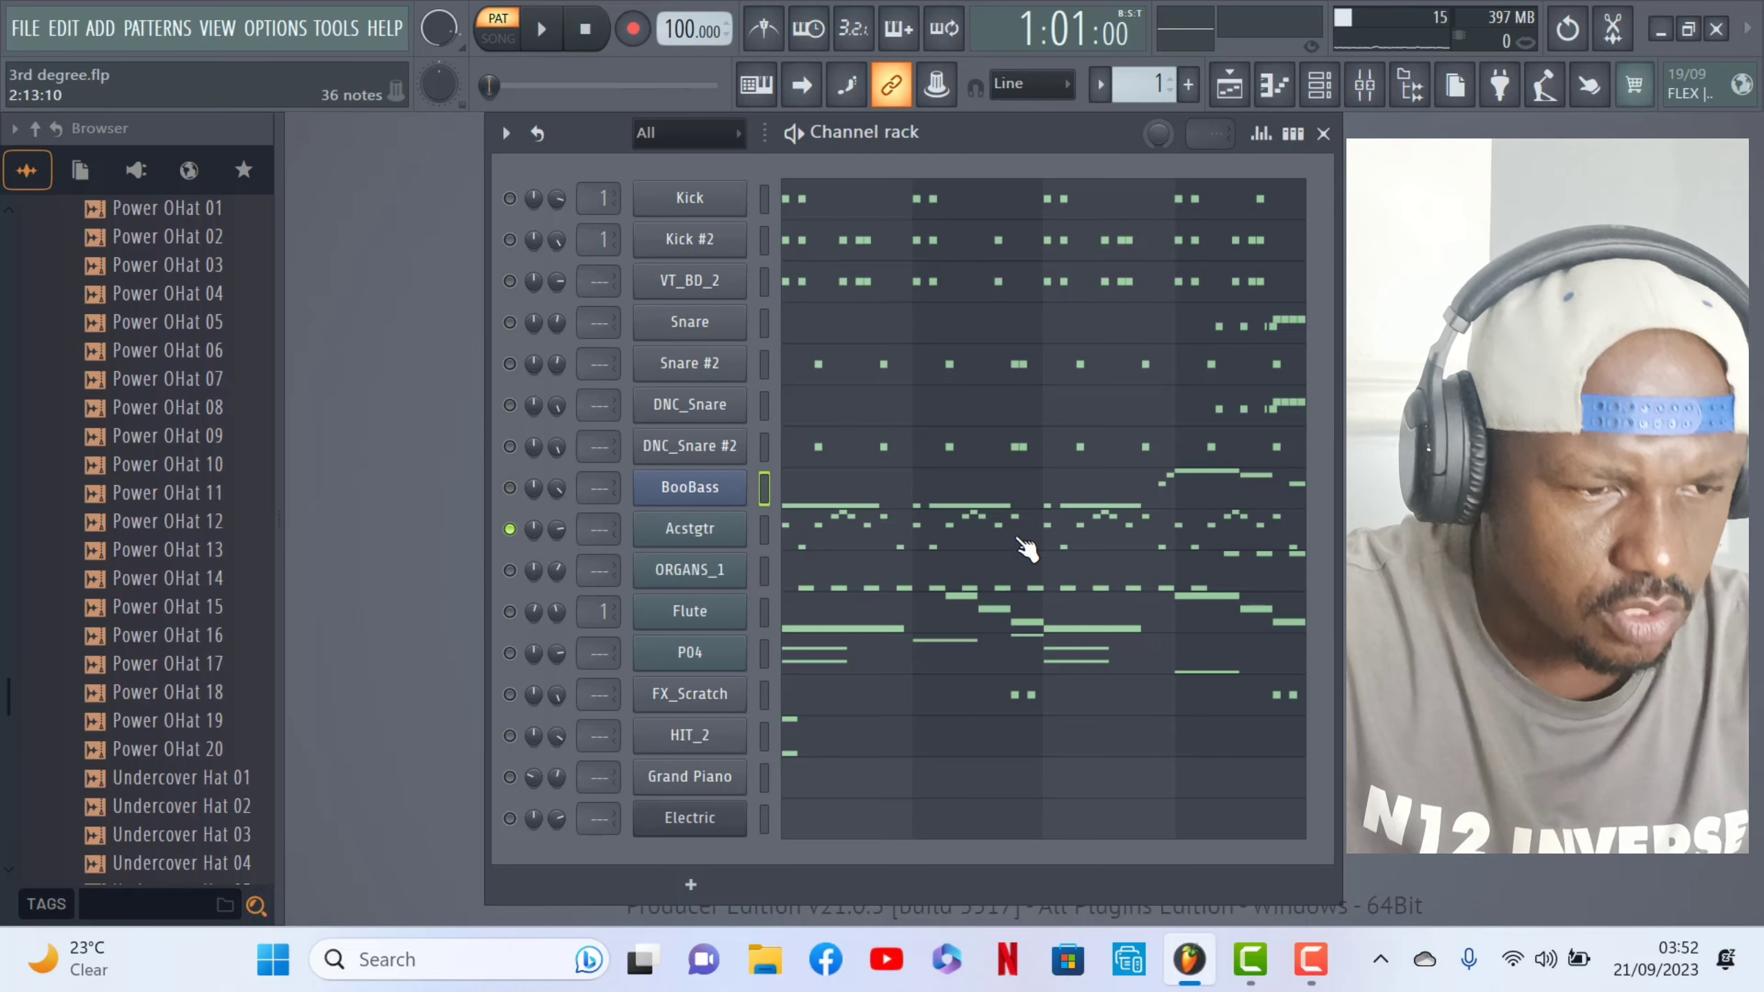
- Examine the Acstgtr channel's notes across the four bars in the piano roll while playing the part, and close the roll
click(1027, 549)
scroll(1260, 556, up, 6)
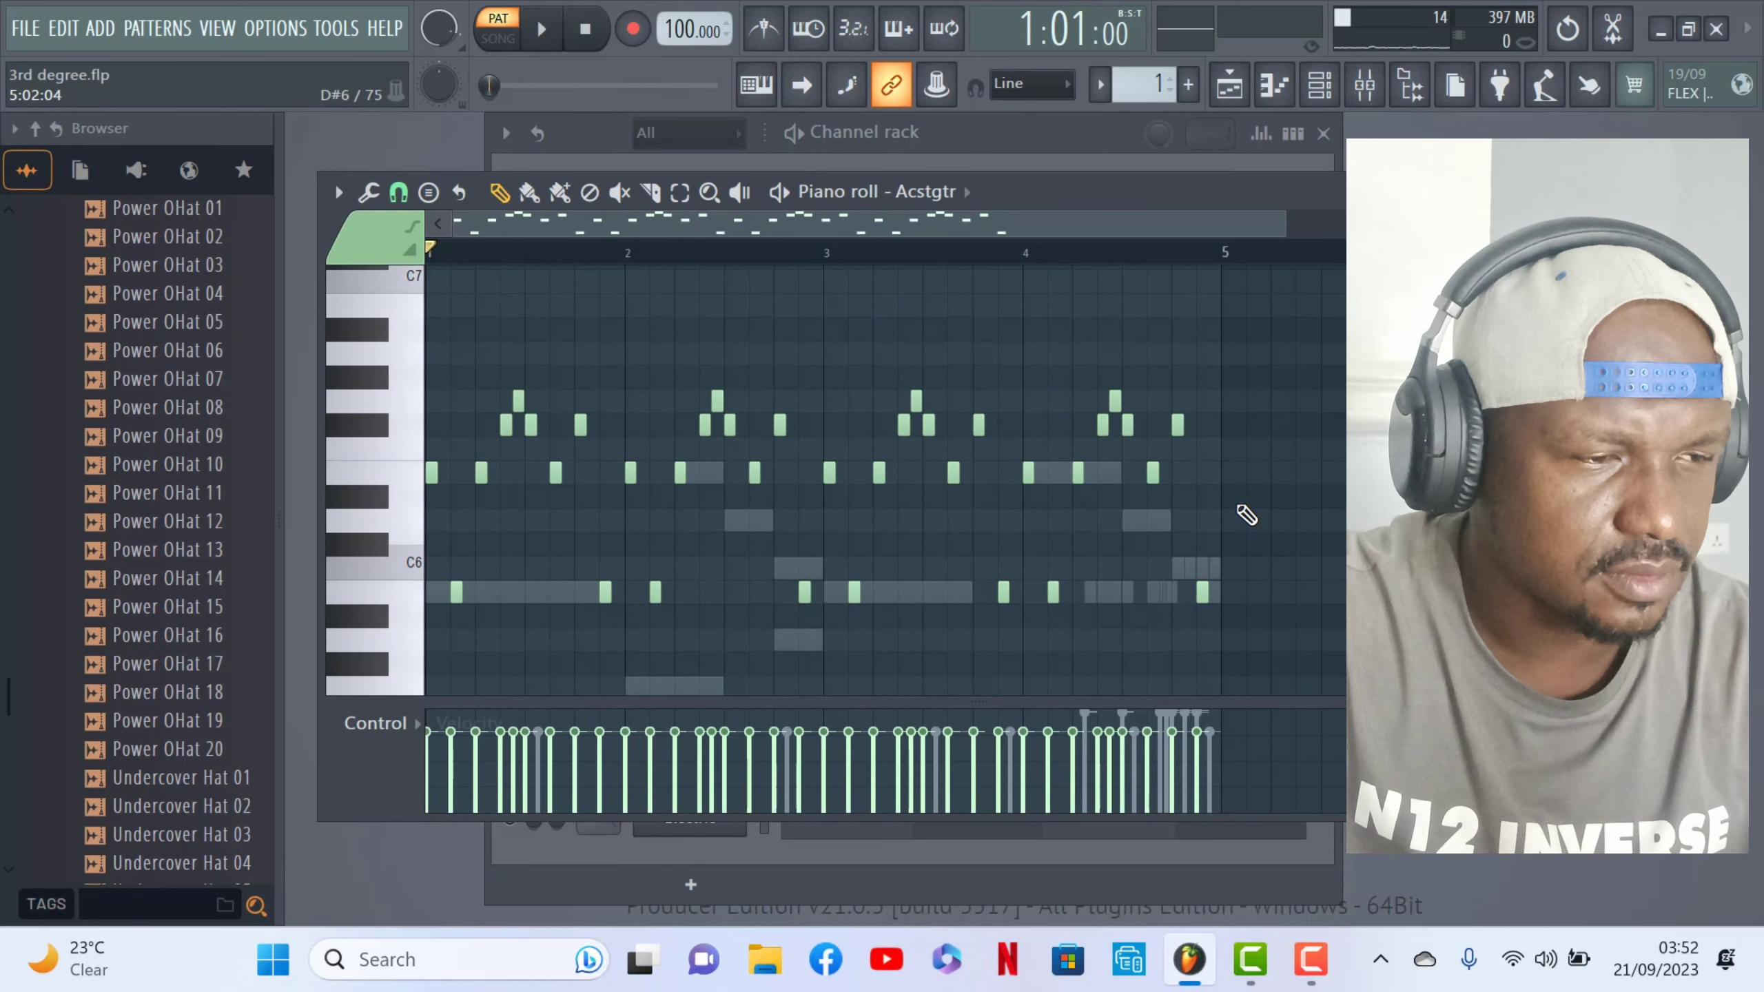
key(space)
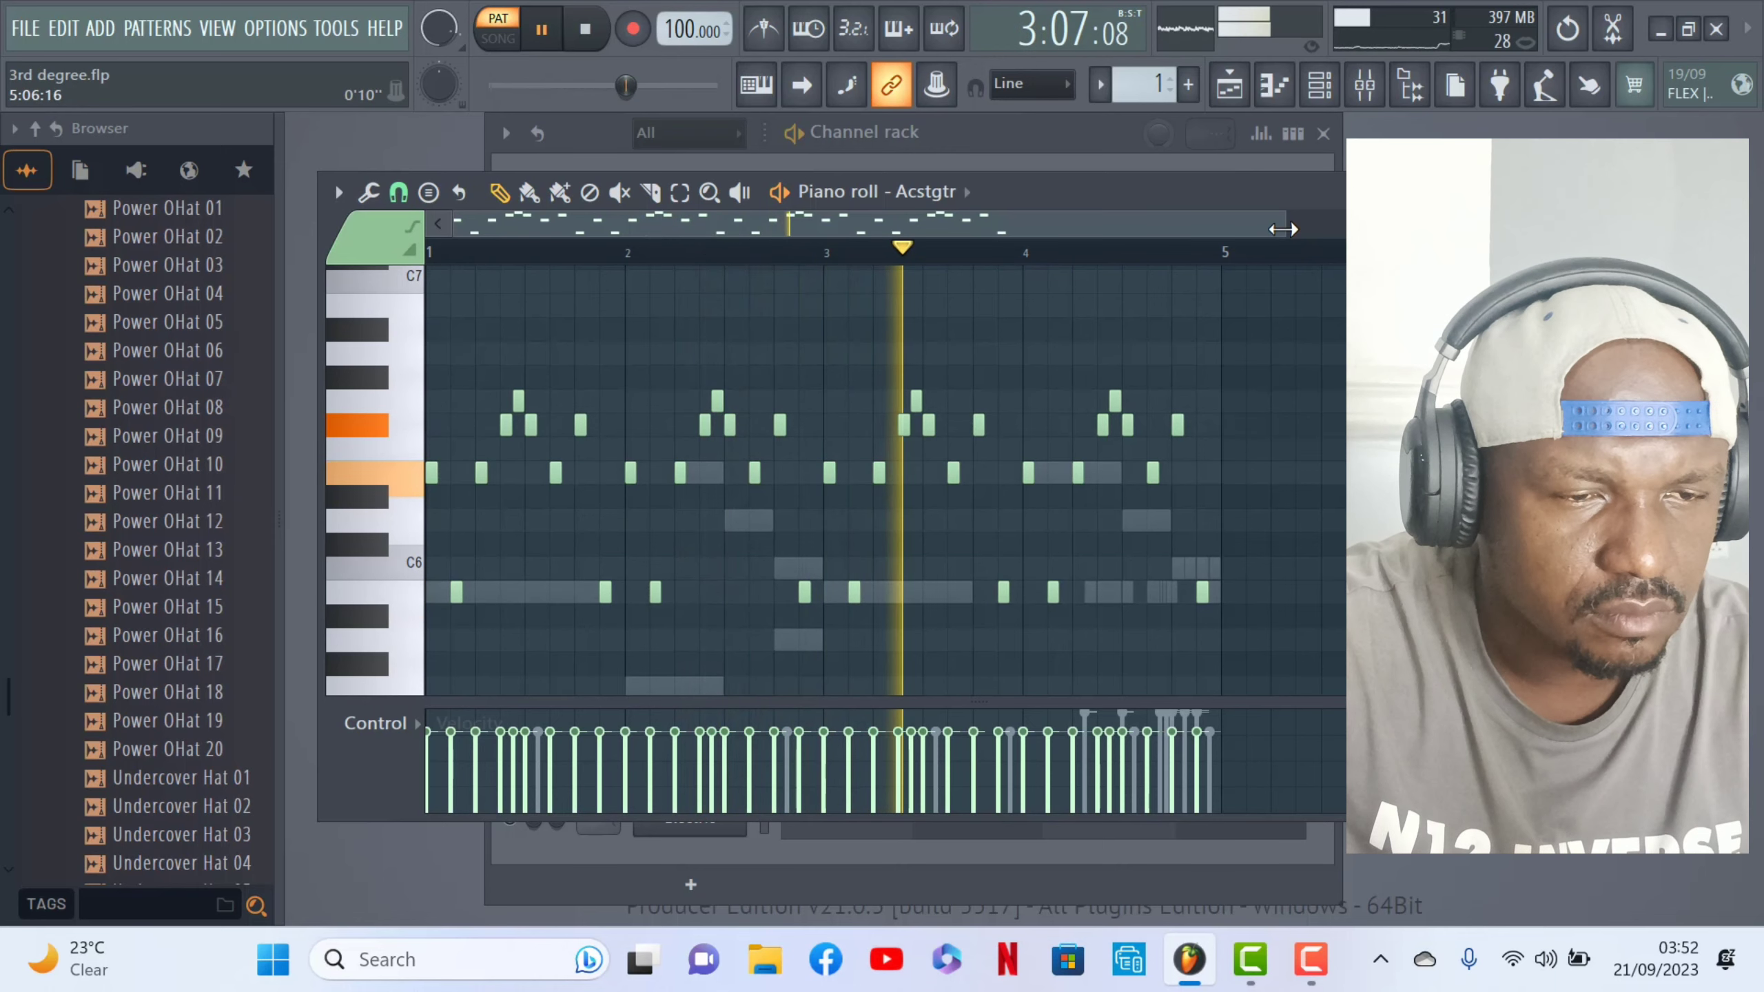
drag(1292, 226, 1447, 227)
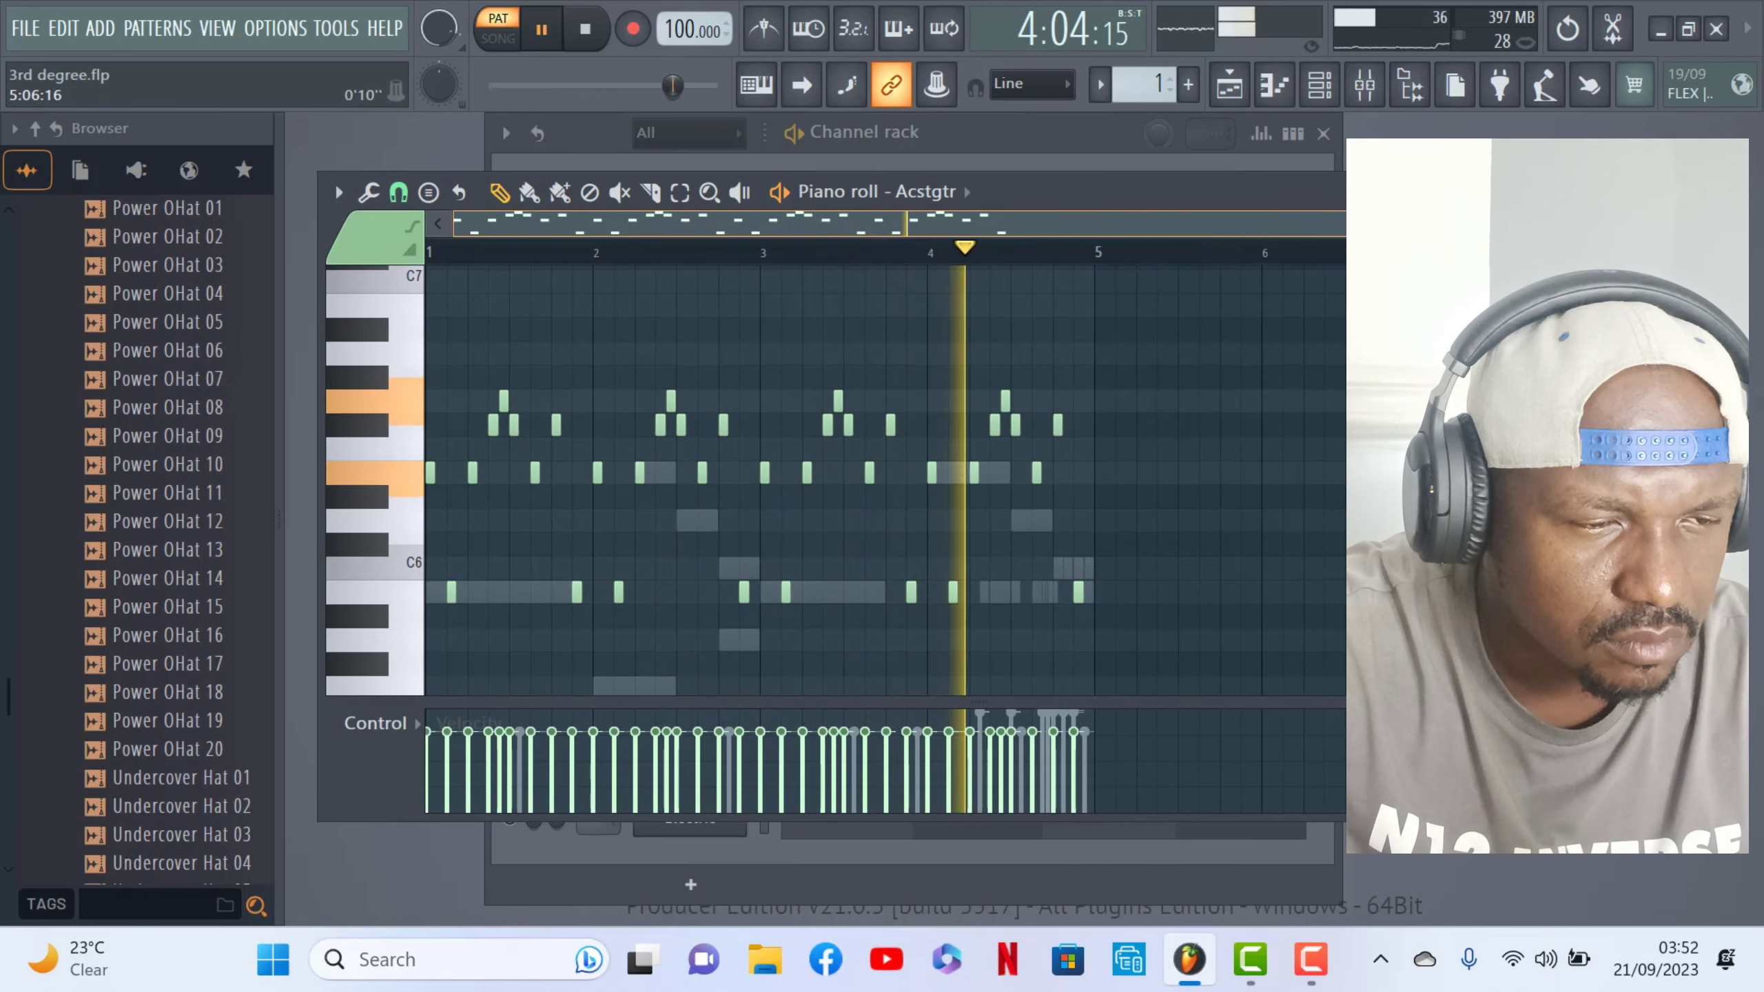
key(space)
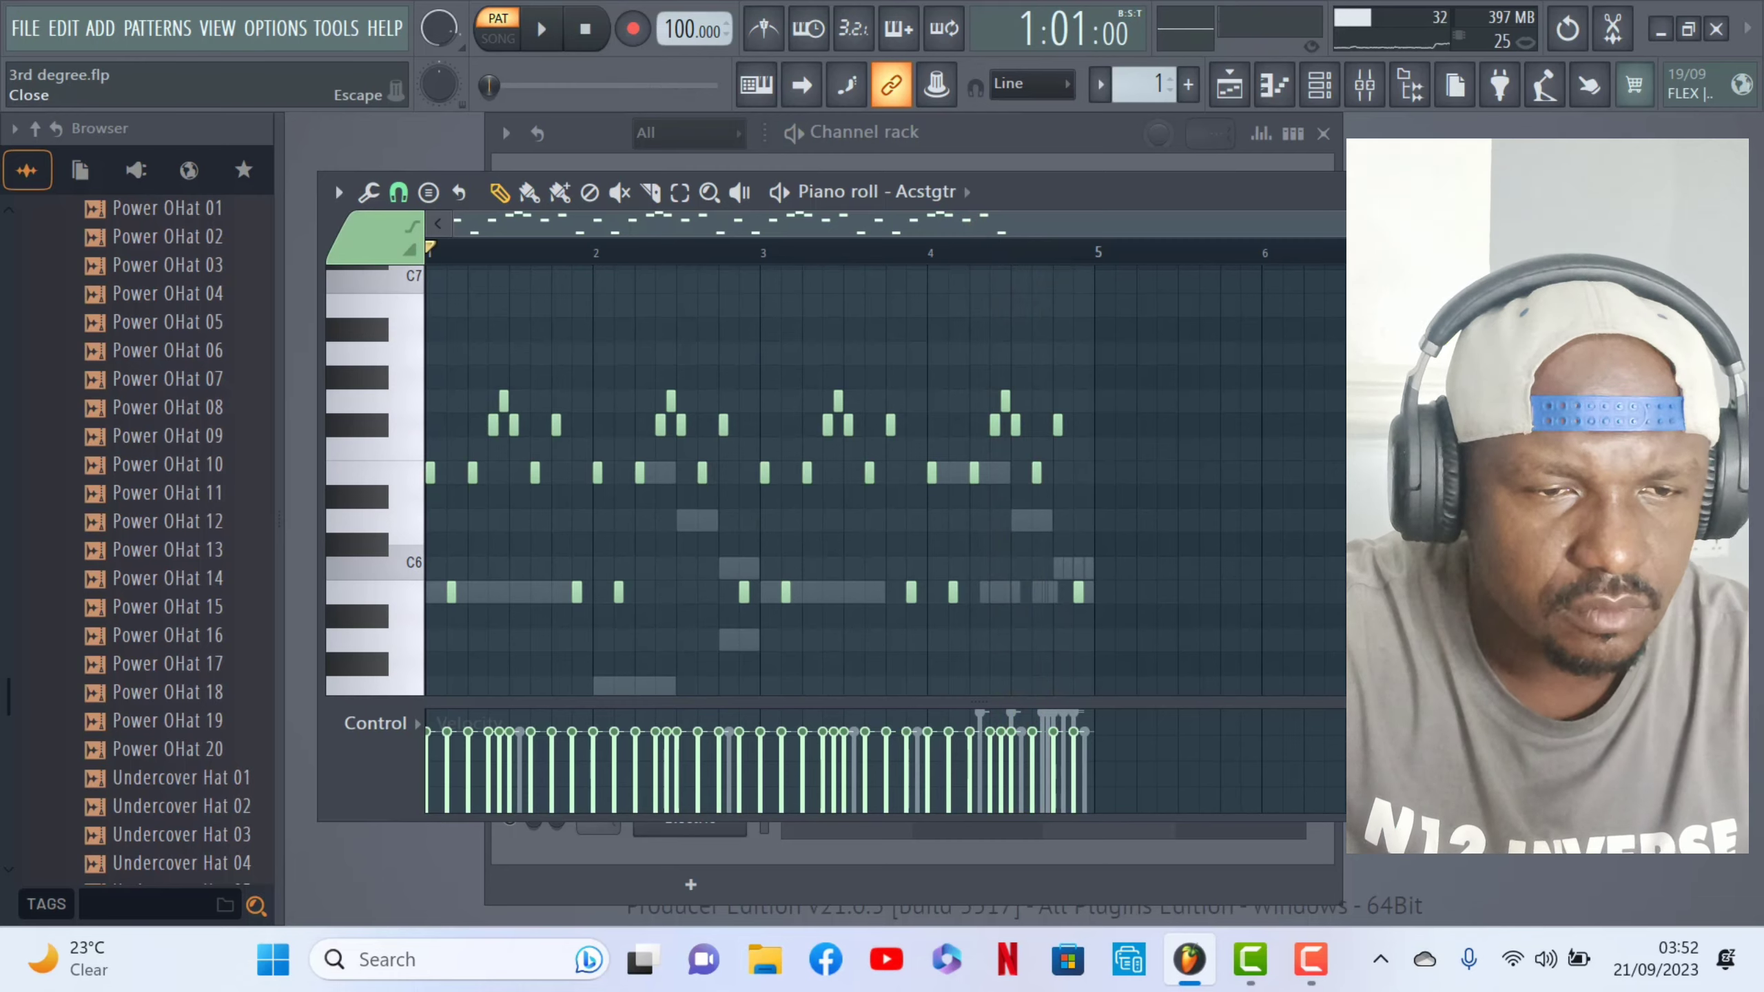
click(1622, 192)
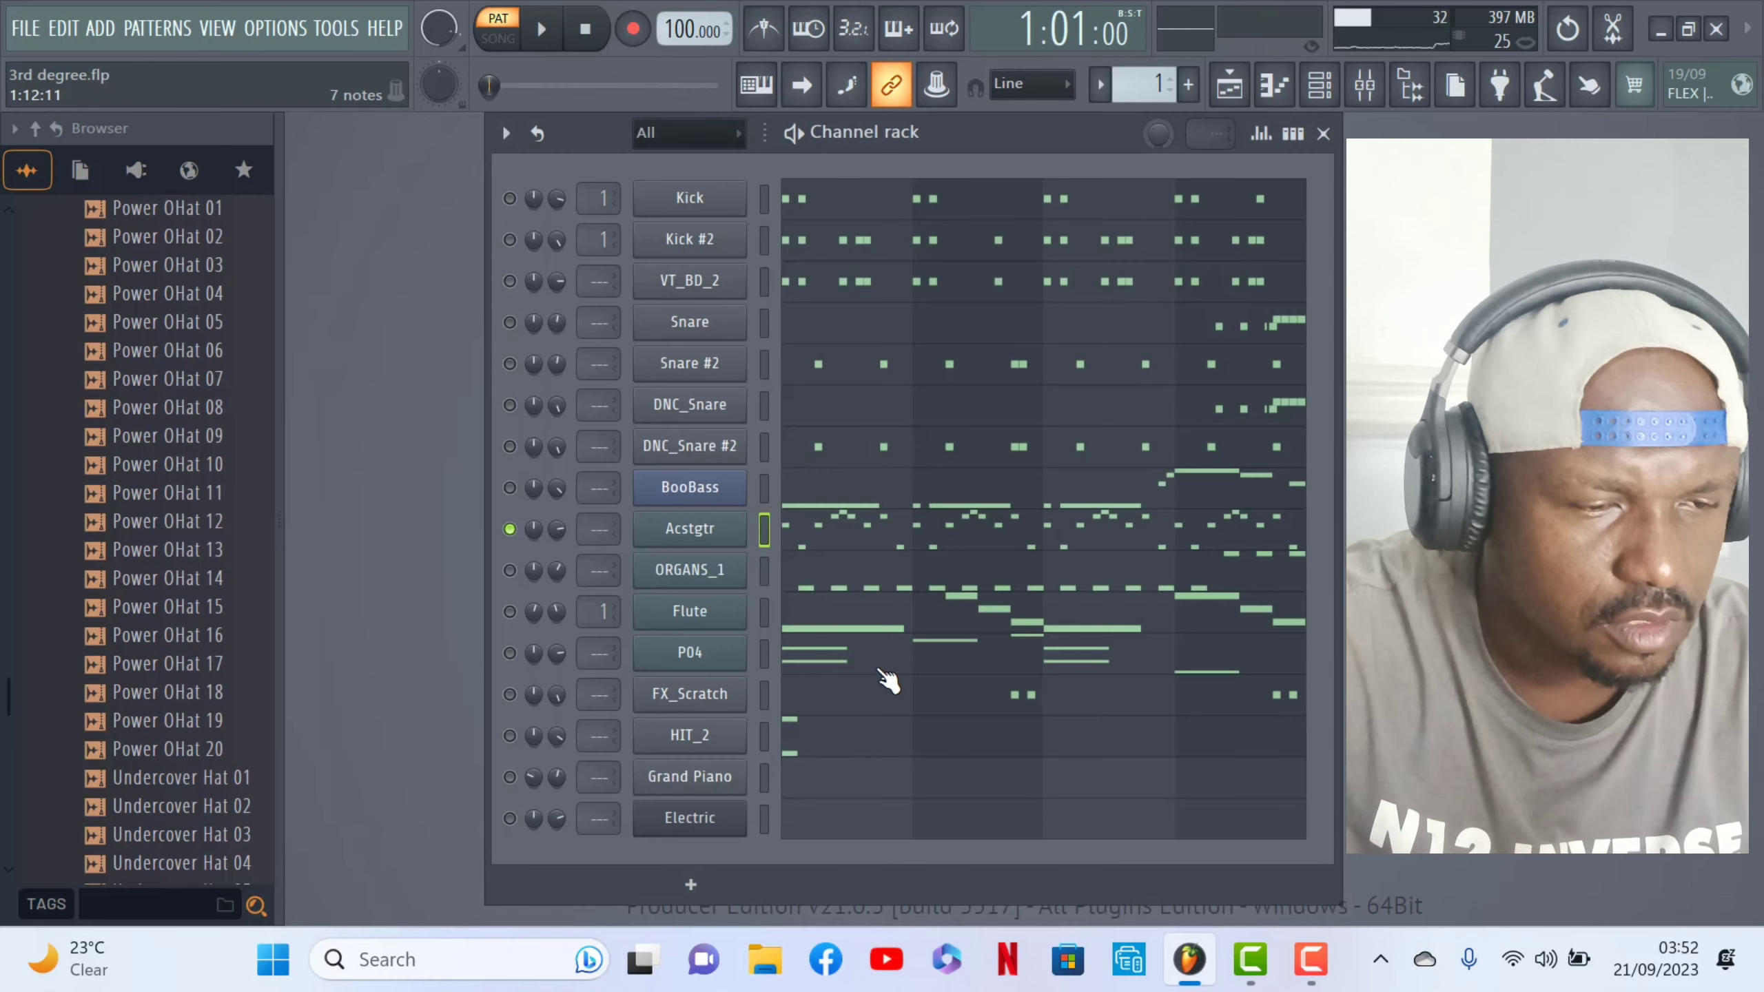
- View the ORGANS_1 channel's notes in the piano roll and switch the only active channel from Acstgtr to ORGANS_1
click(891, 595)
scroll(981, 576, down, 3)
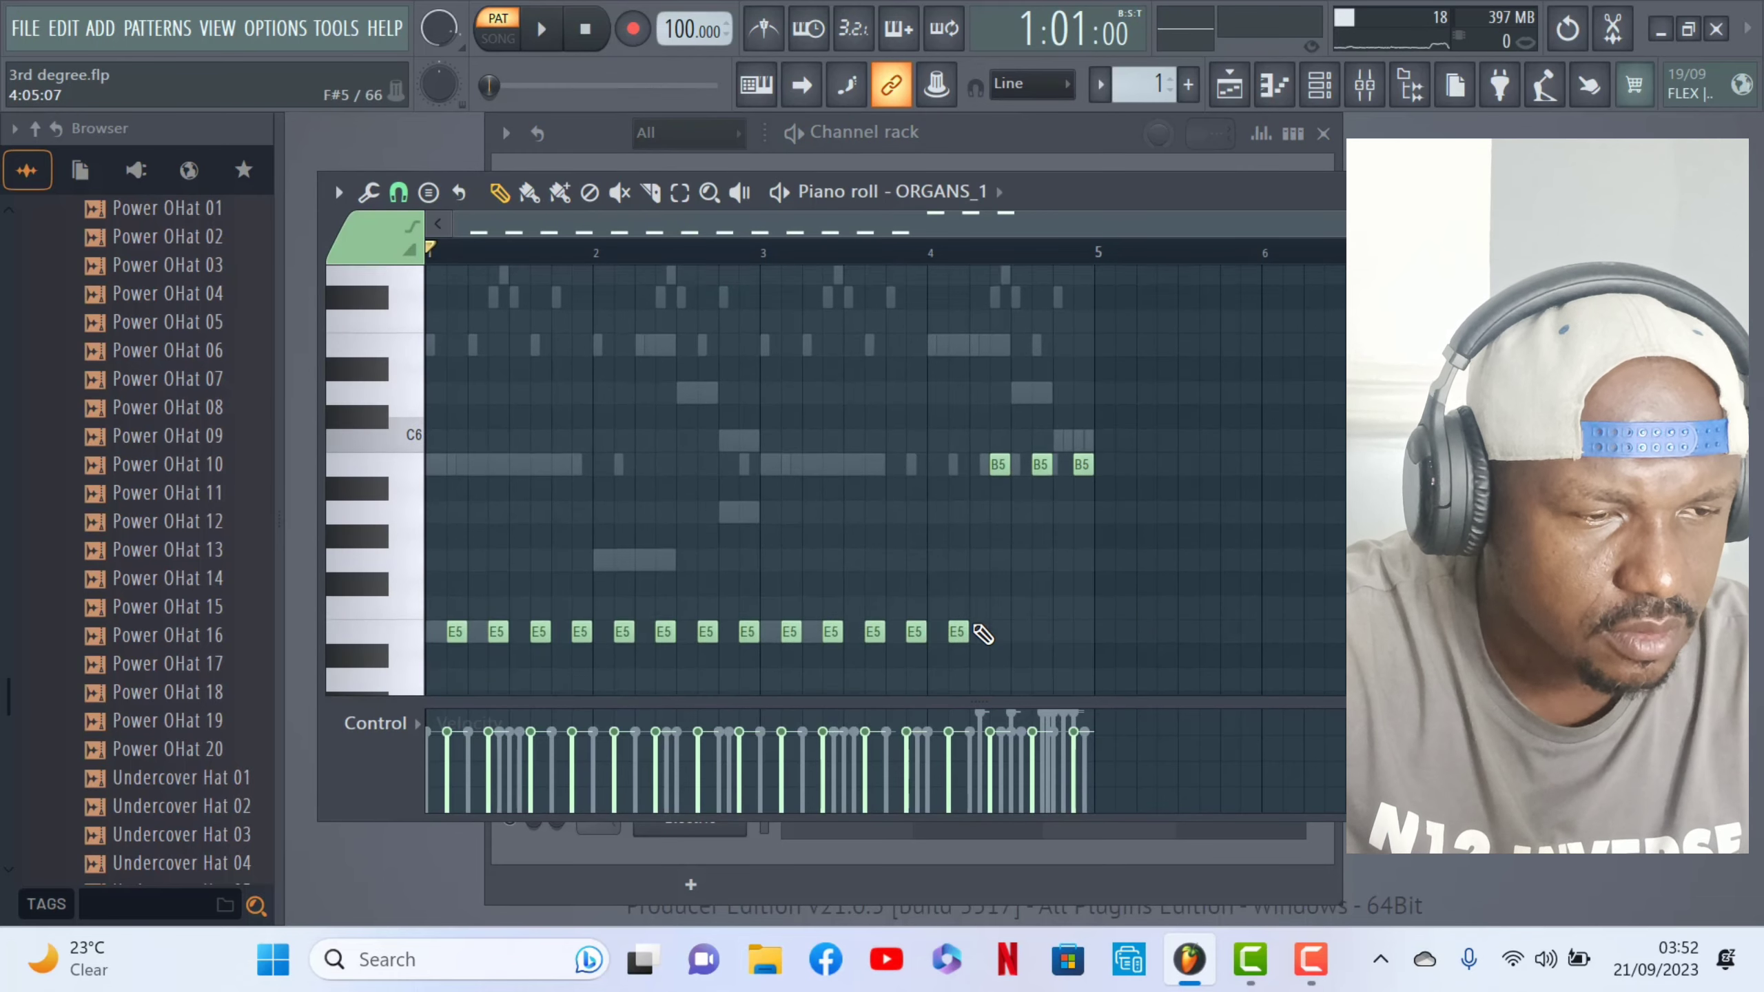
scroll(980, 622, down, 3)
click(1007, 136)
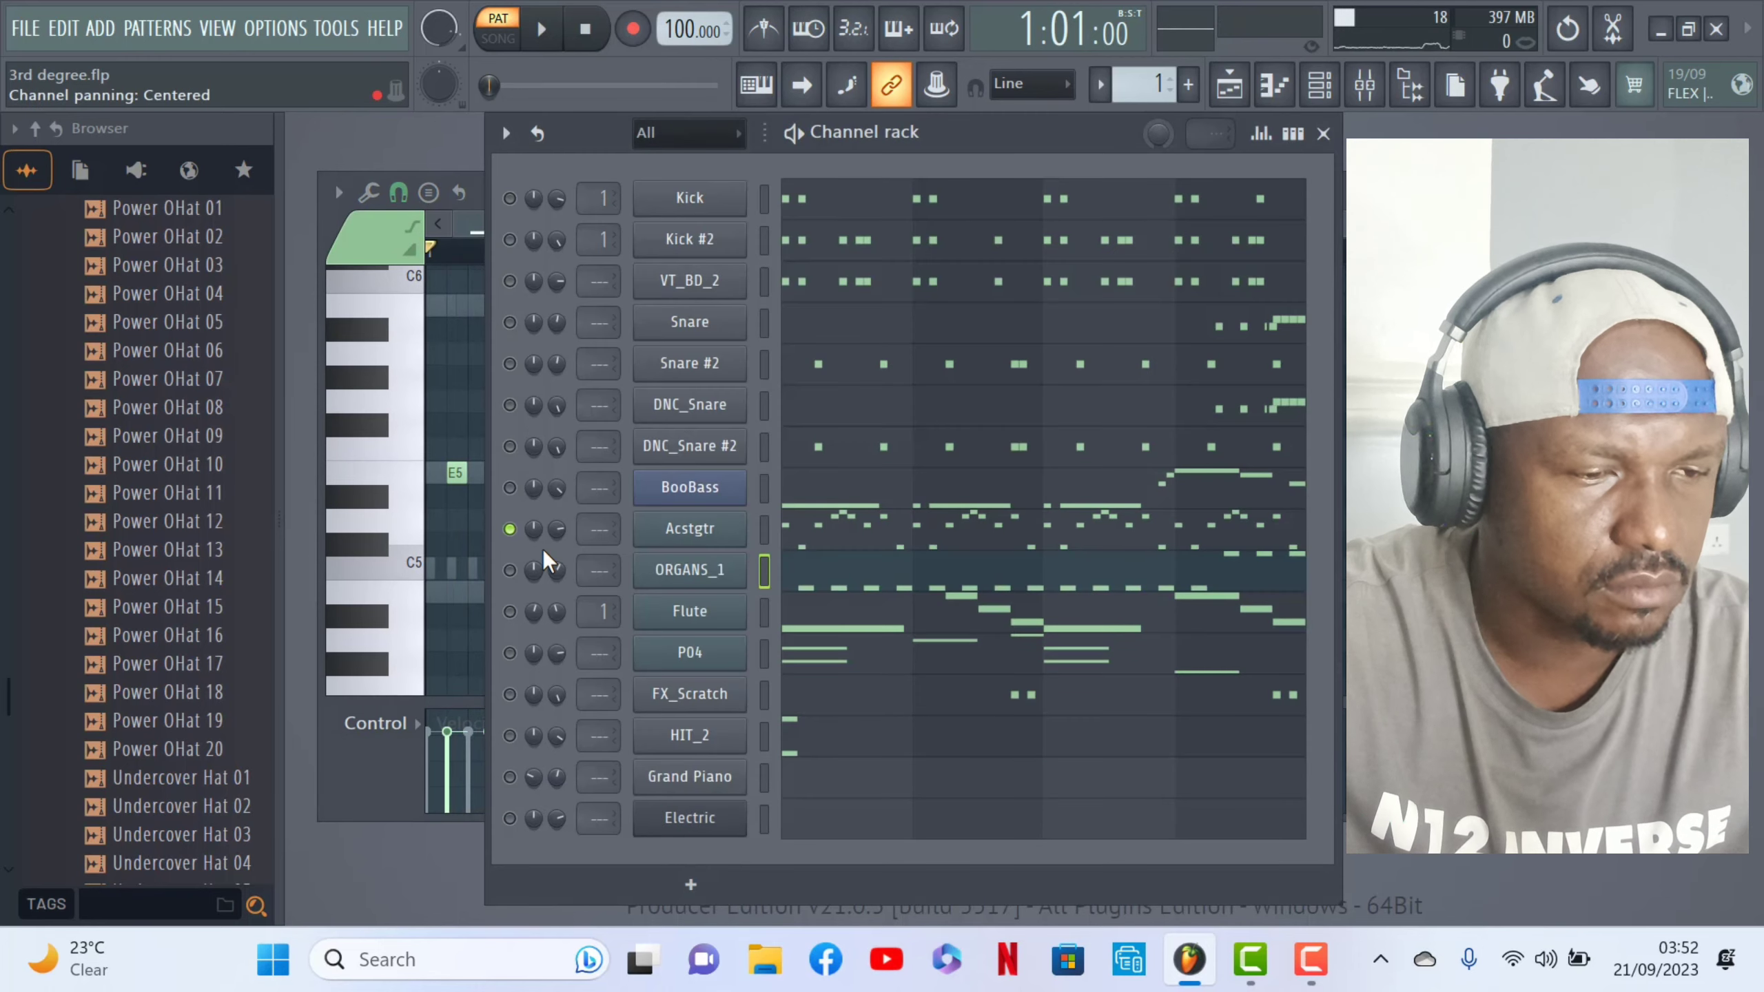
click(514, 532)
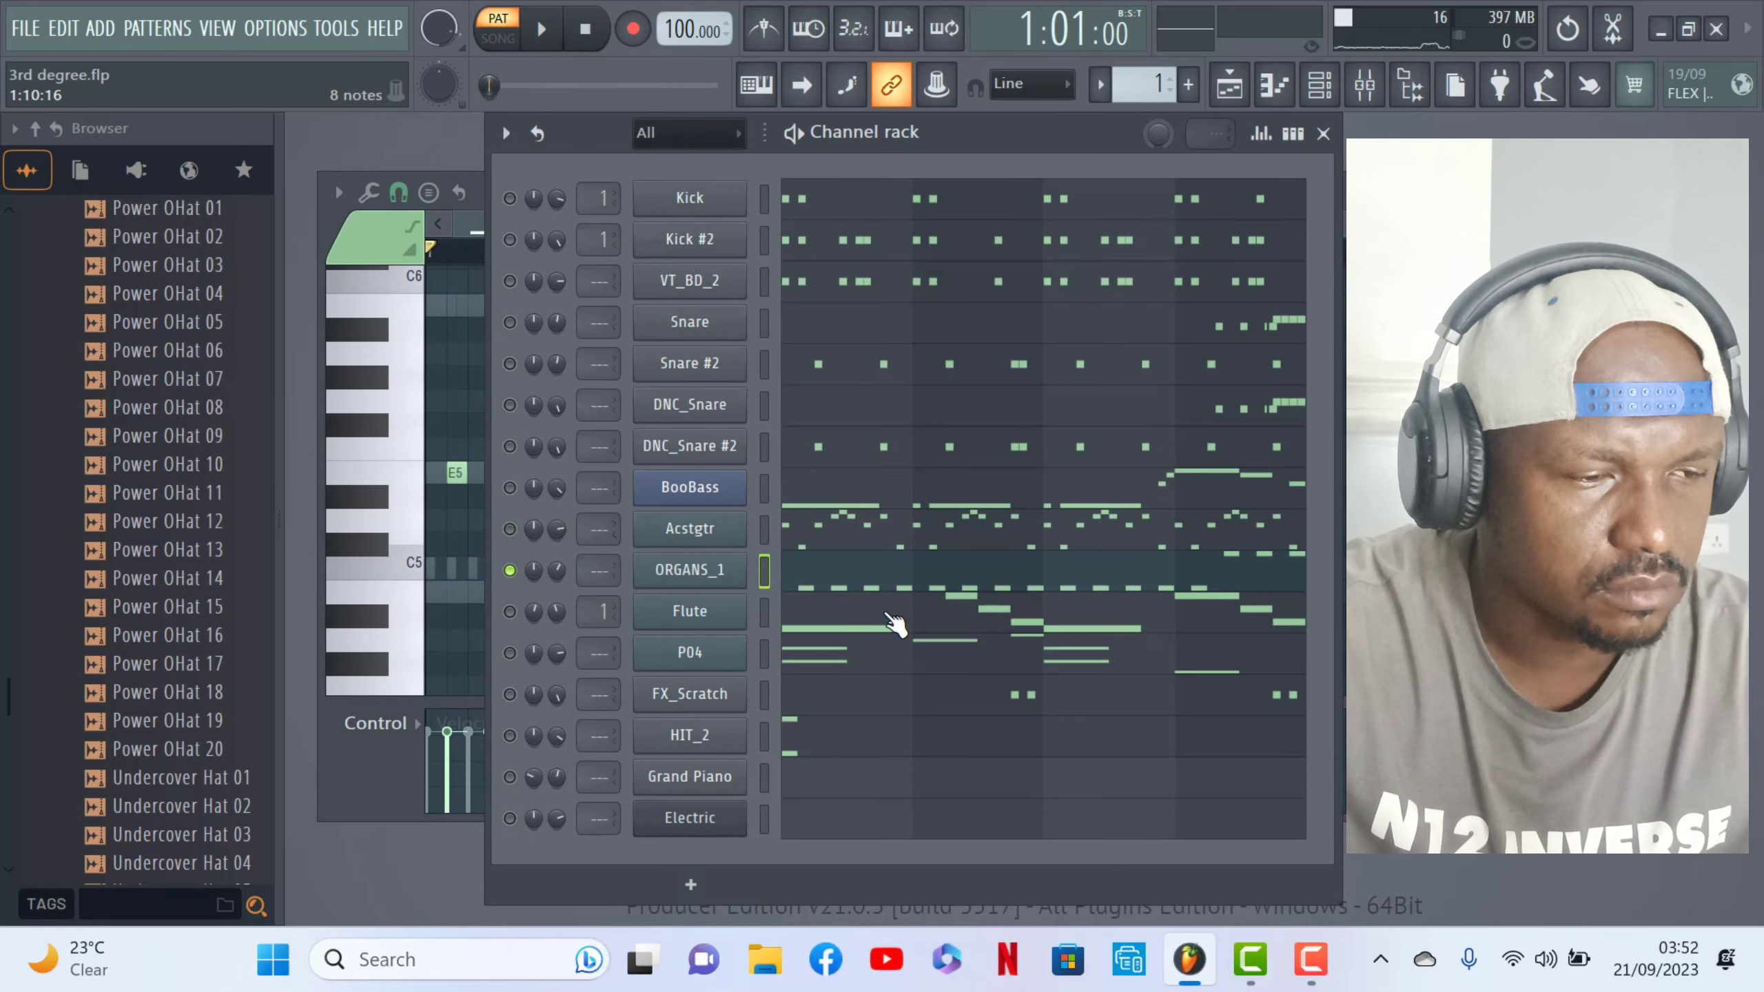
- Play the soloed ORGANS_1 part while examining its notes across all four bars in the piano roll, then close the roll and stop playback
click(932, 584)
key(space)
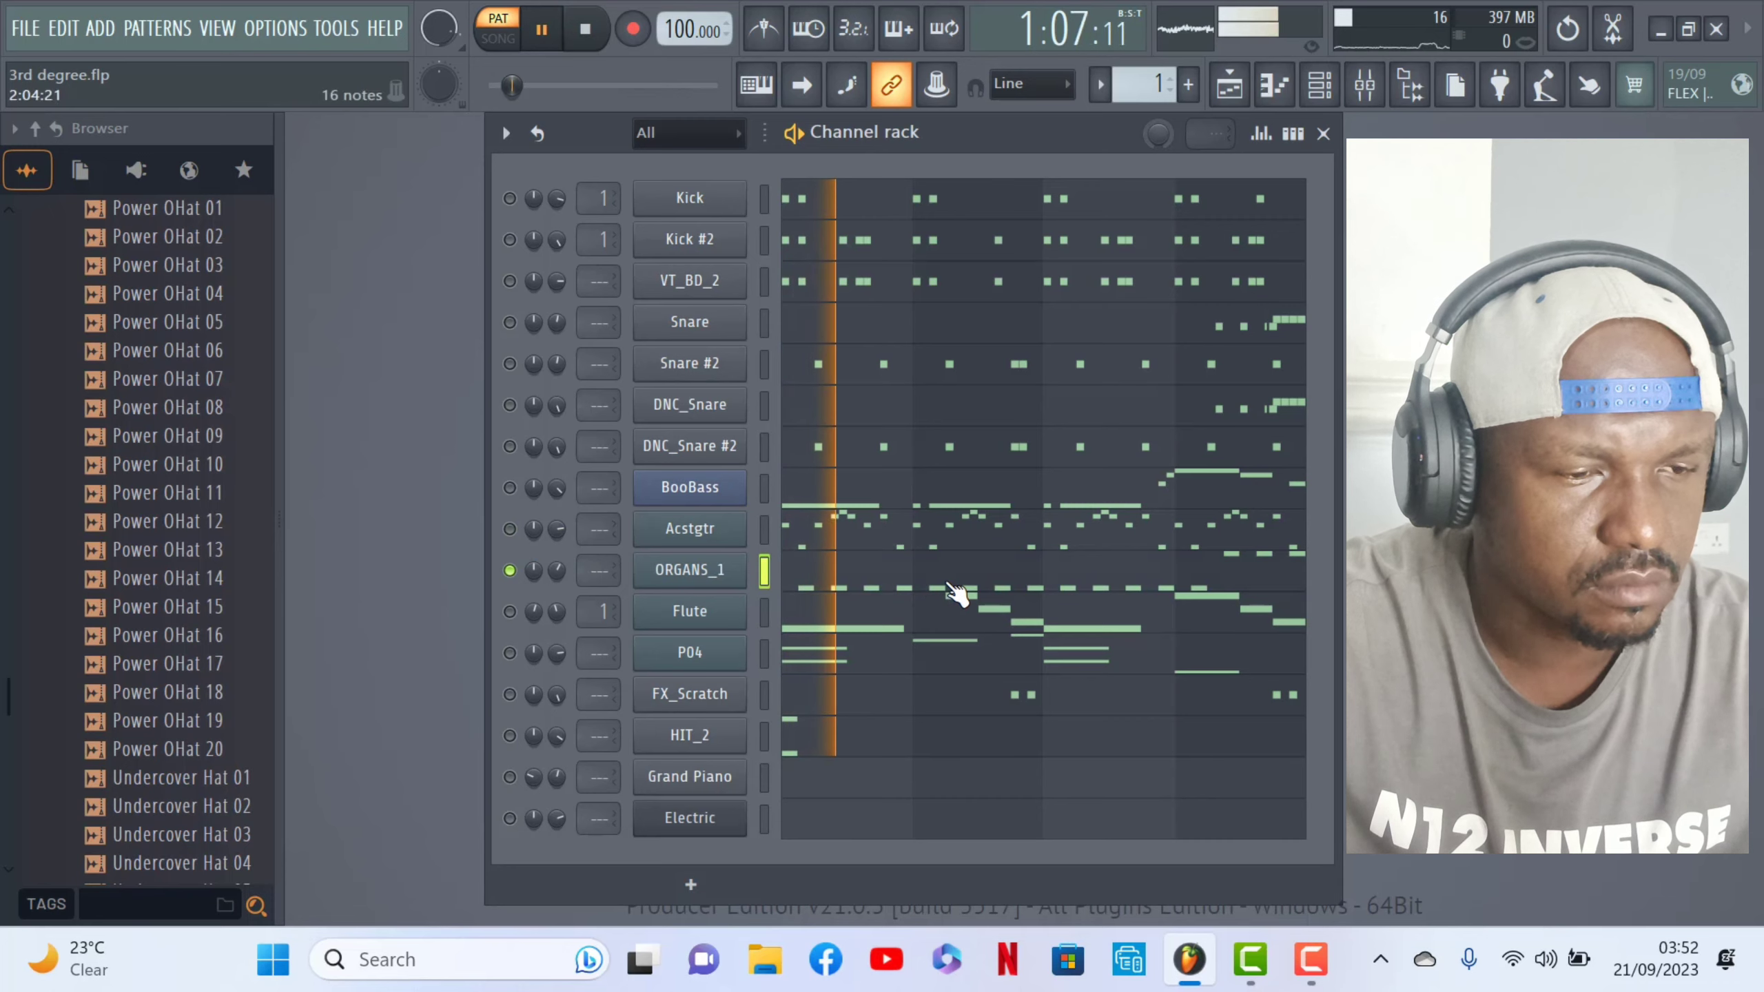
click(939, 589)
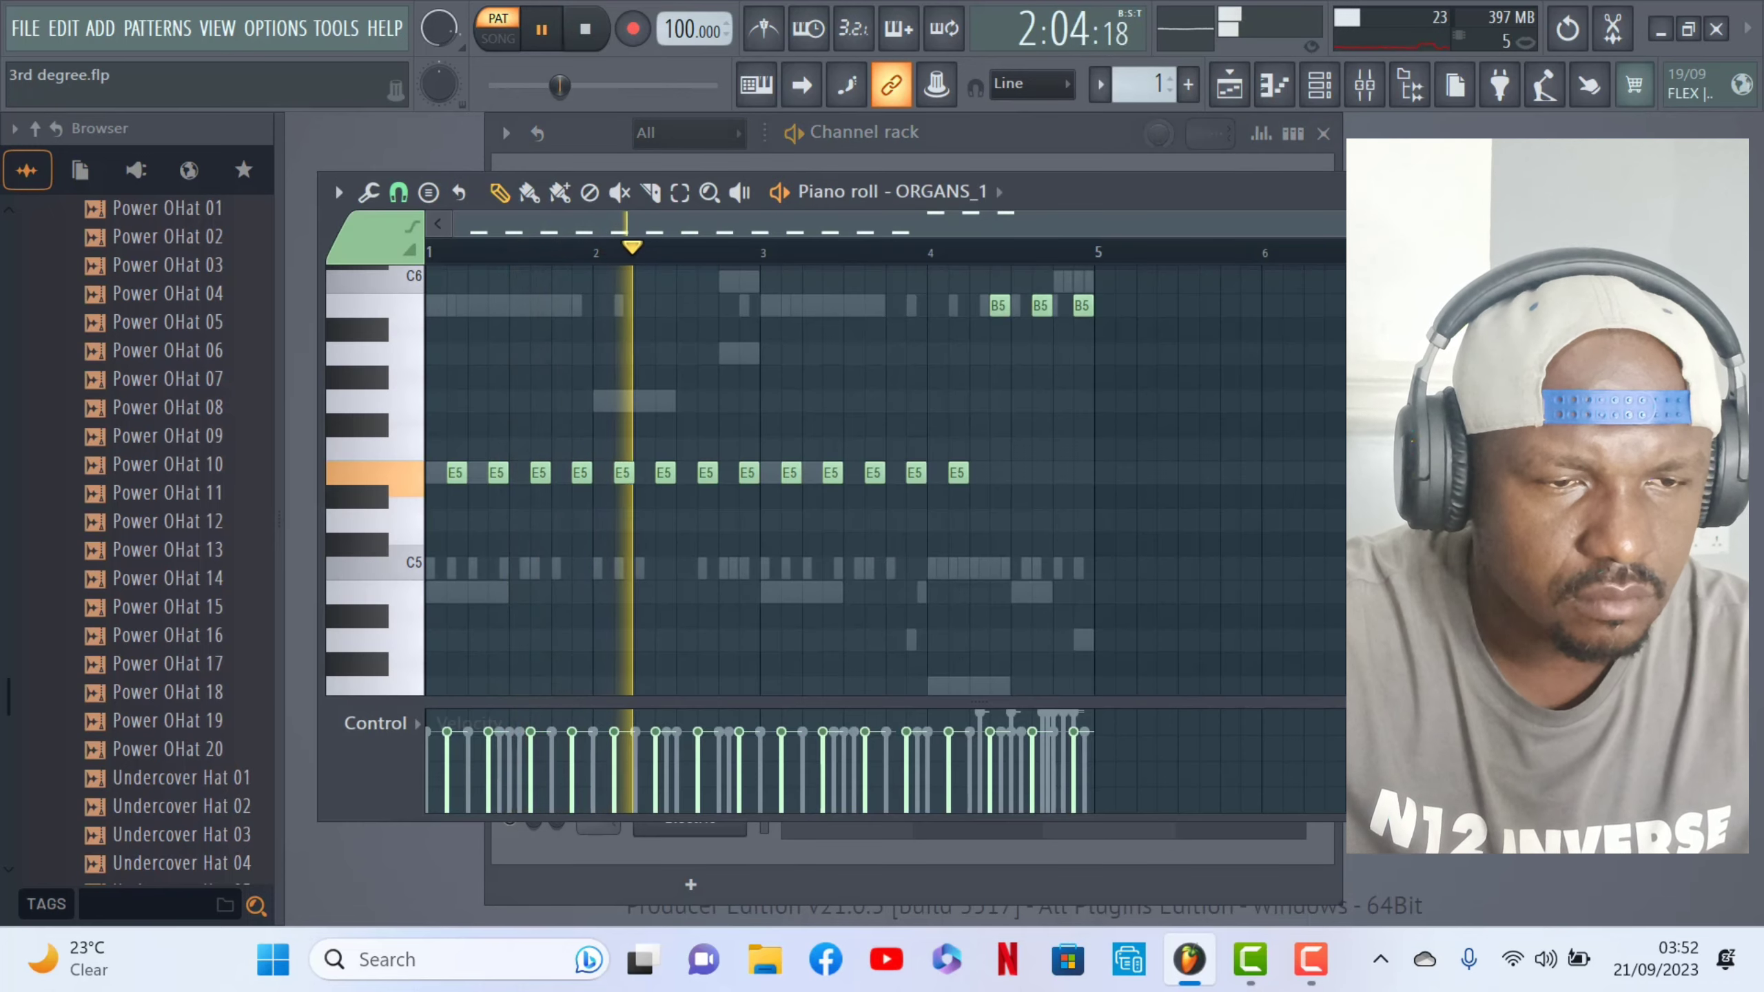
drag(1429, 216, 1126, 213)
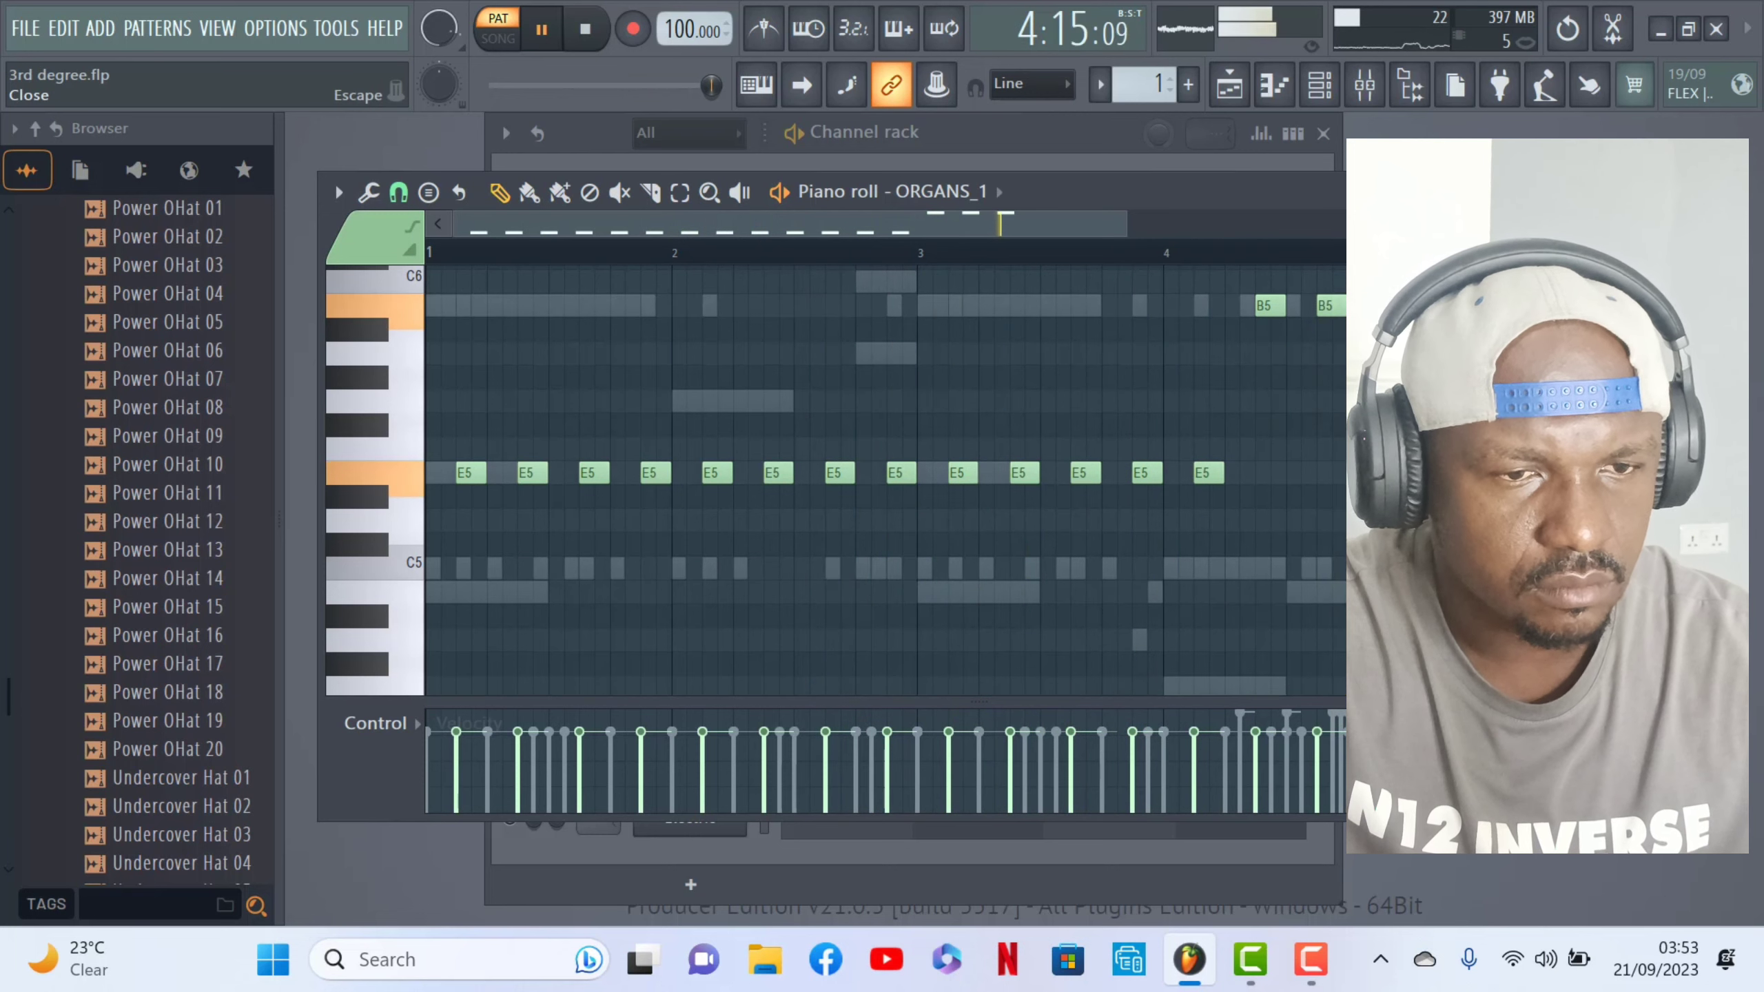
key(Escape)
key(space)
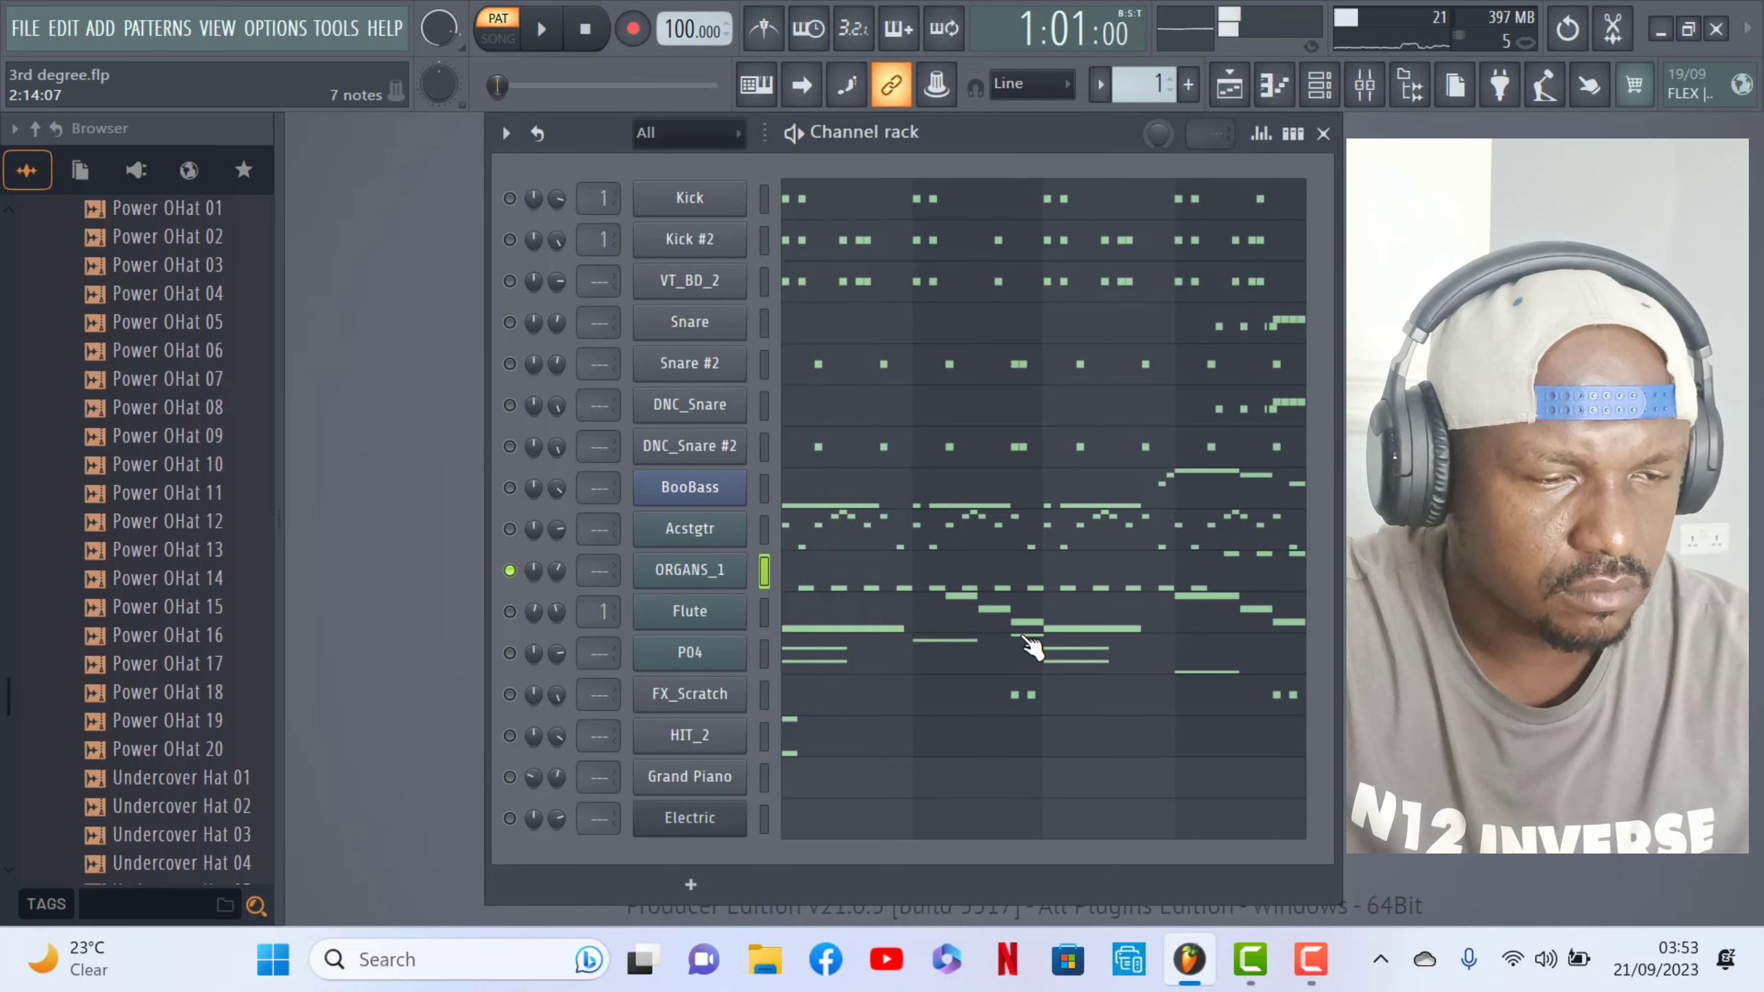
- Examine the Flute channel's notes in the piano roll
click(903, 629)
scroll(902, 598, up, 4)
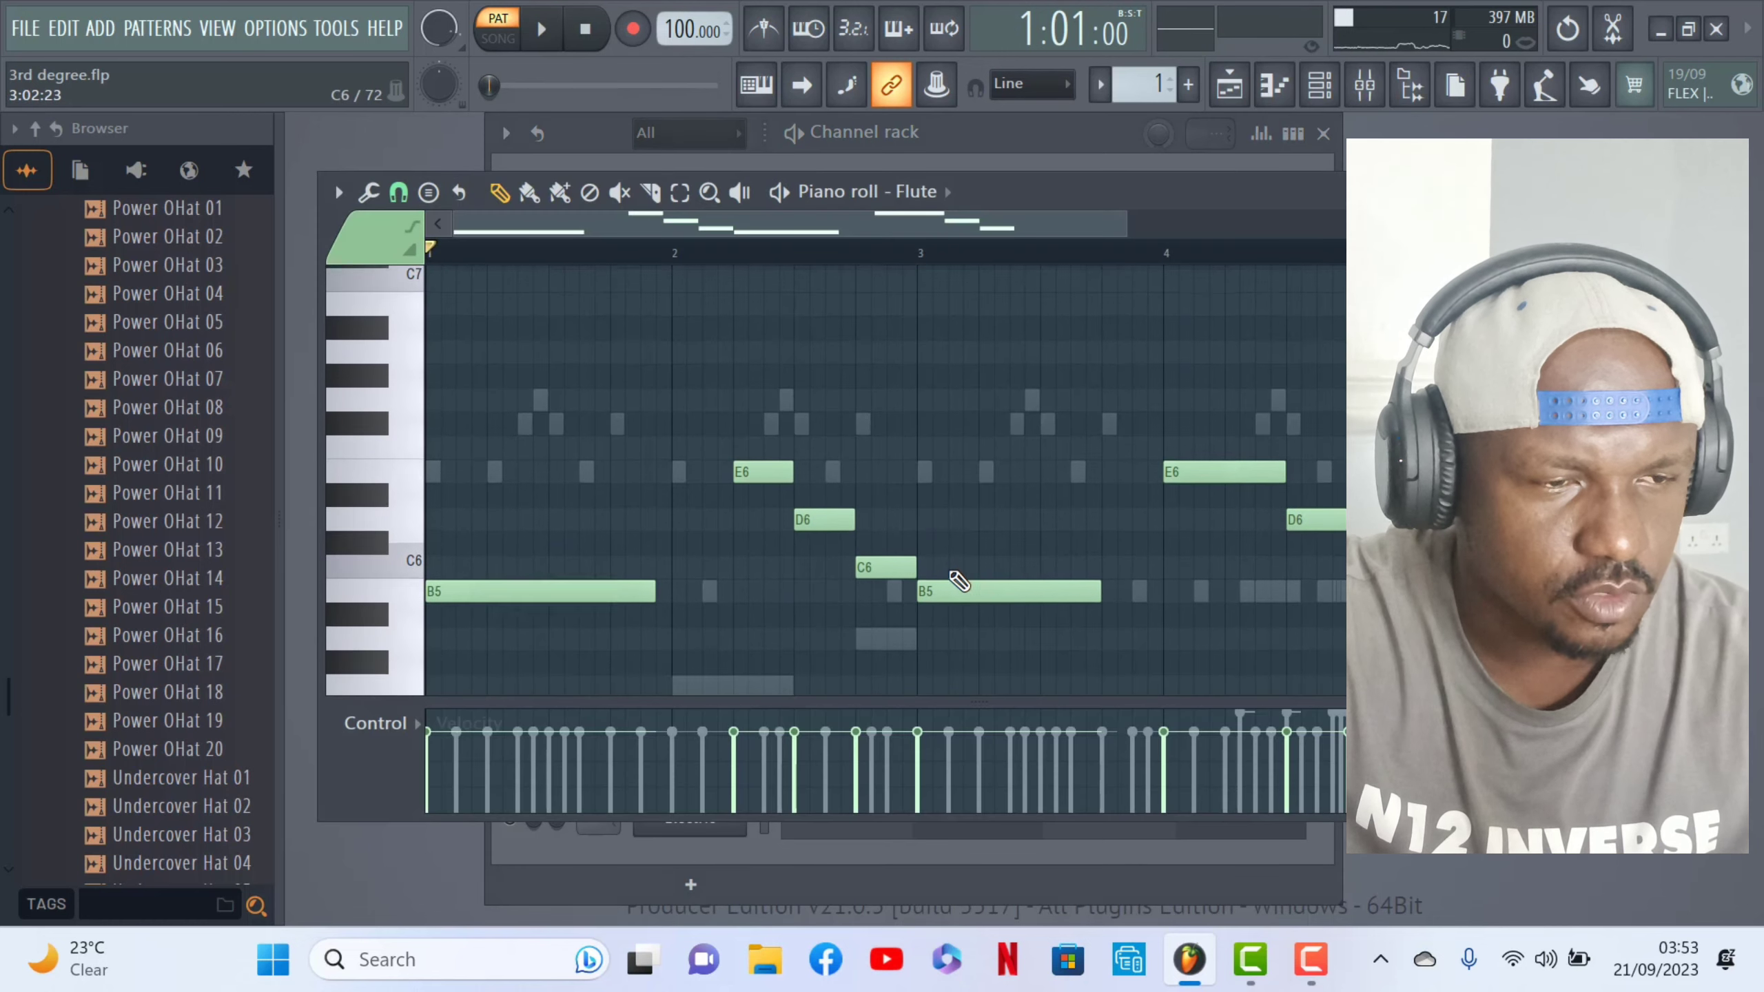
scroll(959, 581, down, 1)
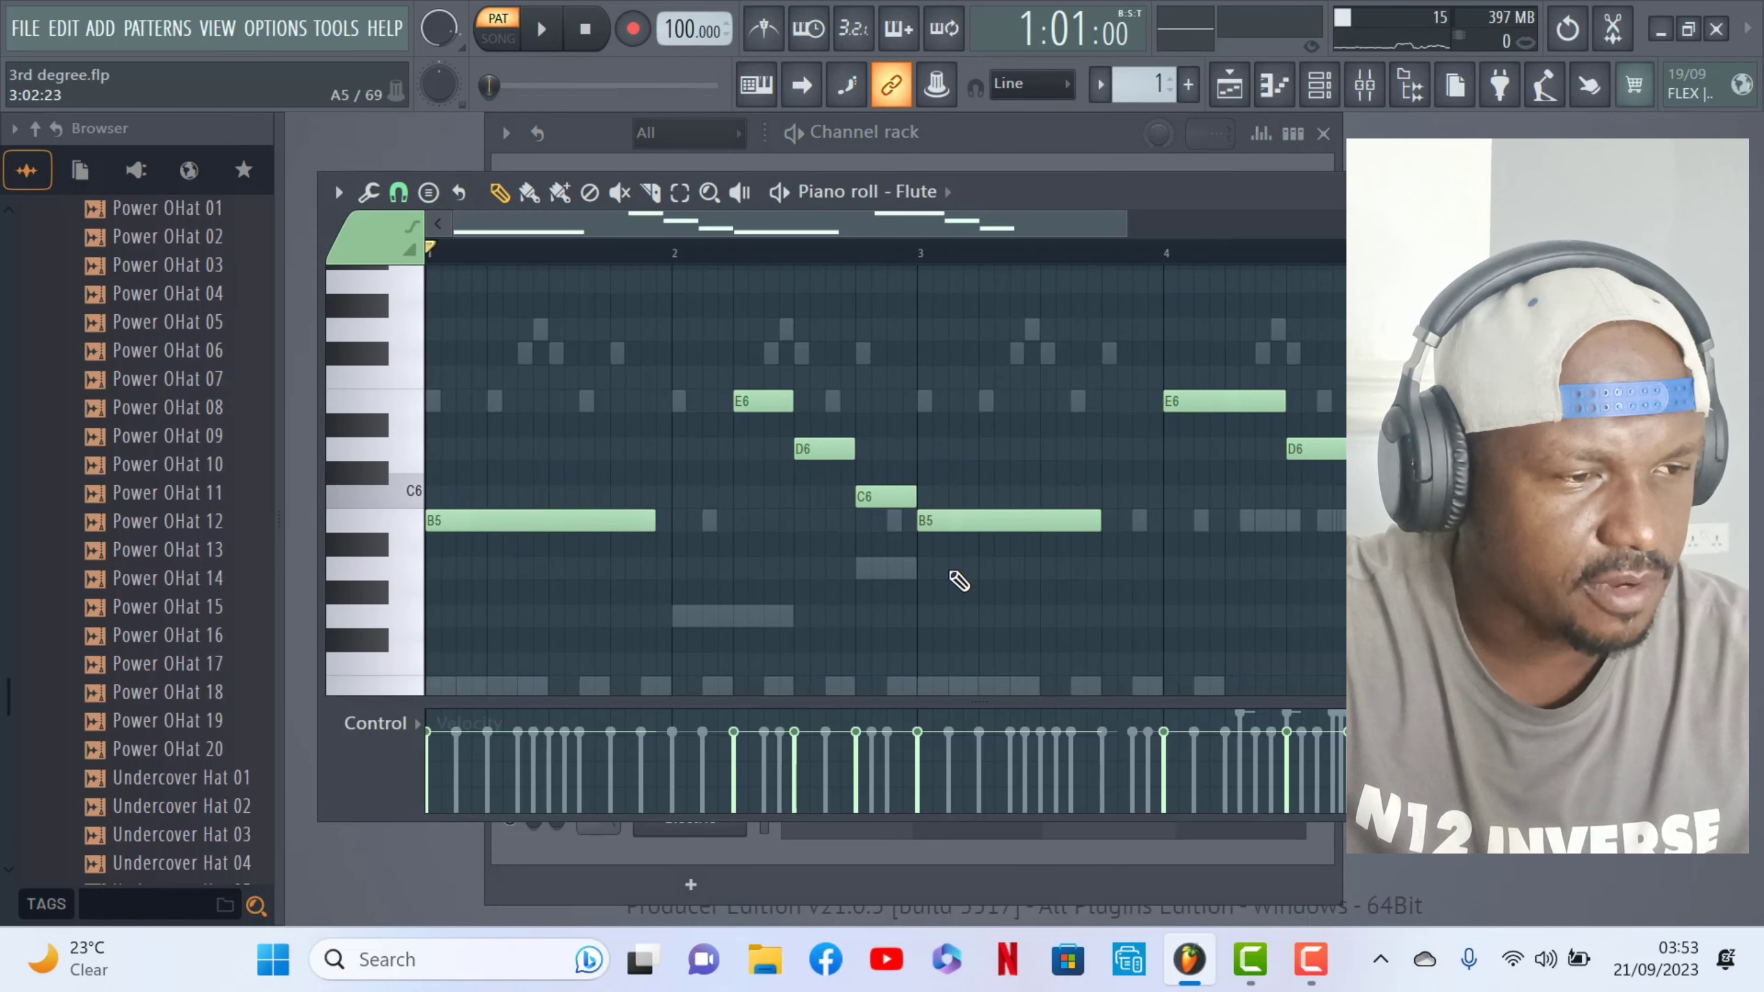
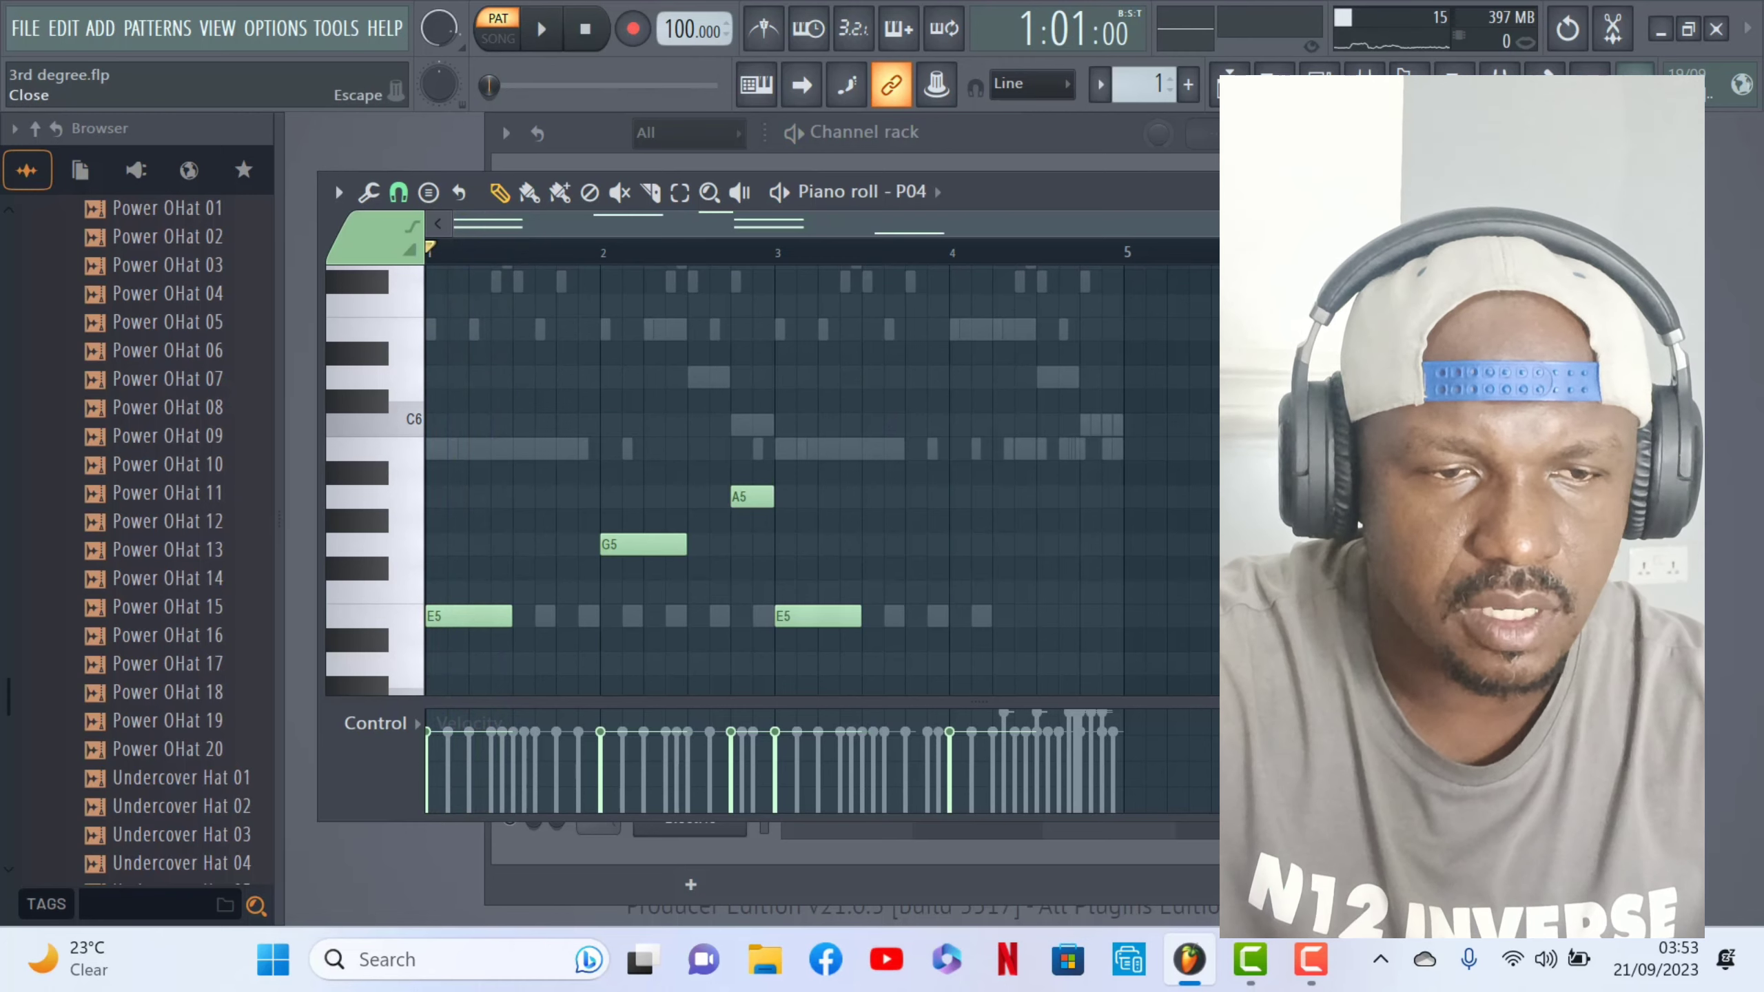
- Solo the P04 channel, examine its high and low notes in the piano roll during playback, and close the roll
click(1591, 191)
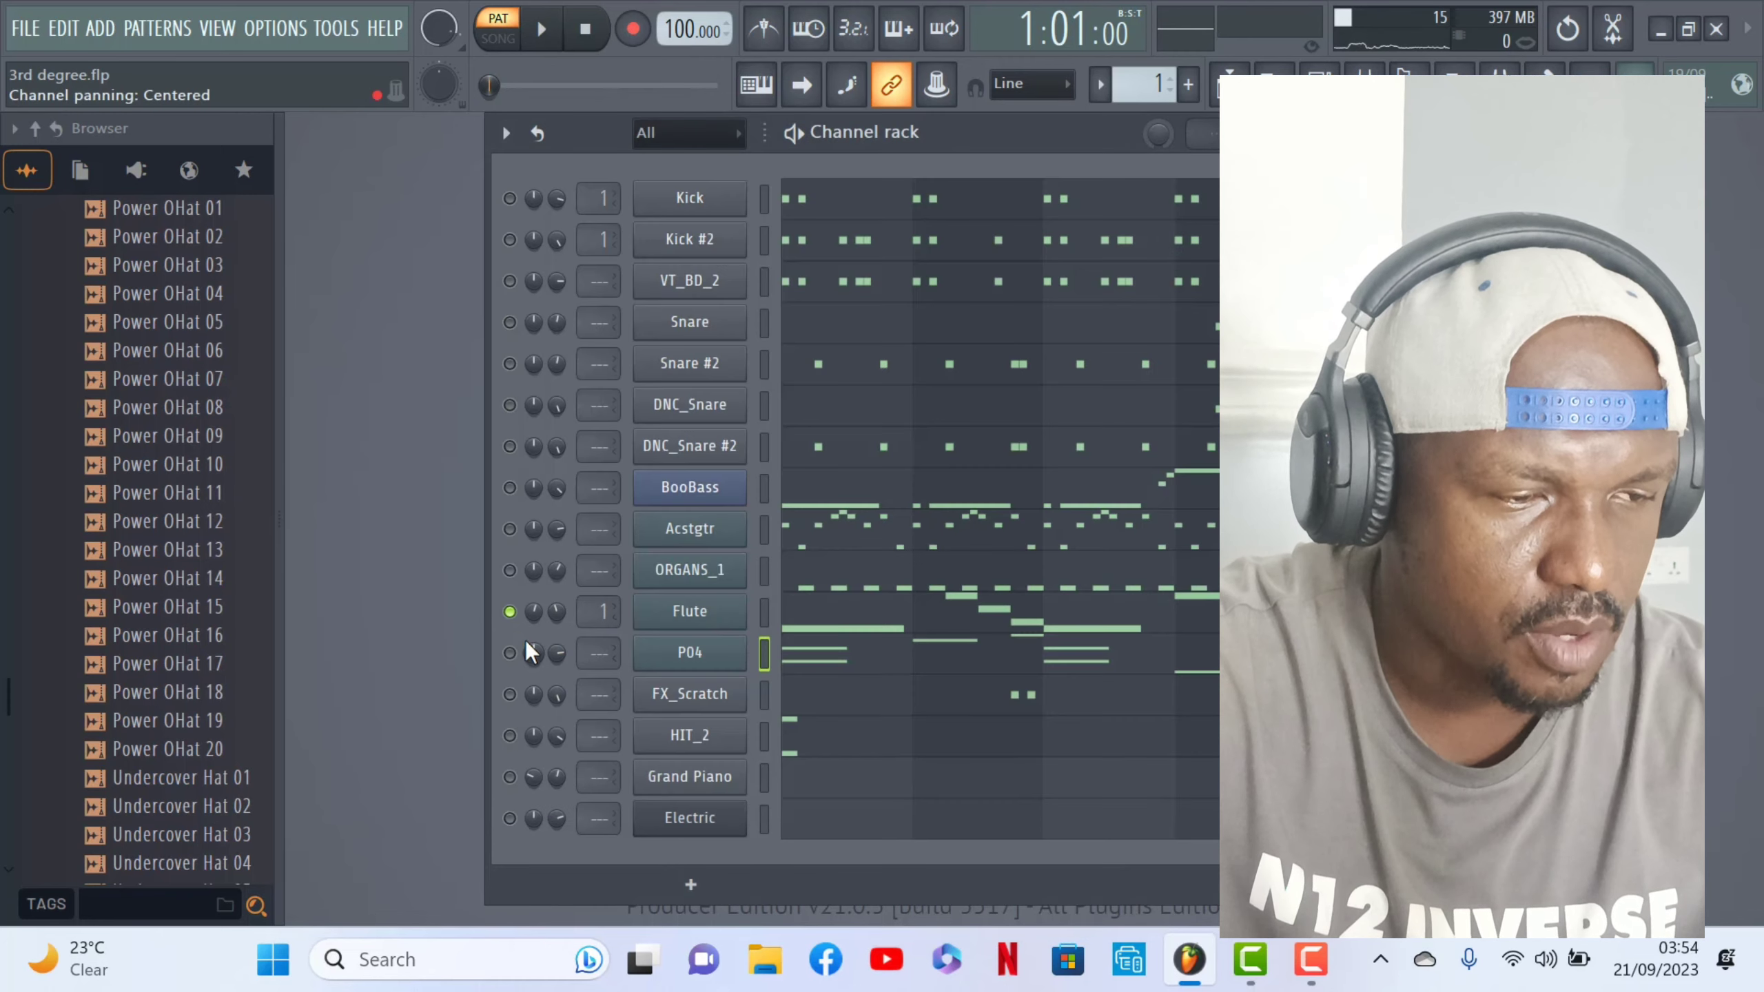
click(510, 612)
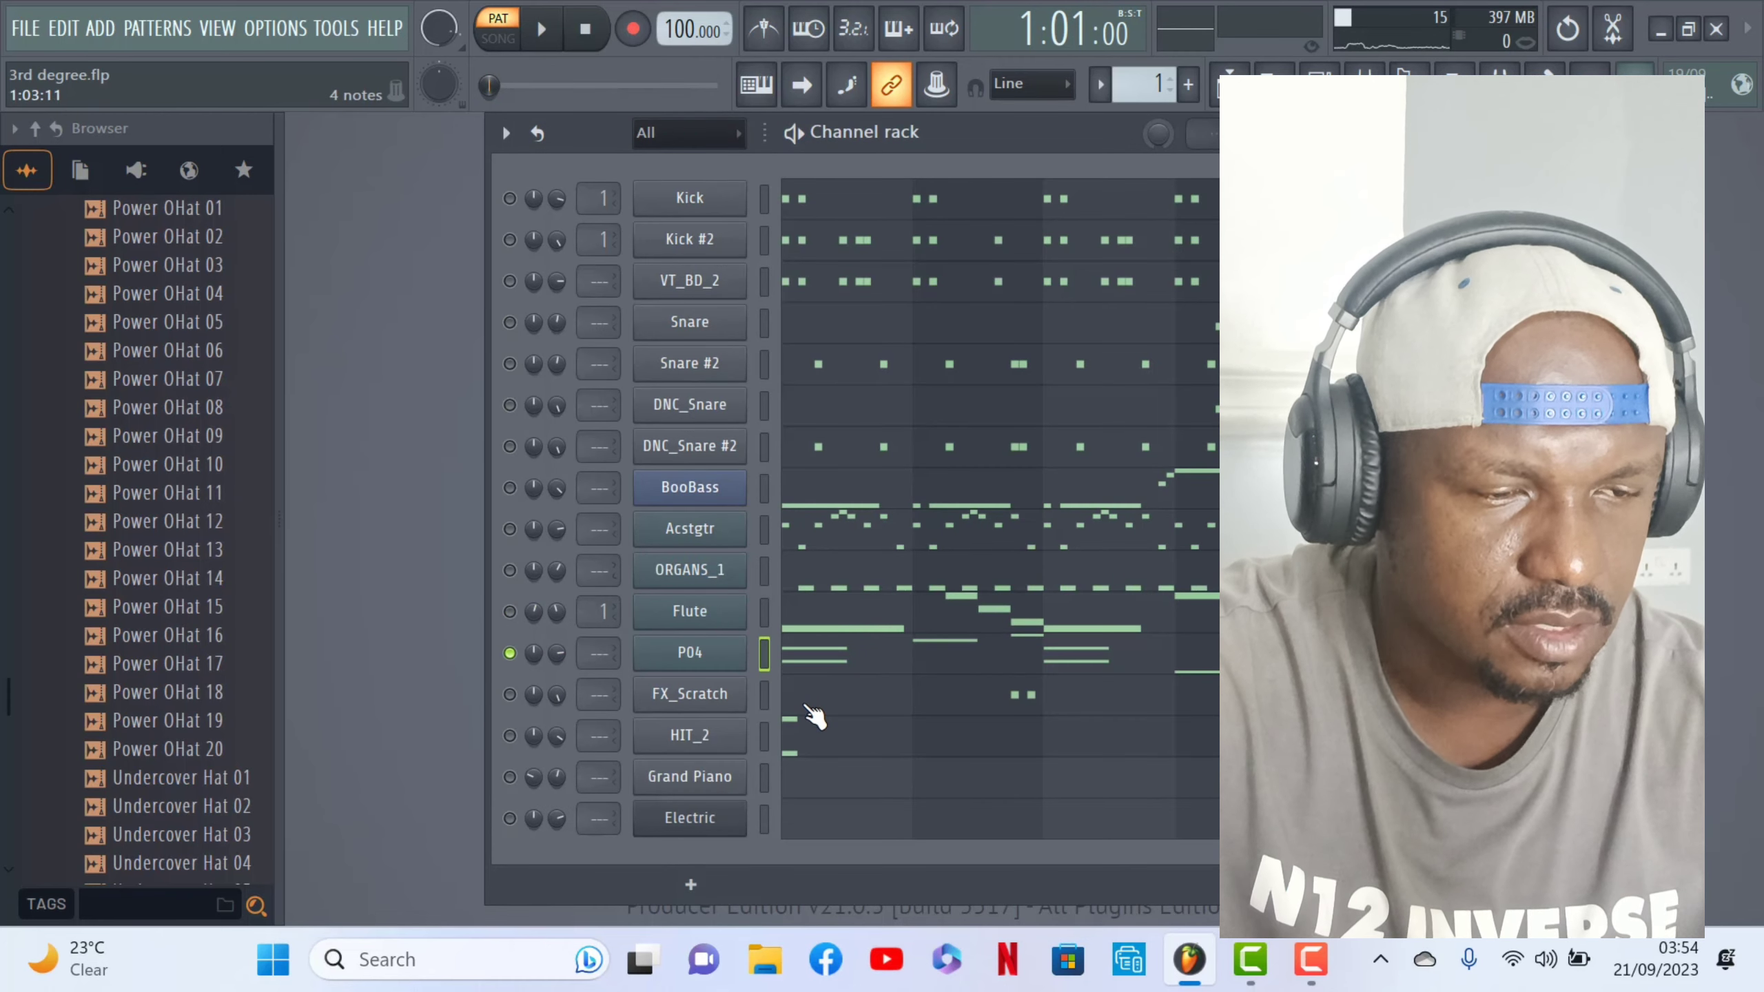
click(871, 647)
scroll(874, 647, down, 3)
key(space)
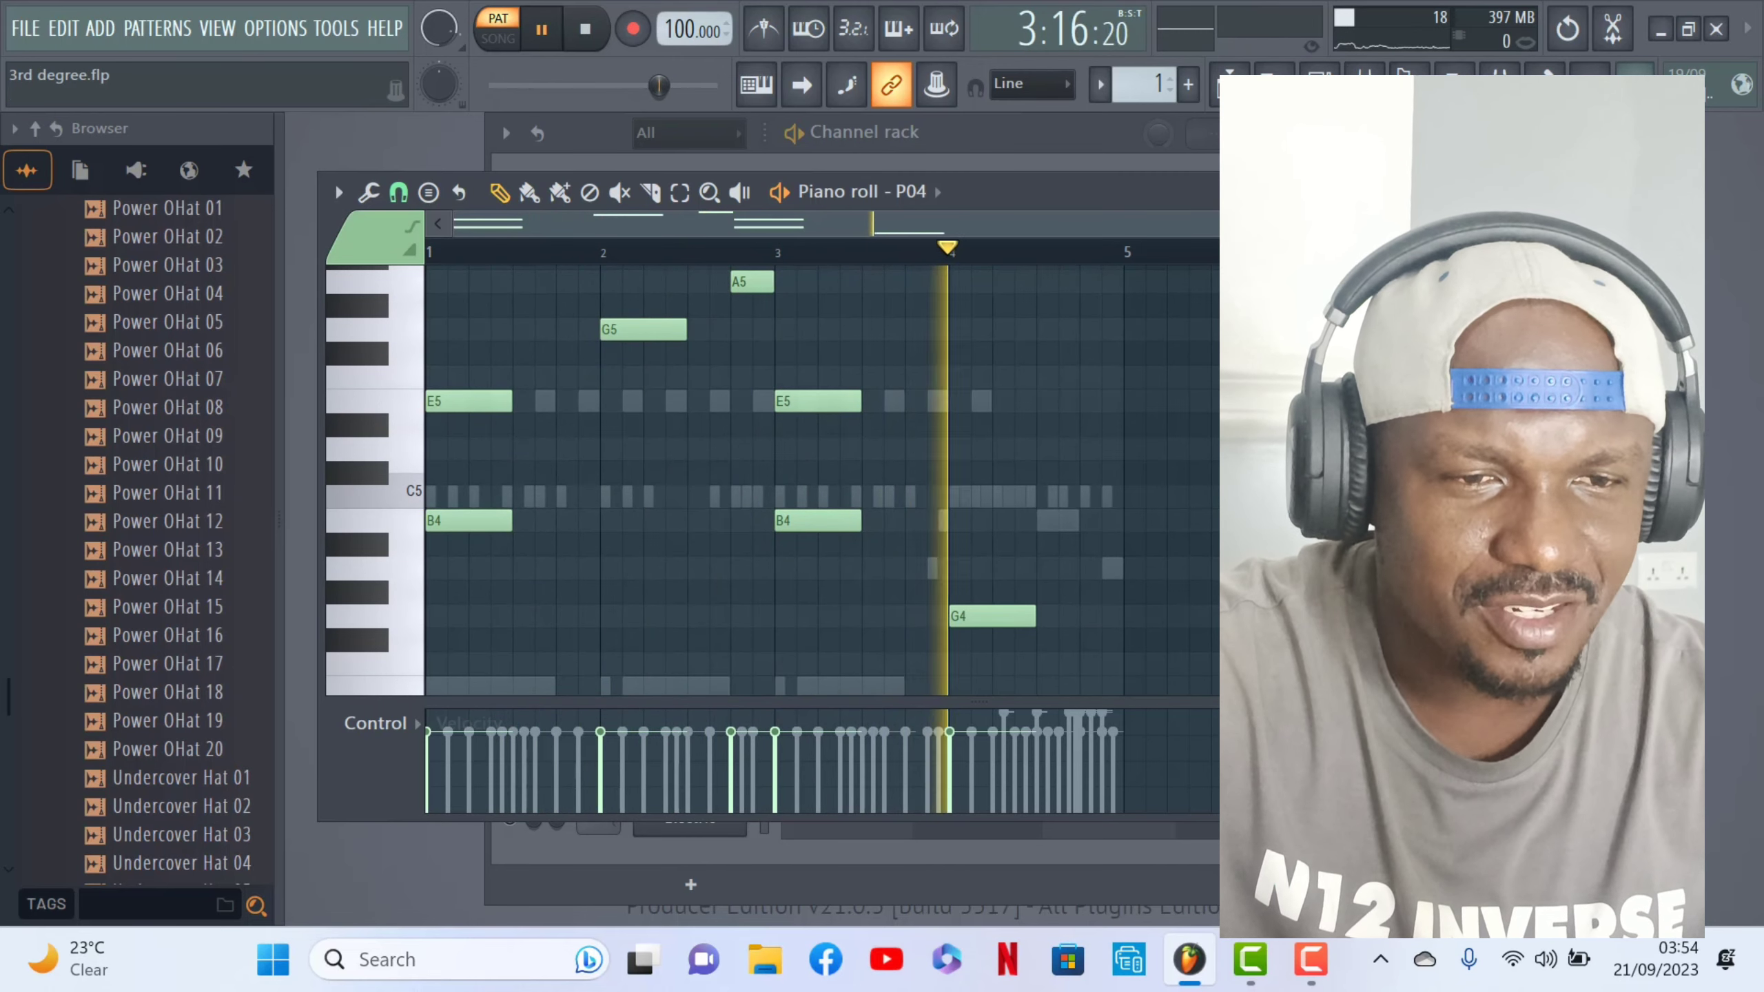
scroll(874, 479, down, 2)
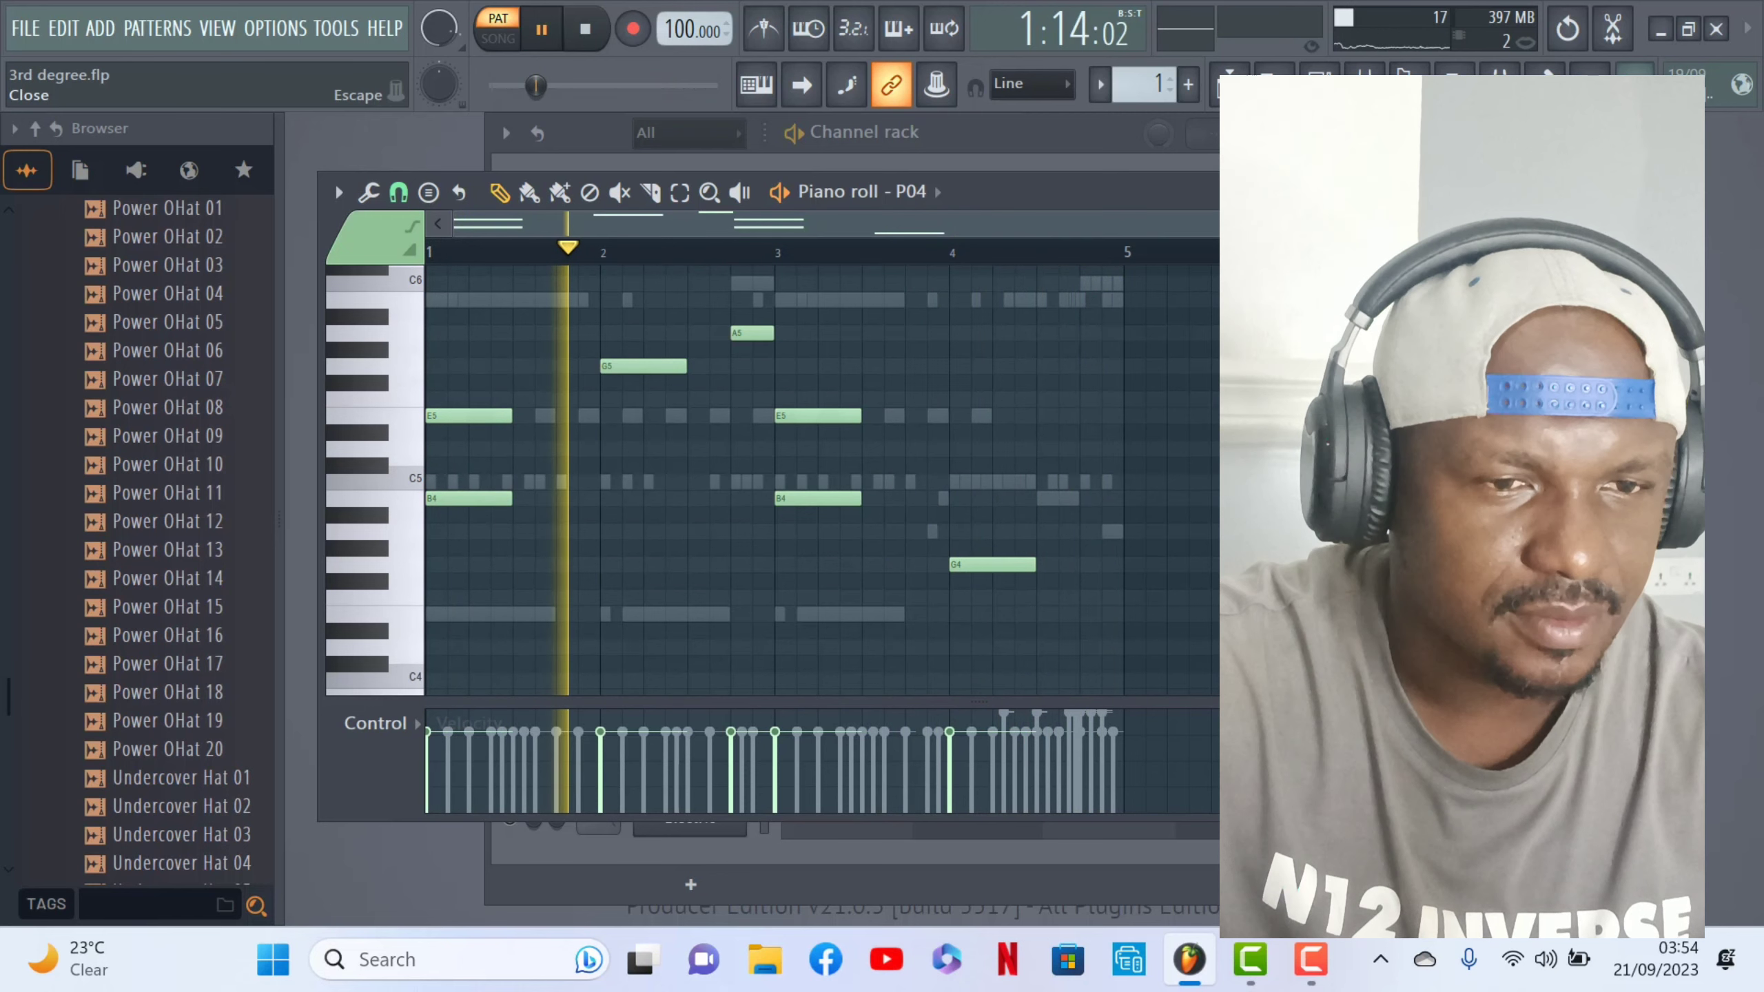
key(Escape)
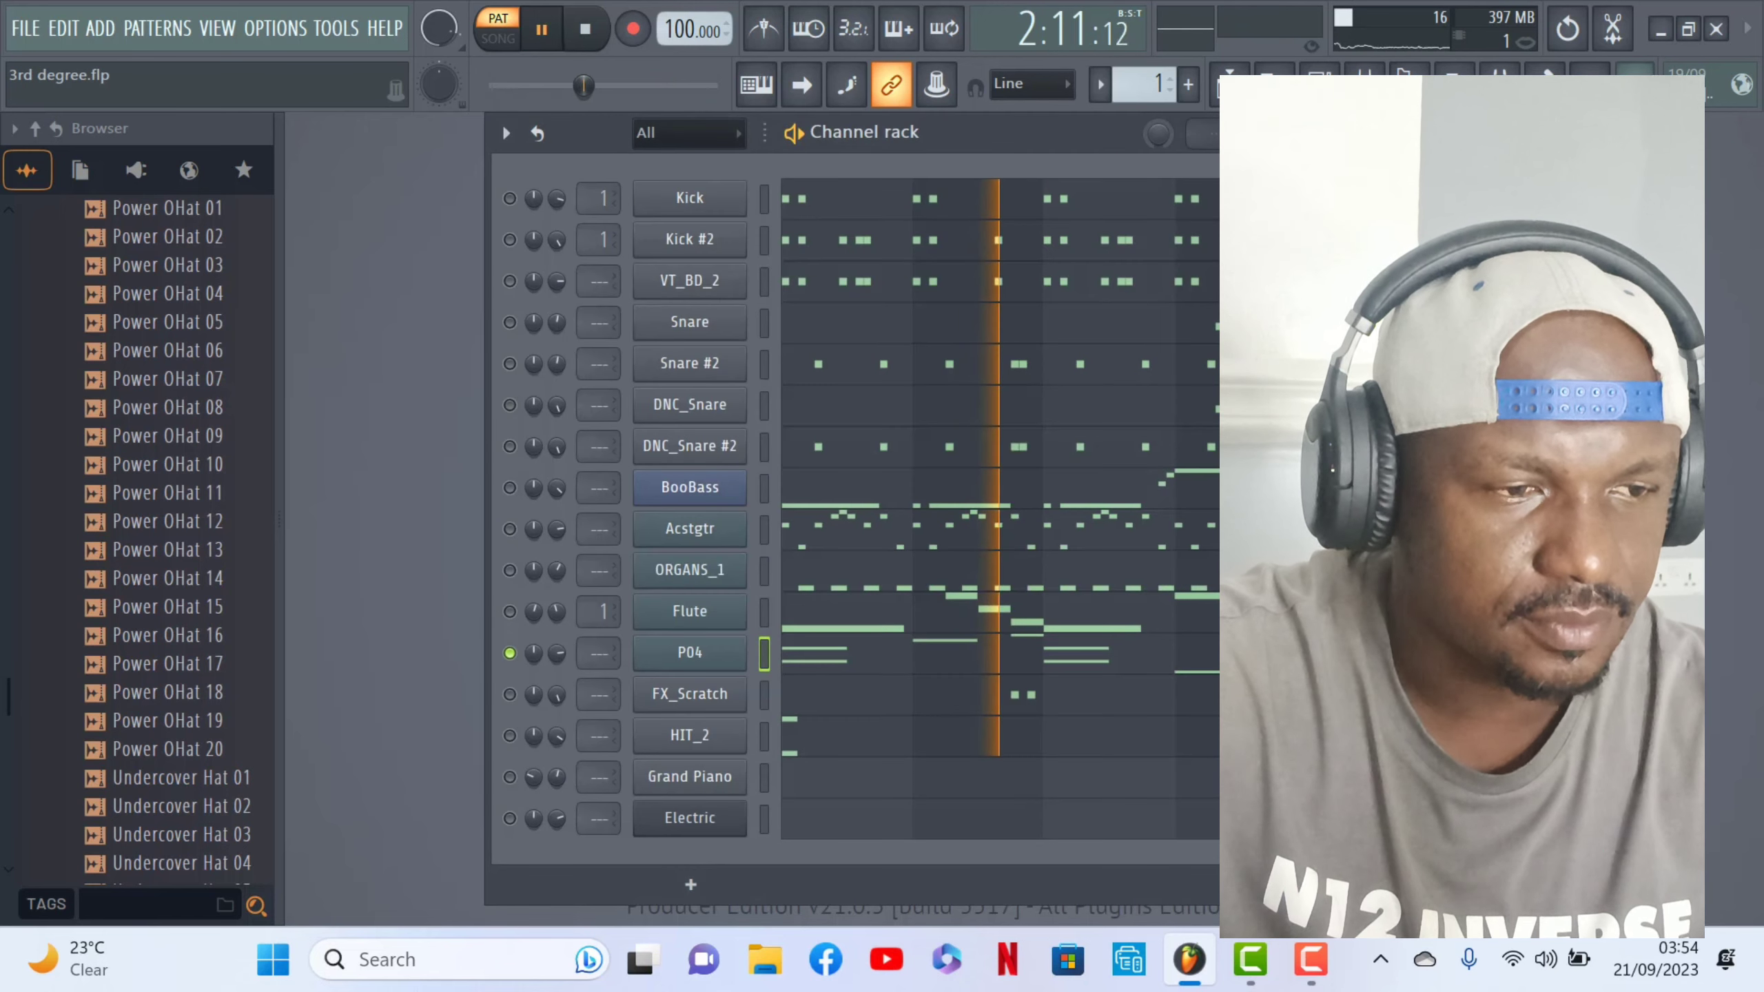
- Solo the FX_Scratch channel, examine its notes in the piano roll while the pattern plays, and close the roll
click(928, 709)
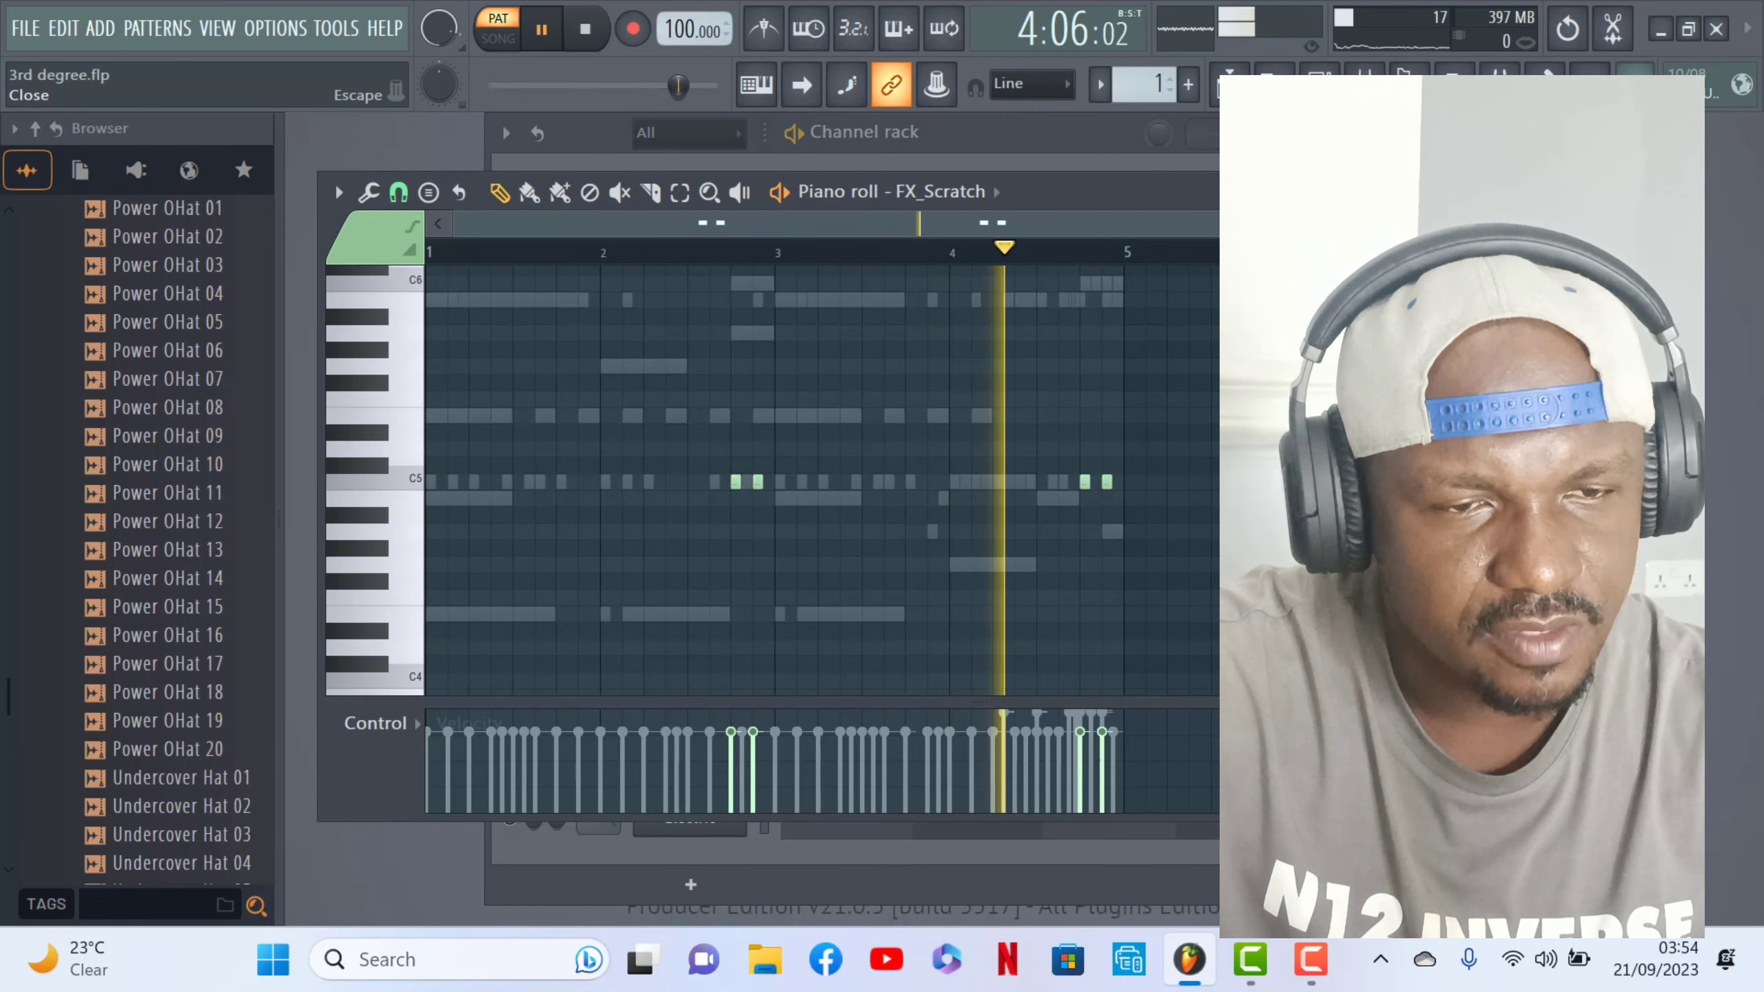
key(Escape)
right_click(509, 694)
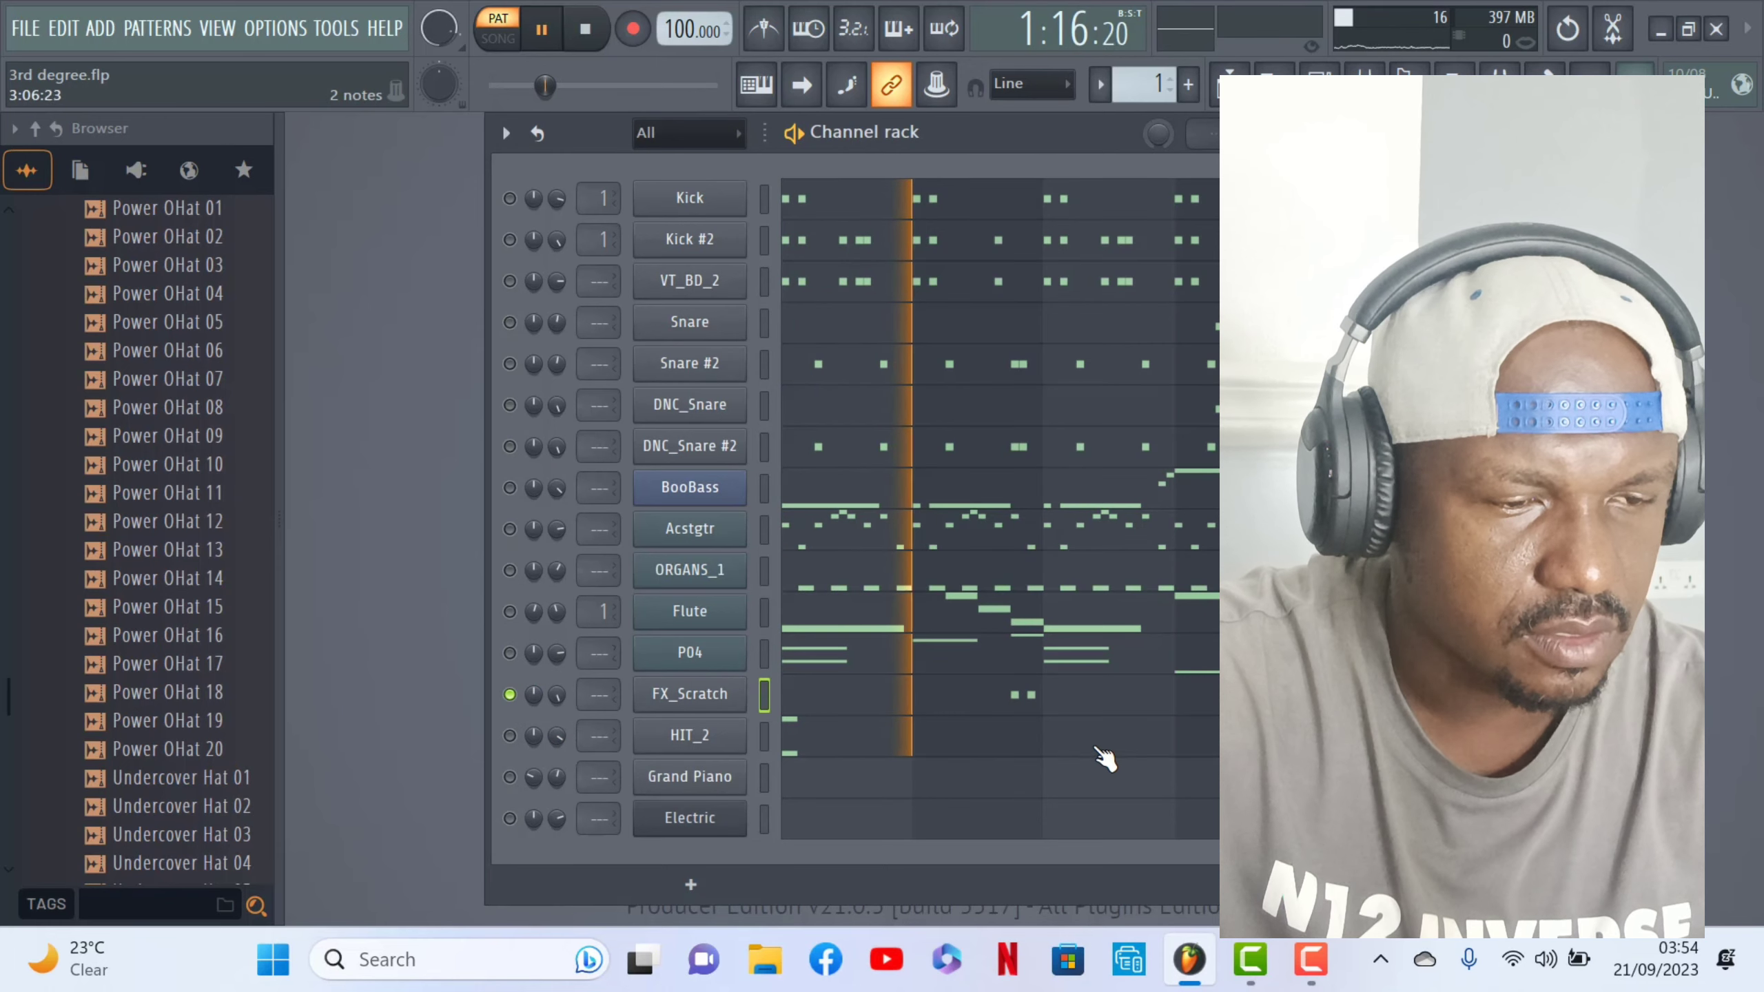
click(1072, 700)
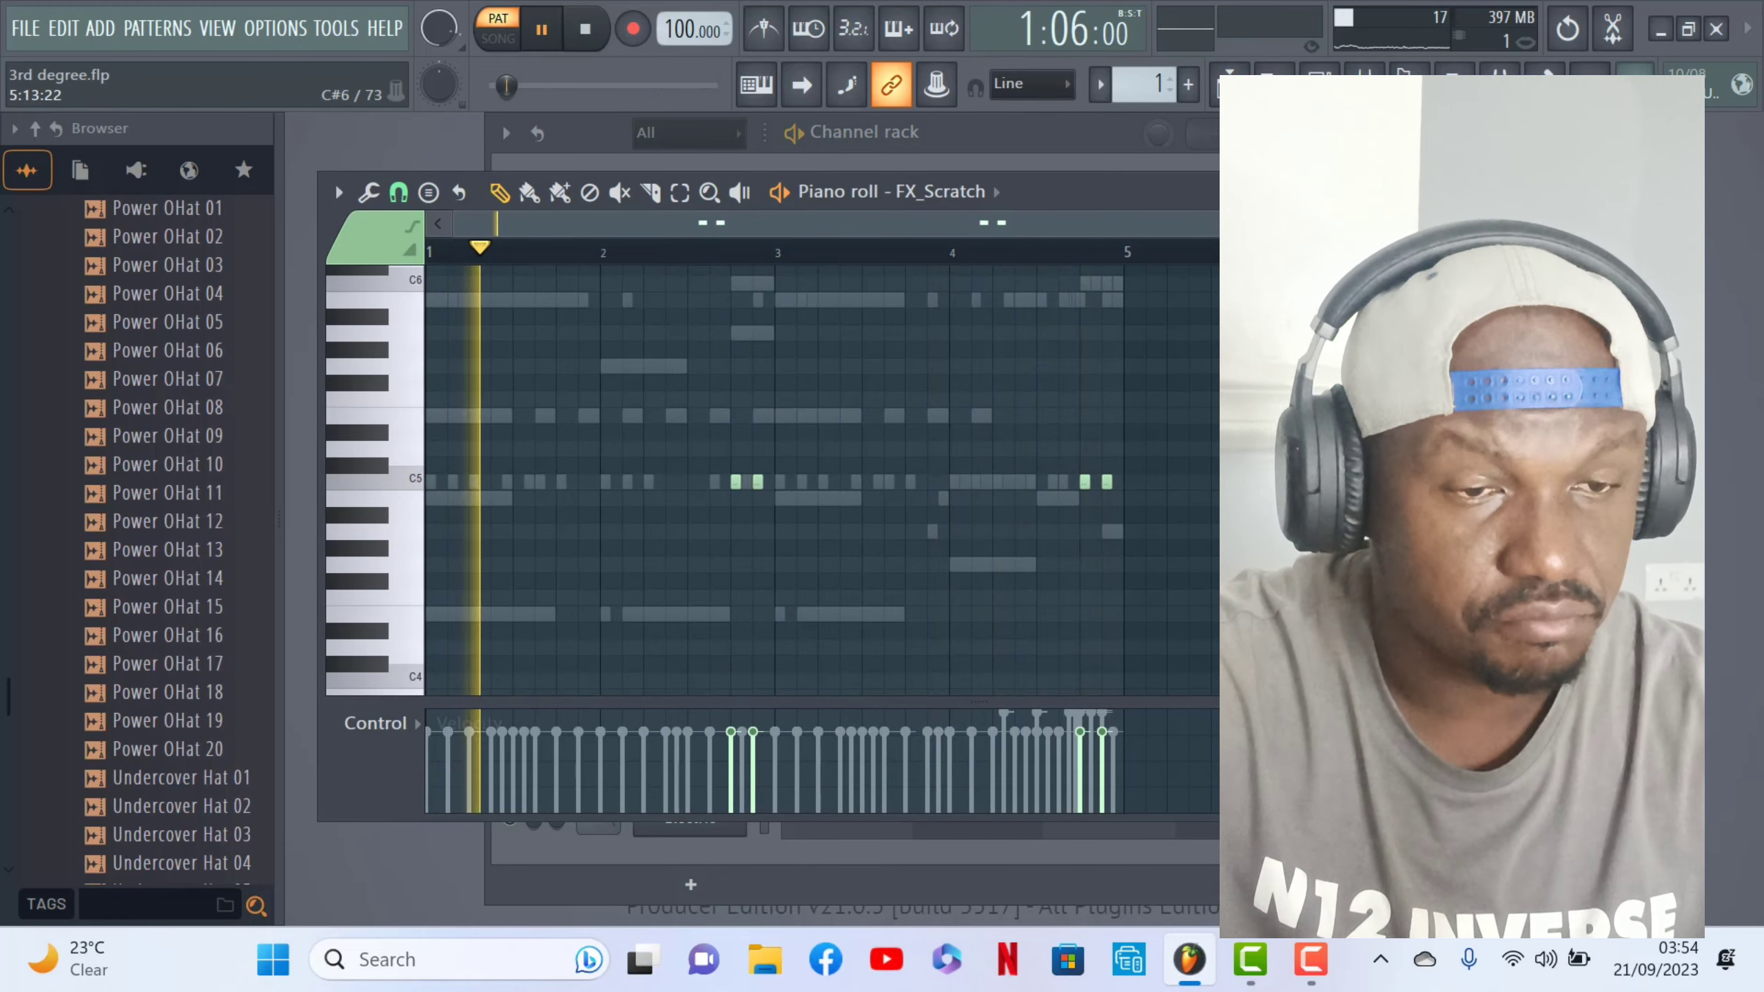
click(1595, 192)
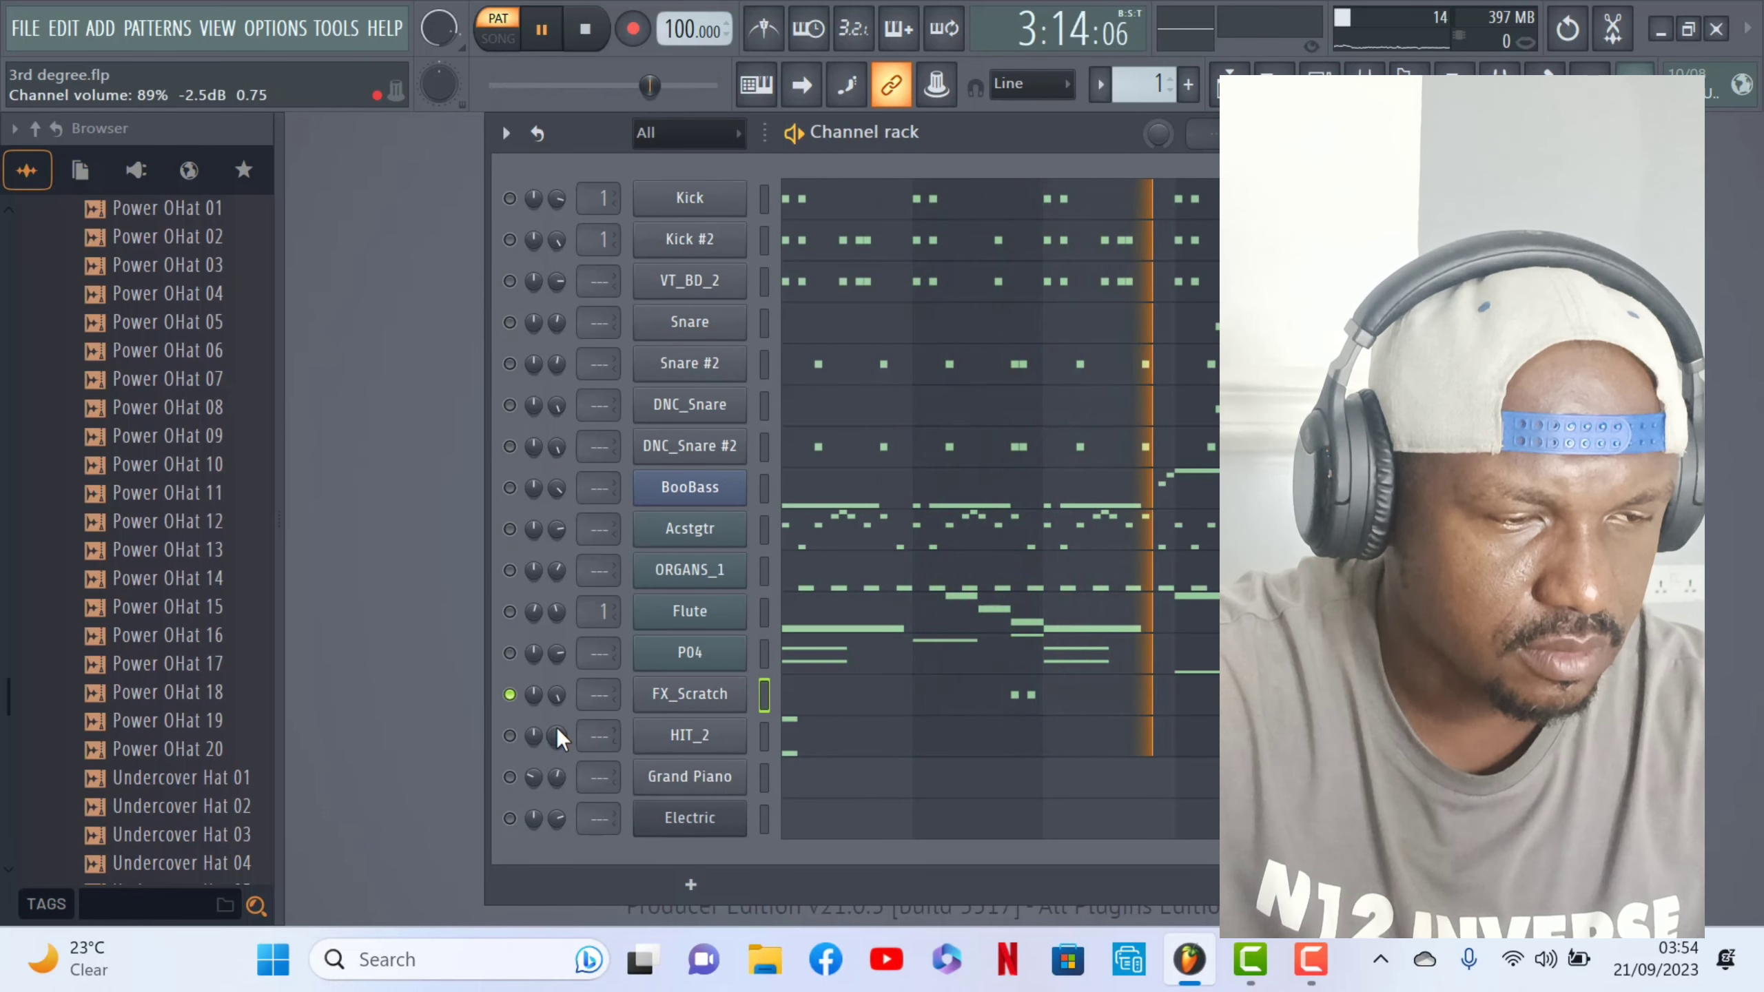
- Solo the HIT_2 channel and examine its notes in the piano roll while the pattern plays
right_click(510, 735)
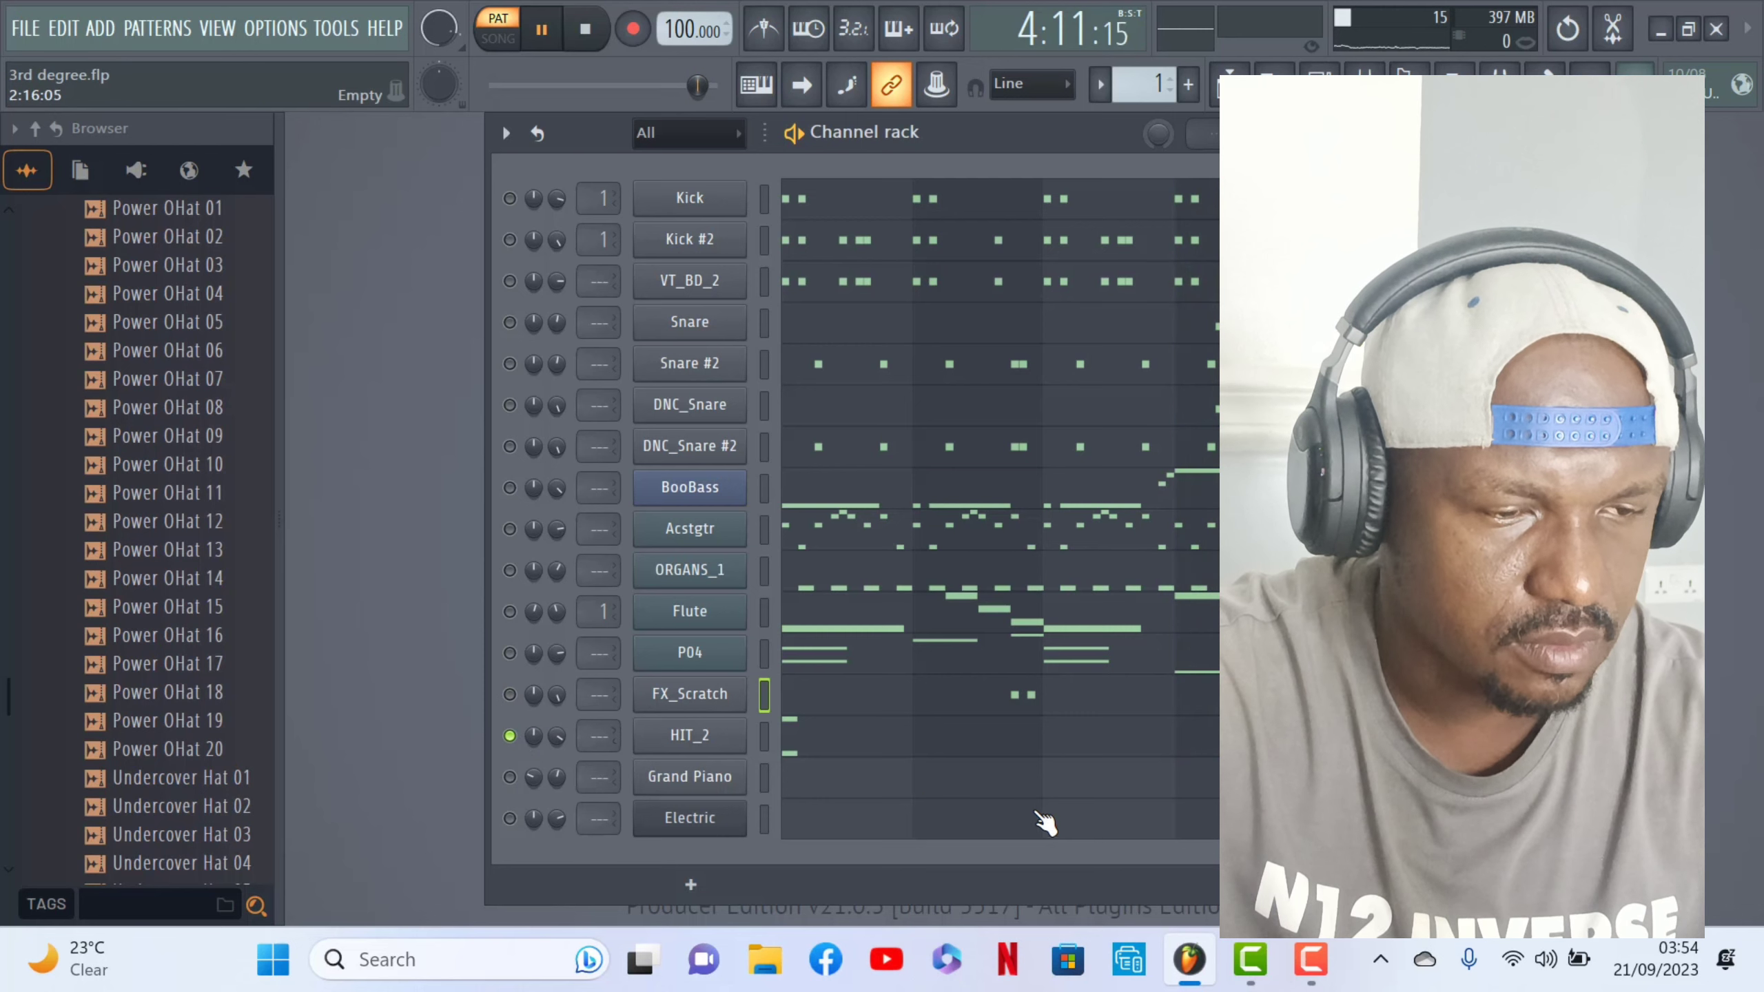
click(1026, 746)
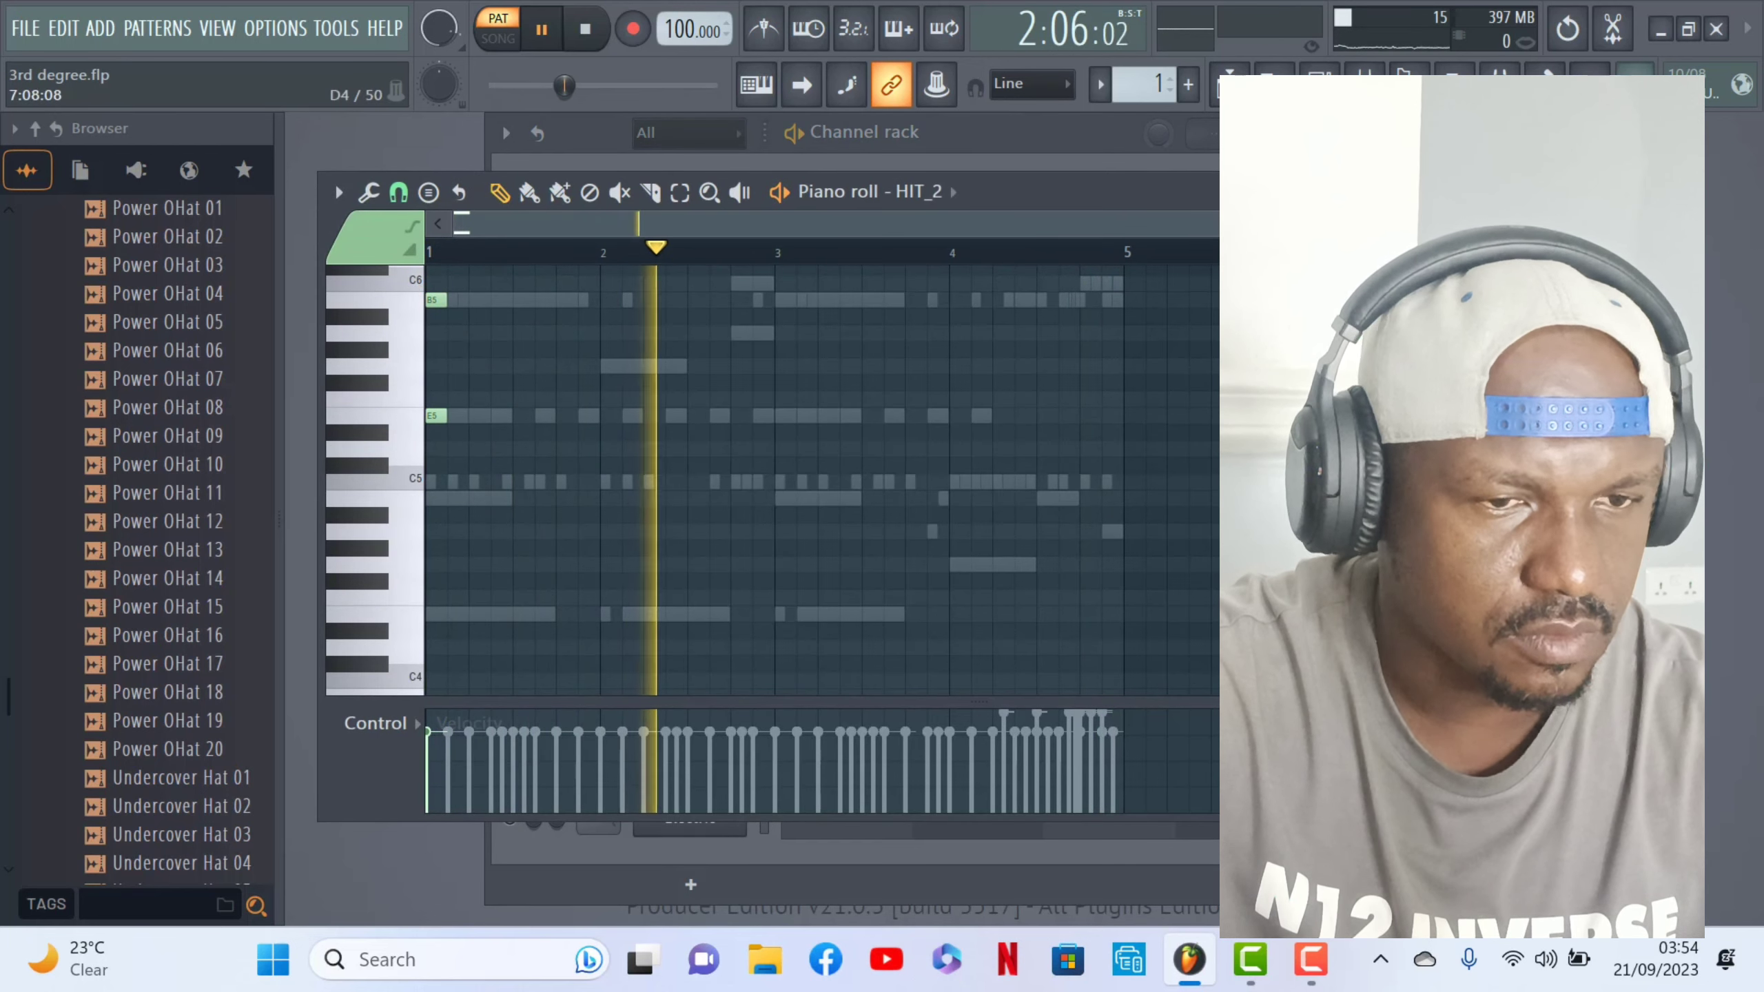
scroll(847, 523, up, 1)
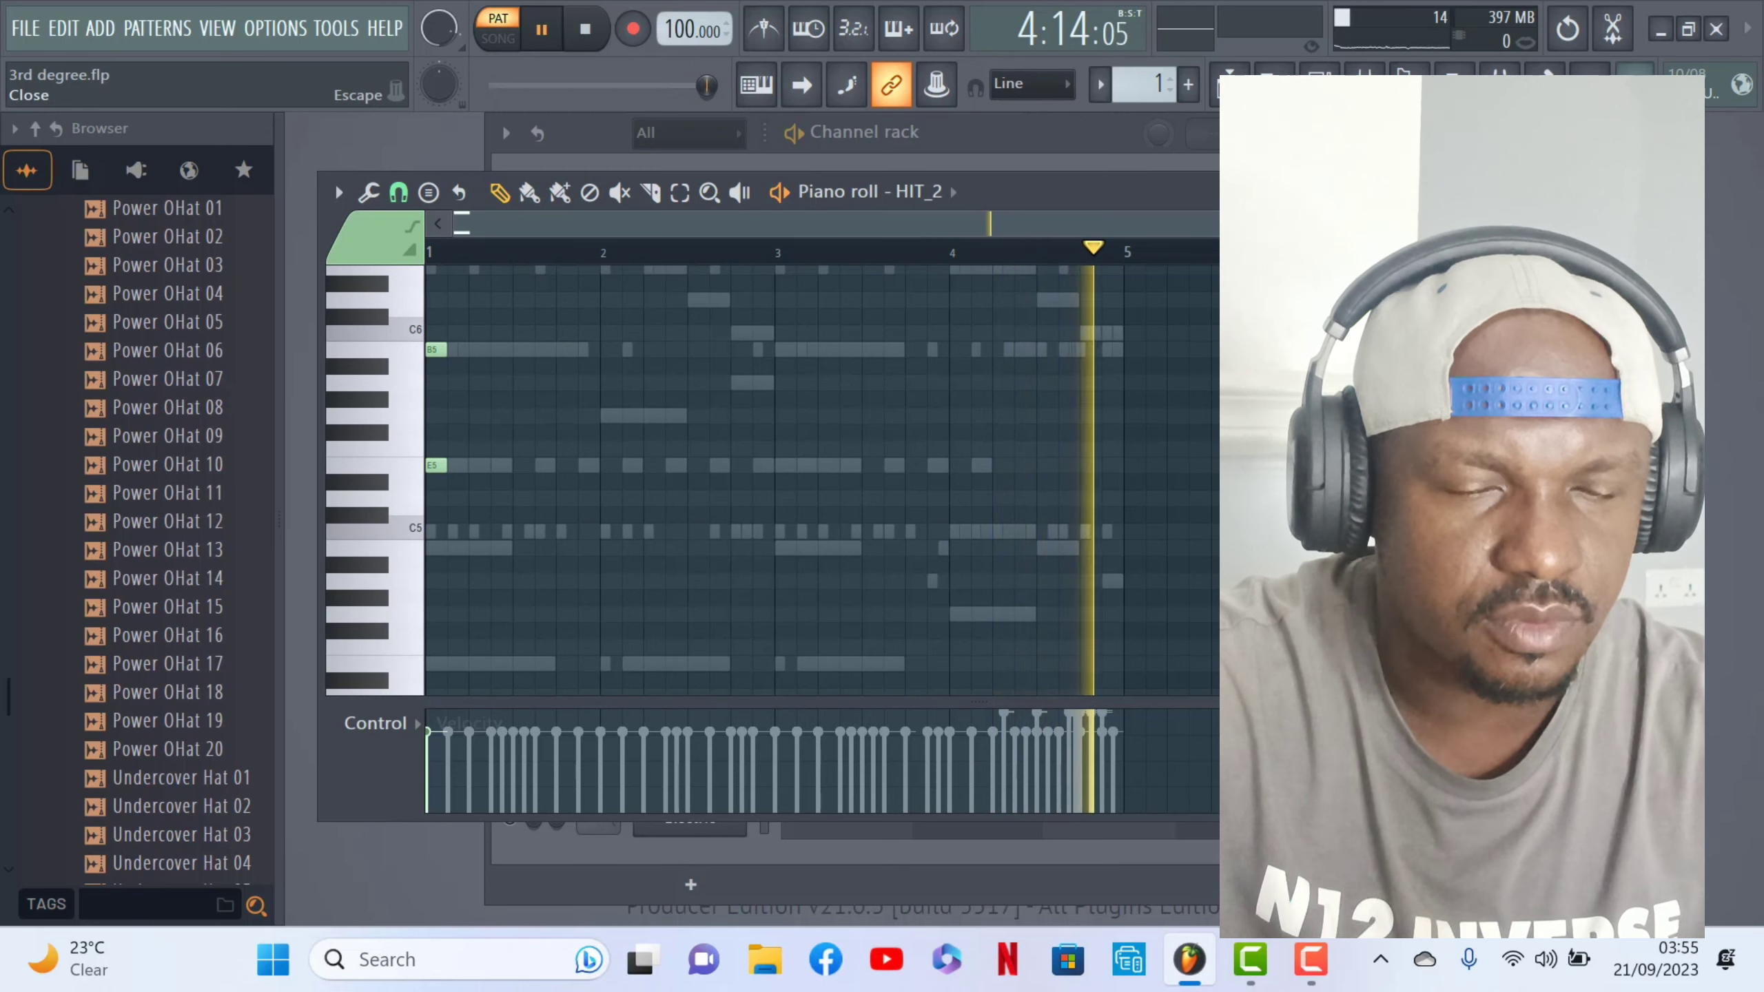
click(335, 182)
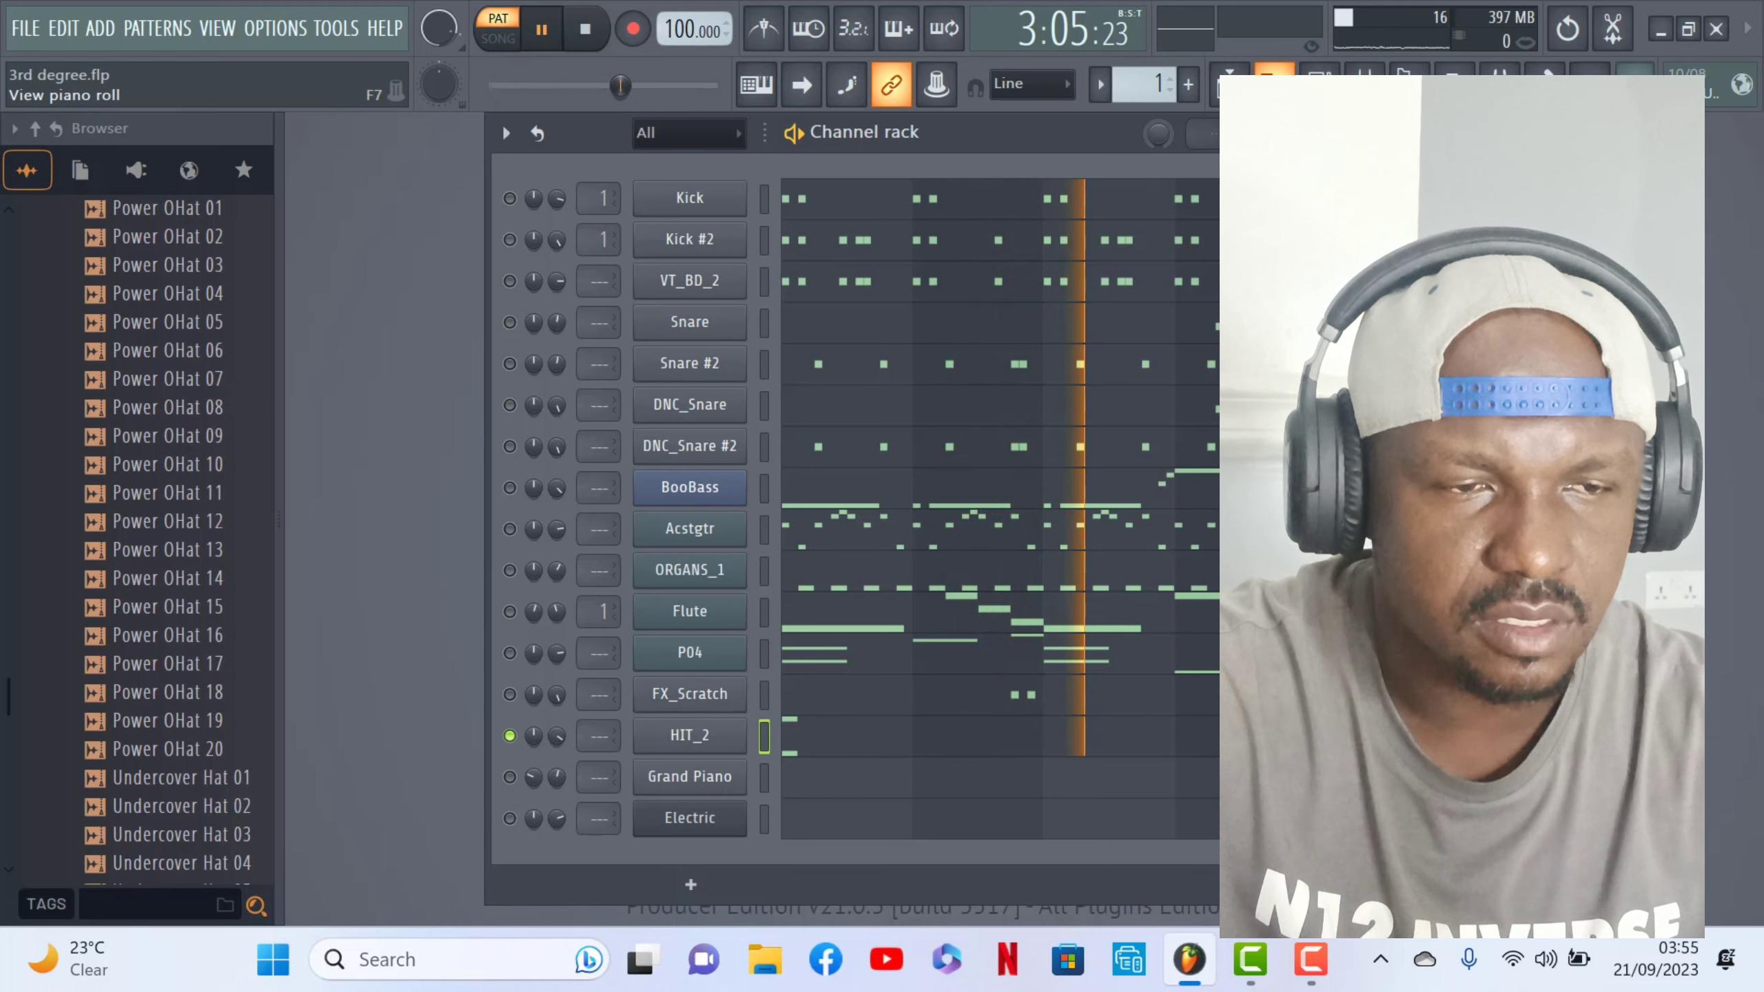
click(1267, 70)
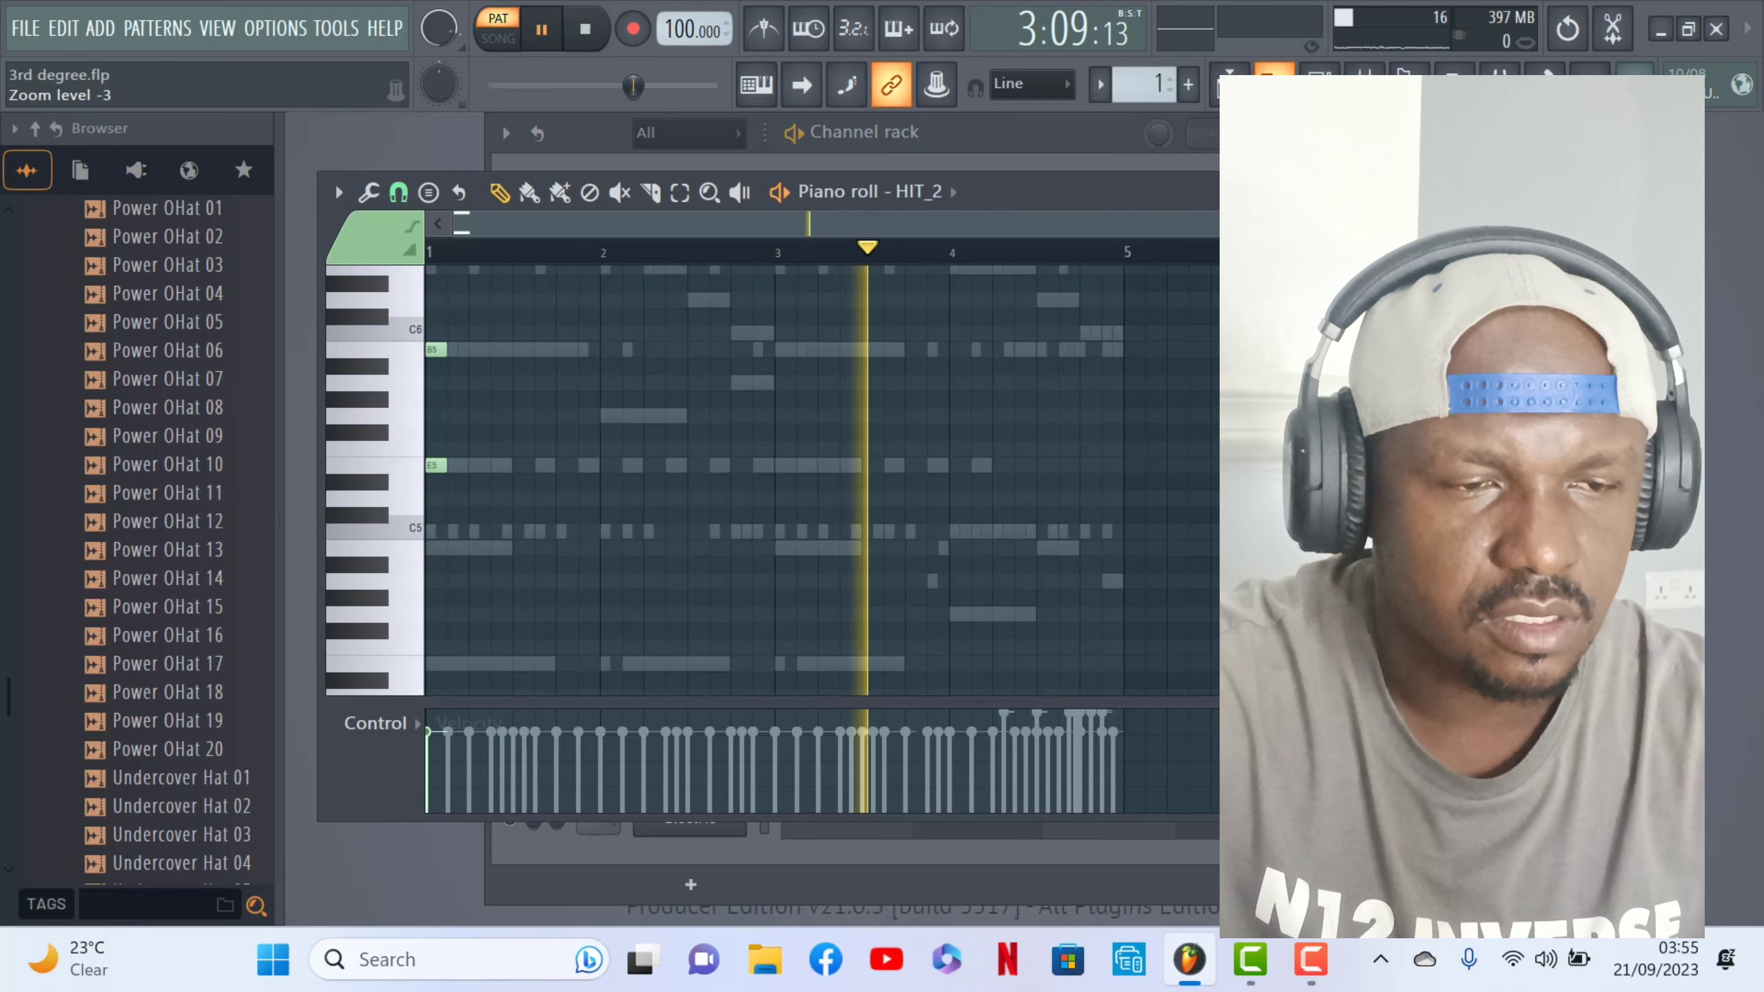
- Open the playlist and zoom out horizontally to view the pattern arrangement across the tracks
click(1229, 82)
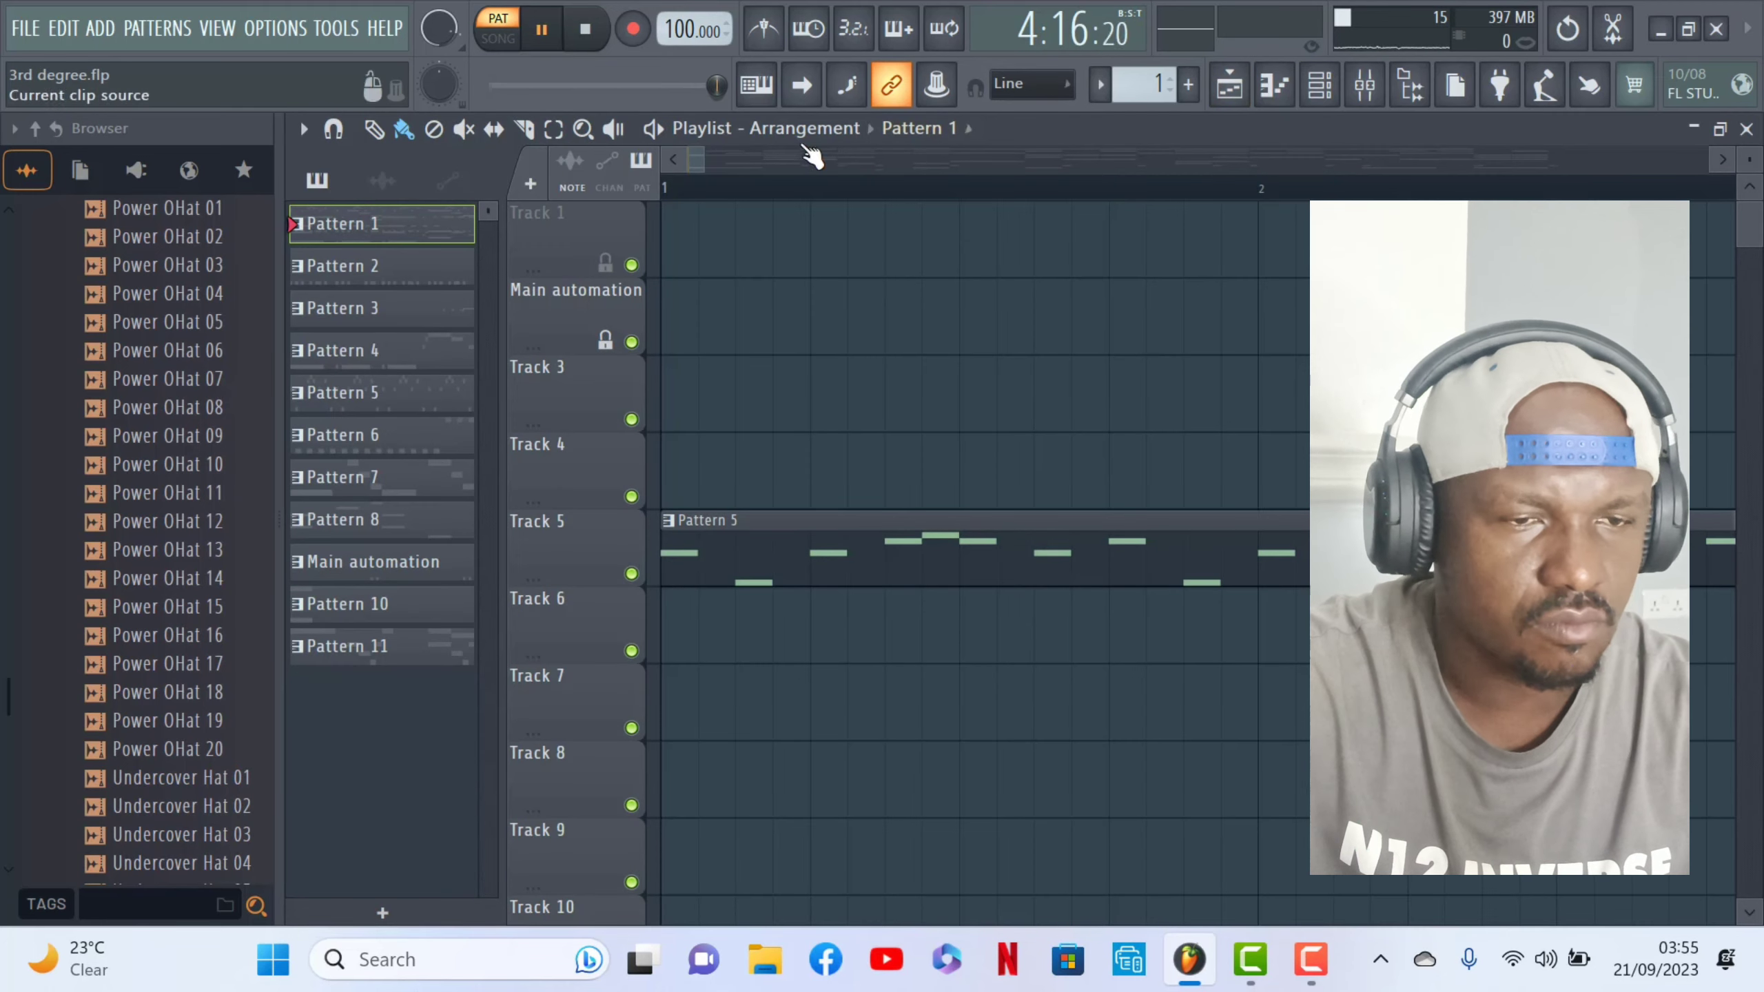
drag(703, 160, 1197, 160)
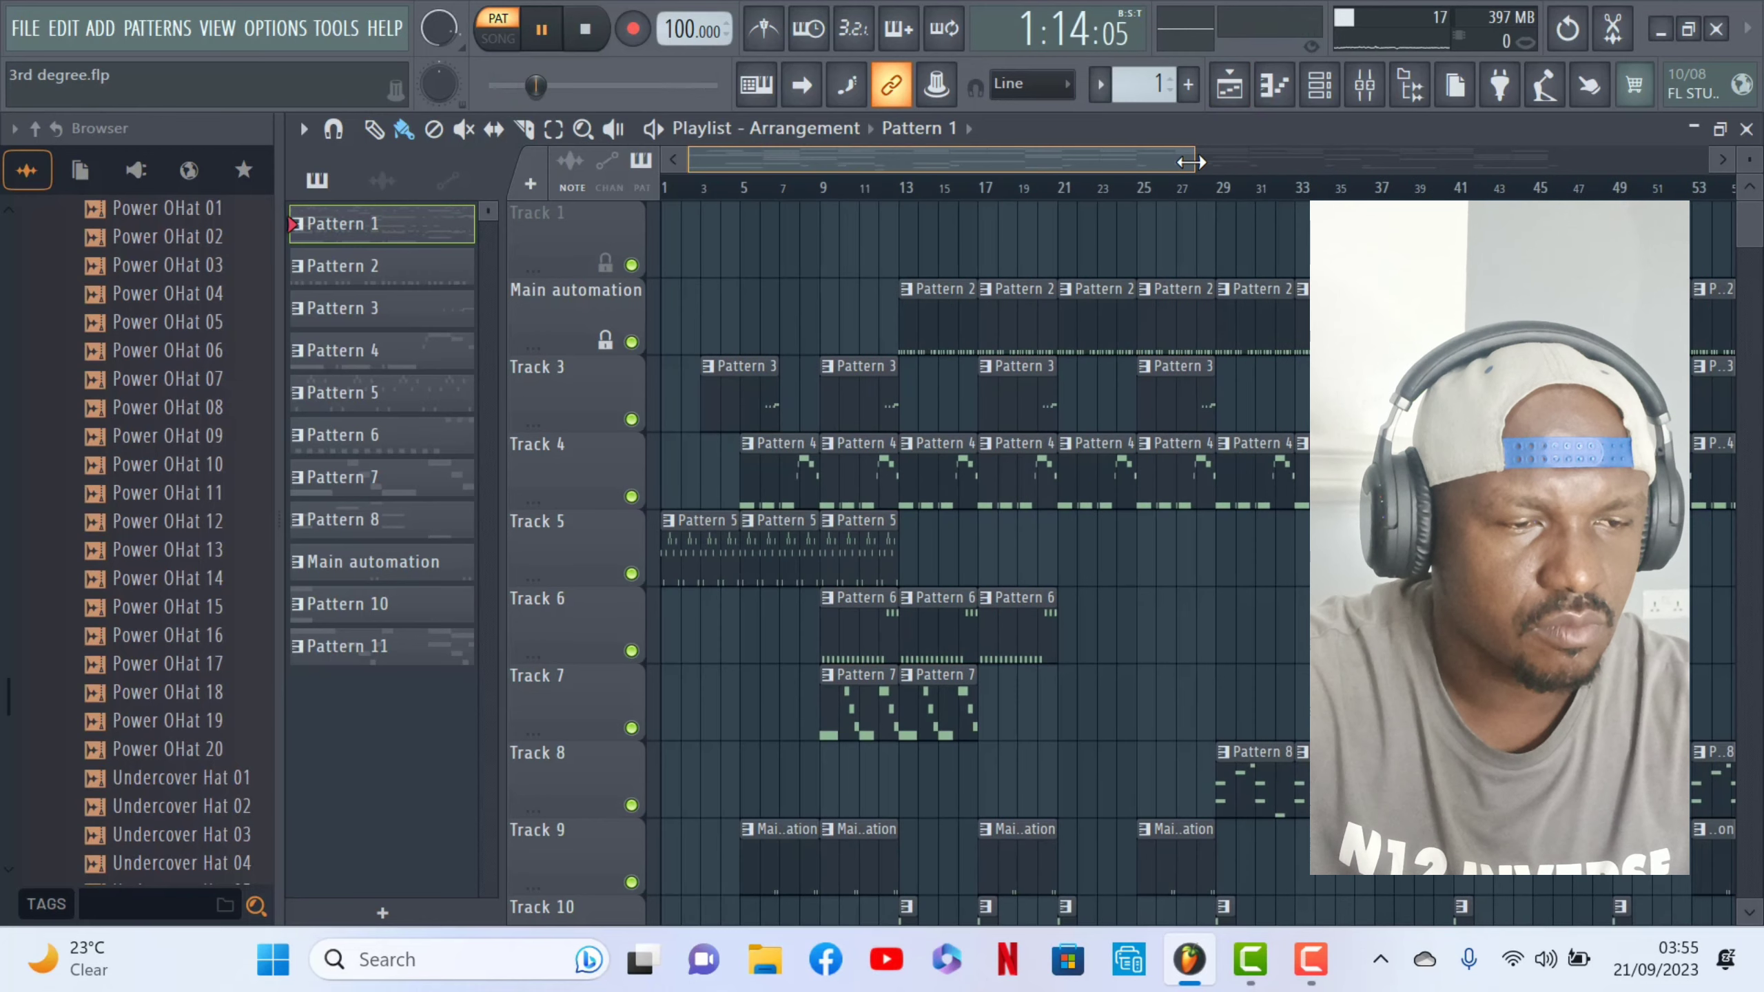
scroll(1417, 549, down, 4)
scroll(1417, 549, up, 1)
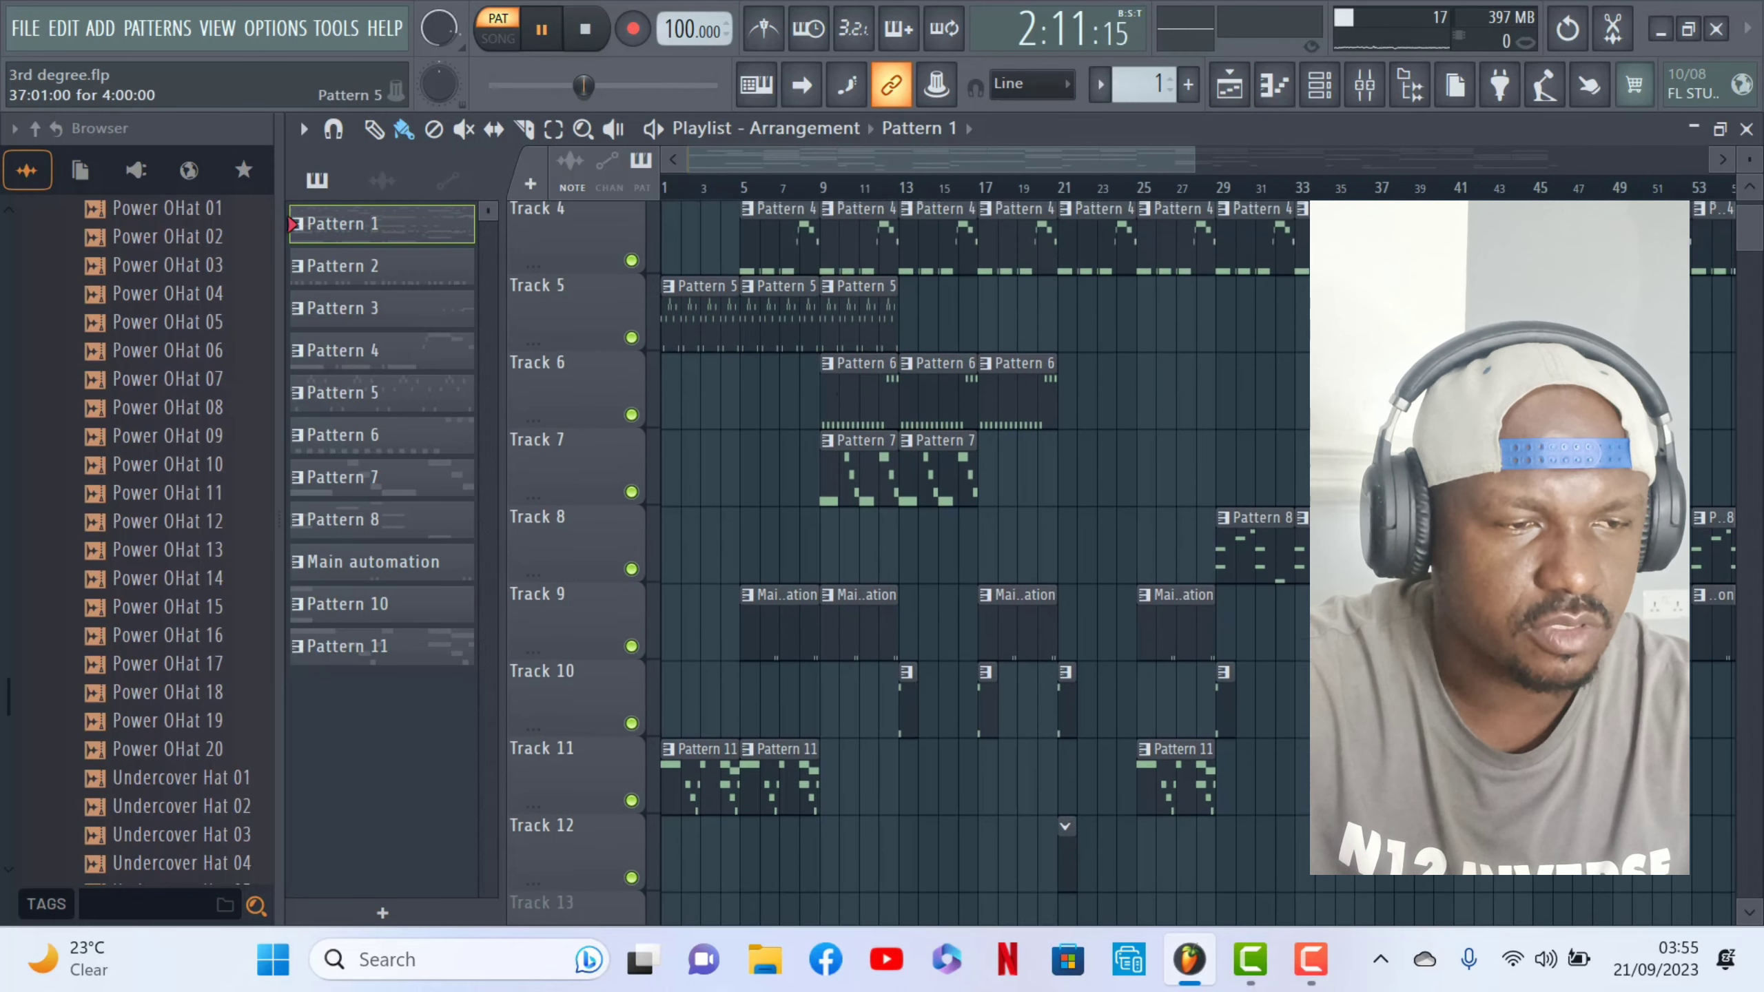
drag(1196, 161, 1615, 149)
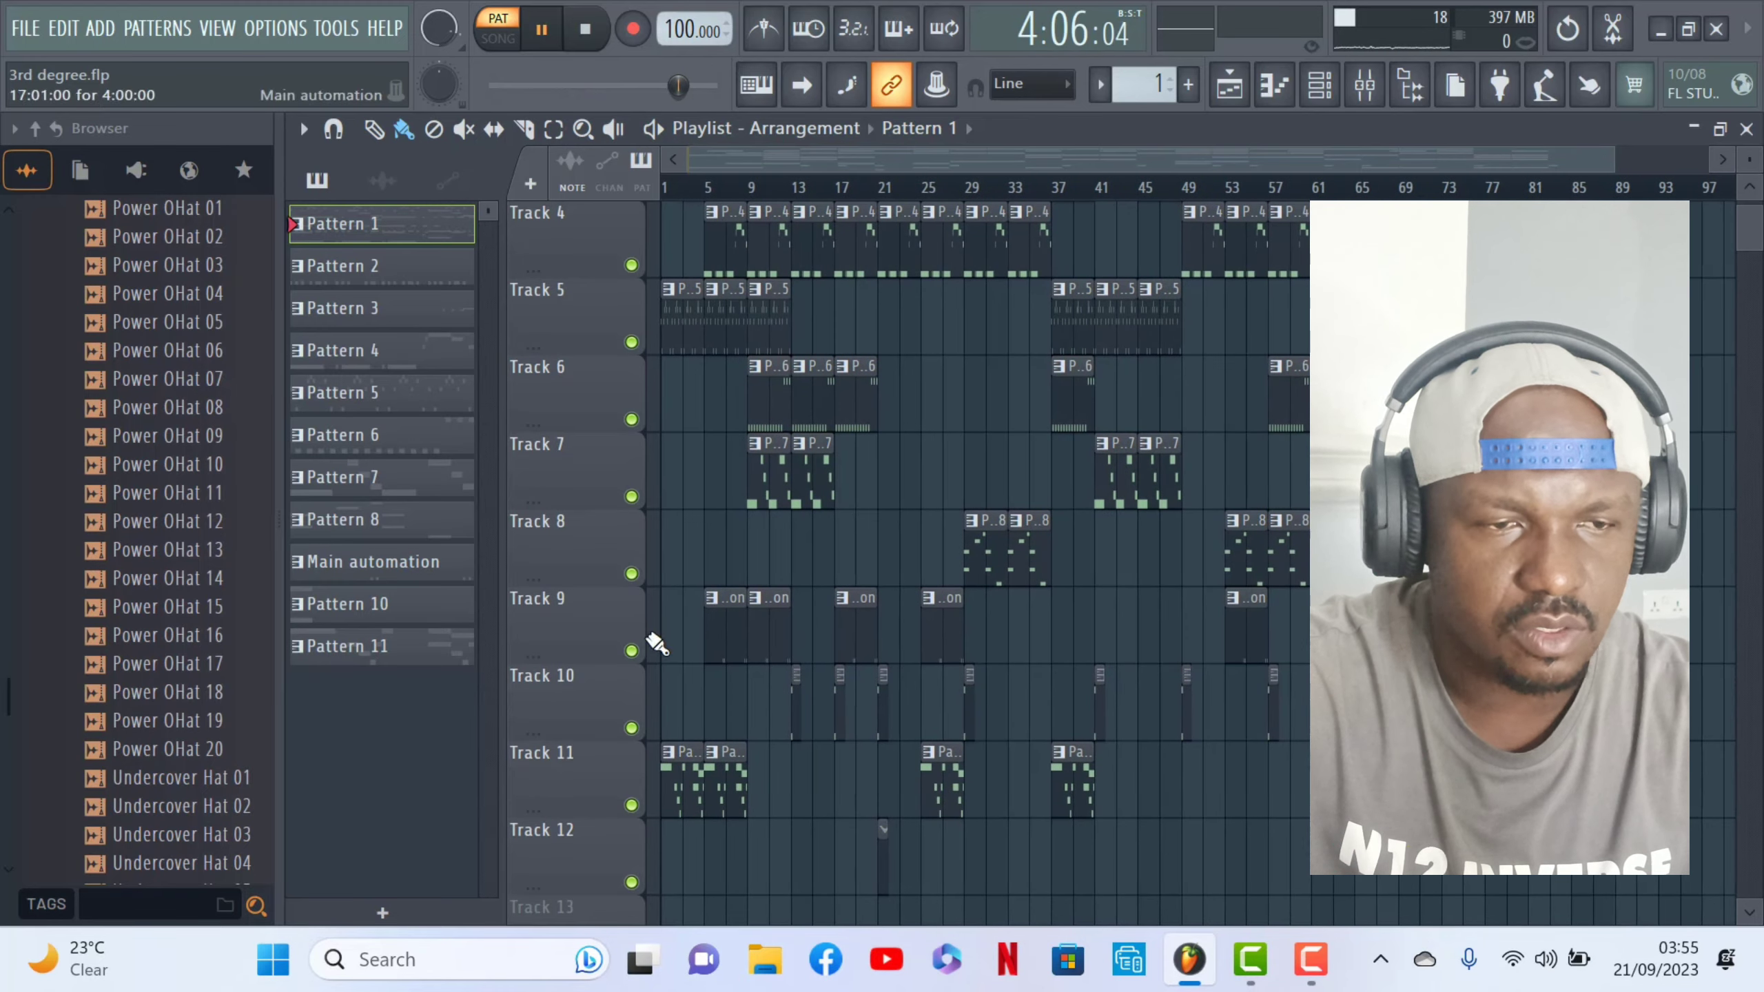
- Stop playback, switch to song mode, and turn off HIT_2's solo in the channel rack so all channels are active
click(540, 33)
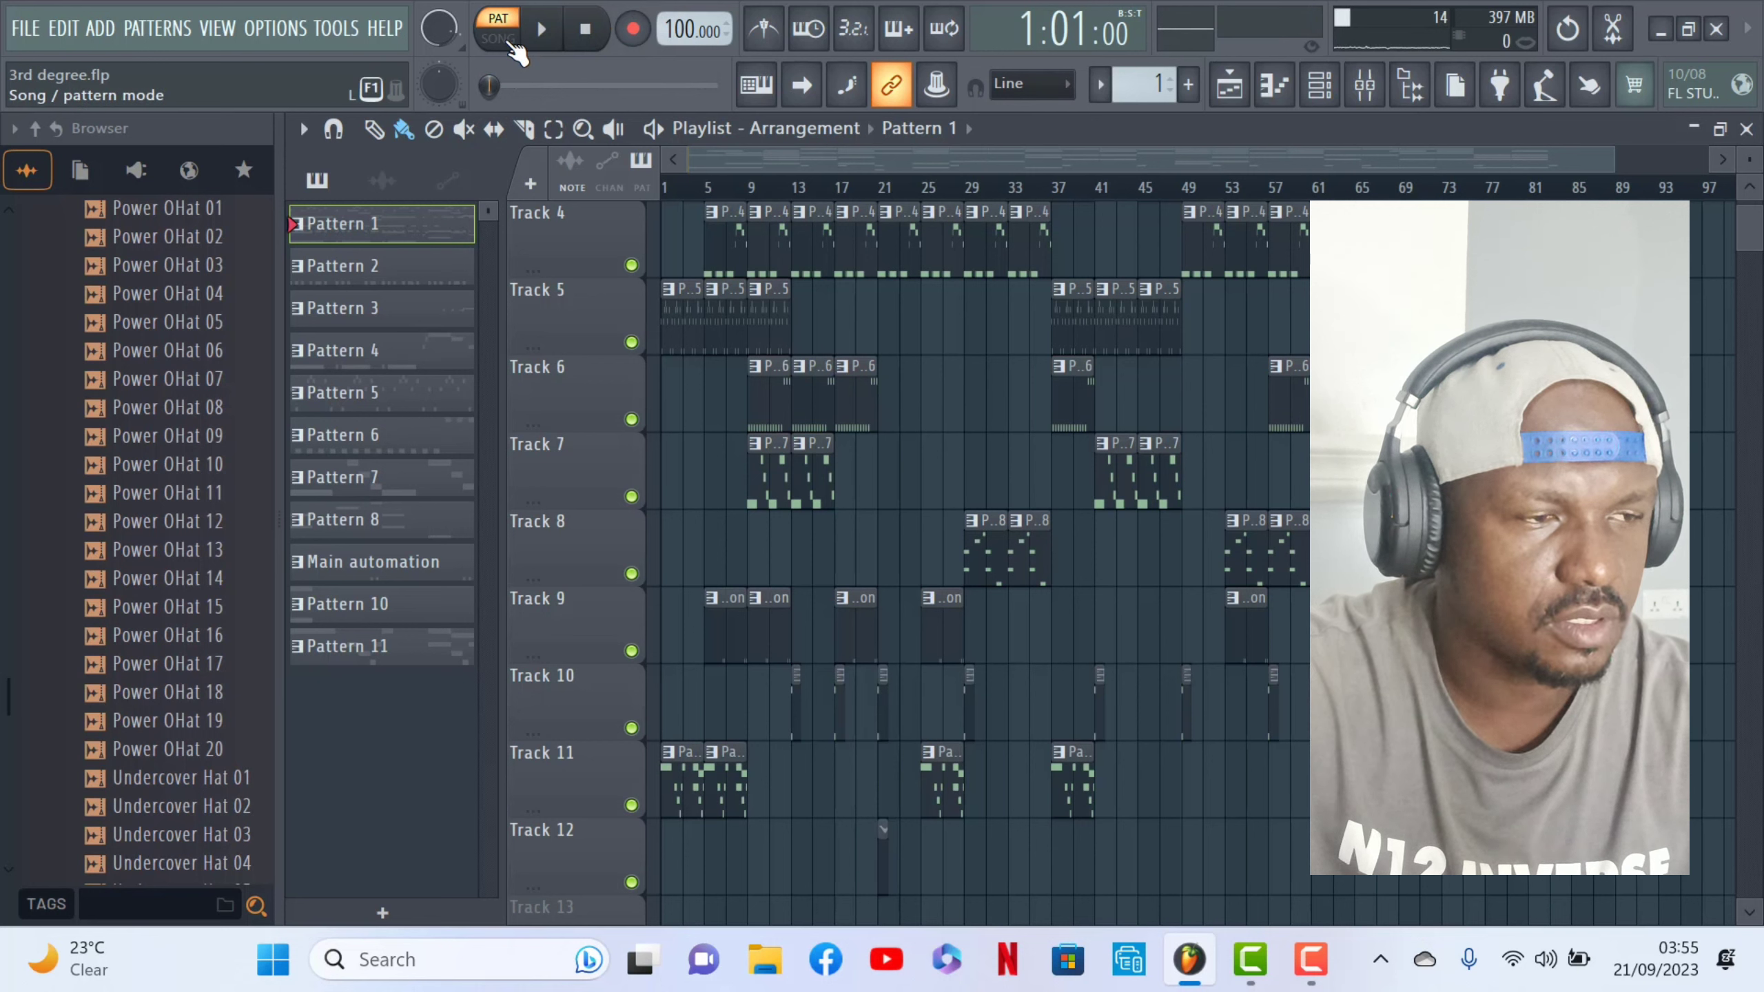
click(511, 43)
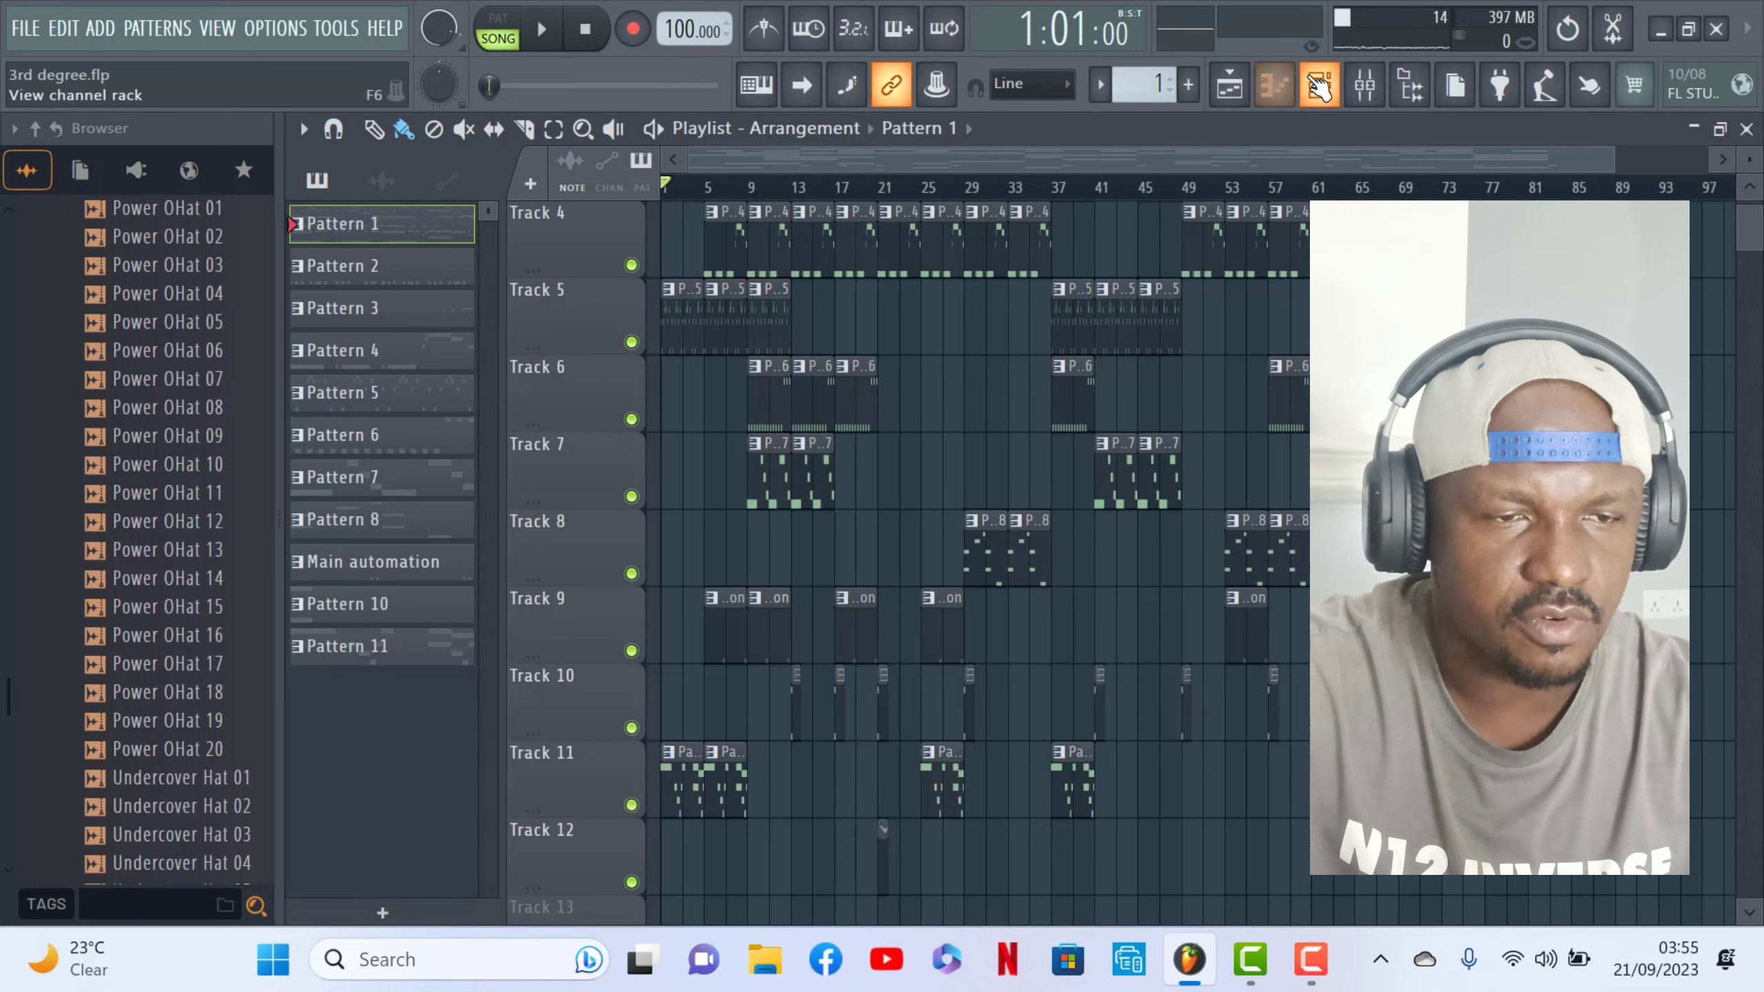
click(1318, 83)
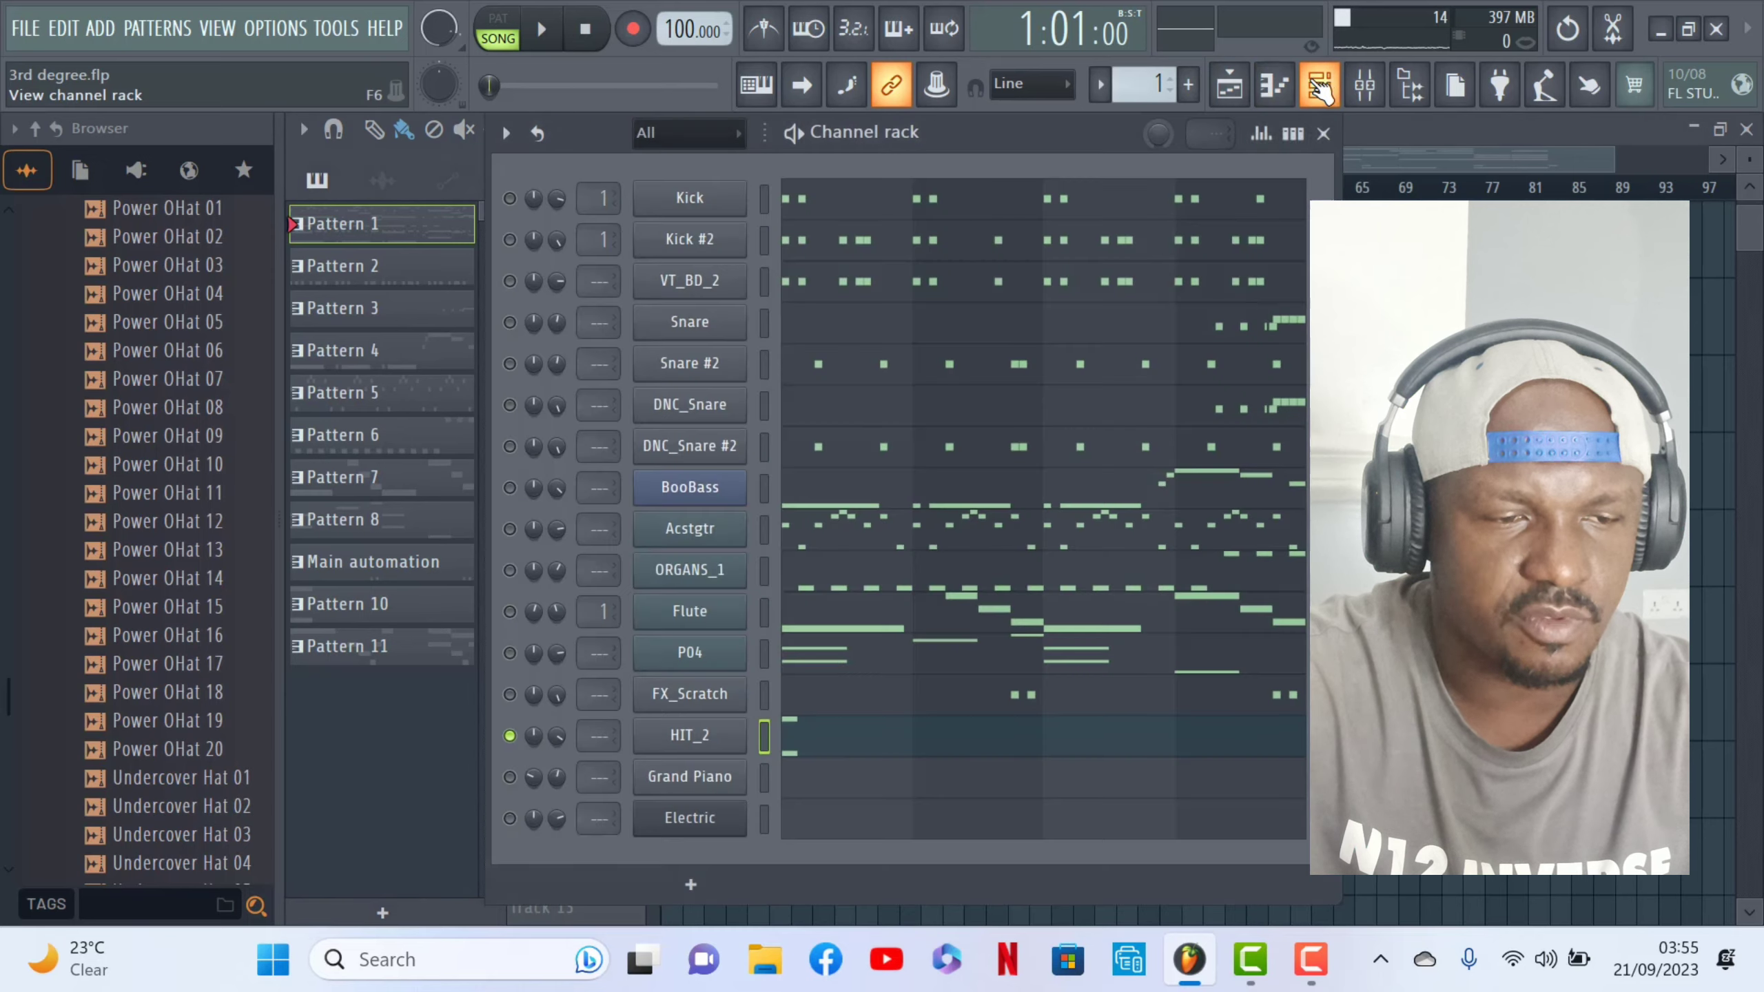
right_click(514, 736)
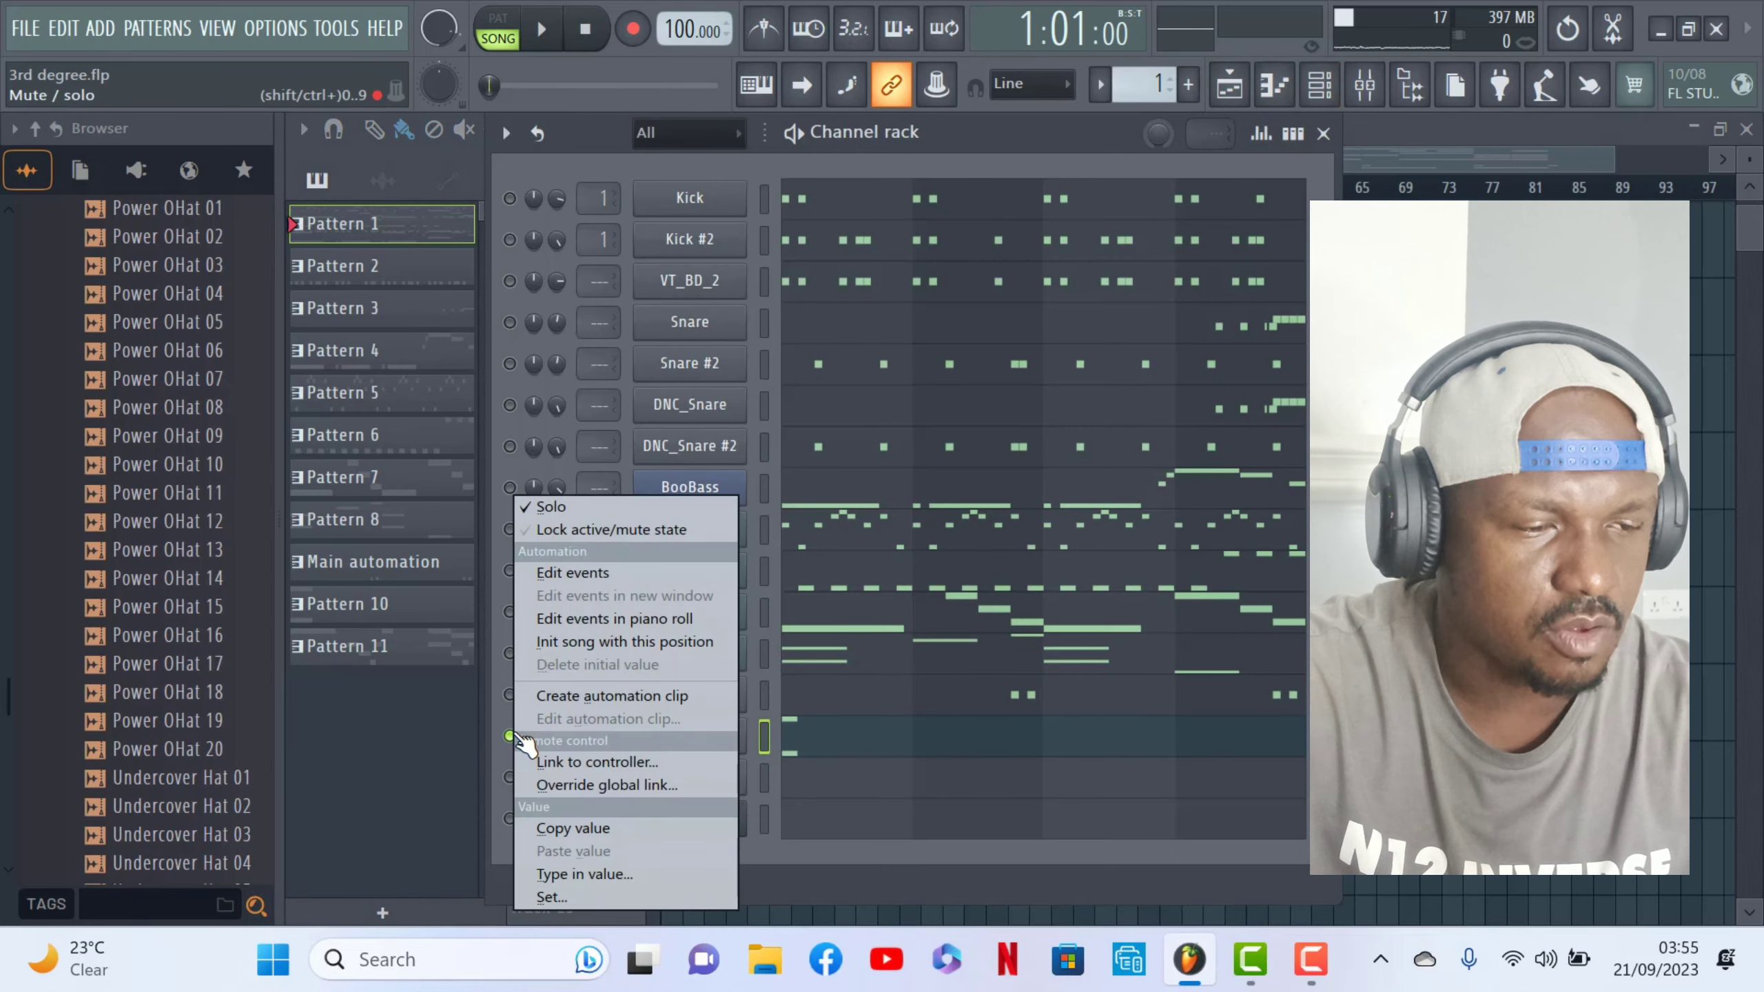
click(601, 510)
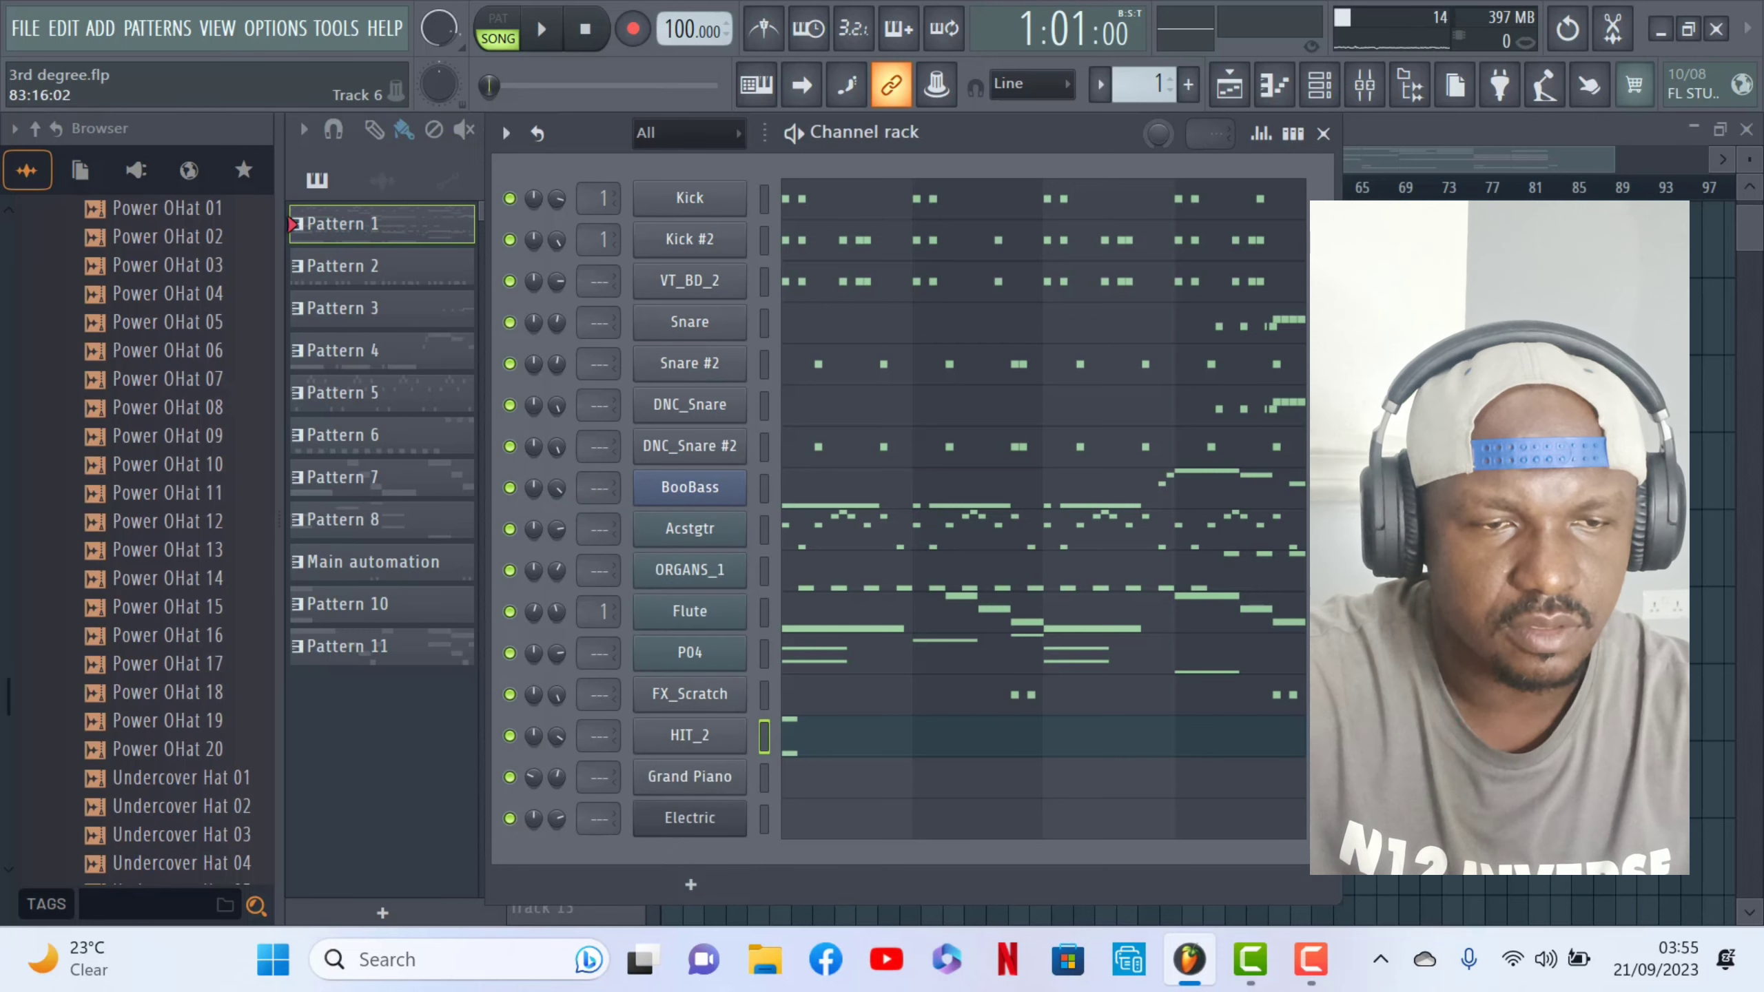
click(1533, 181)
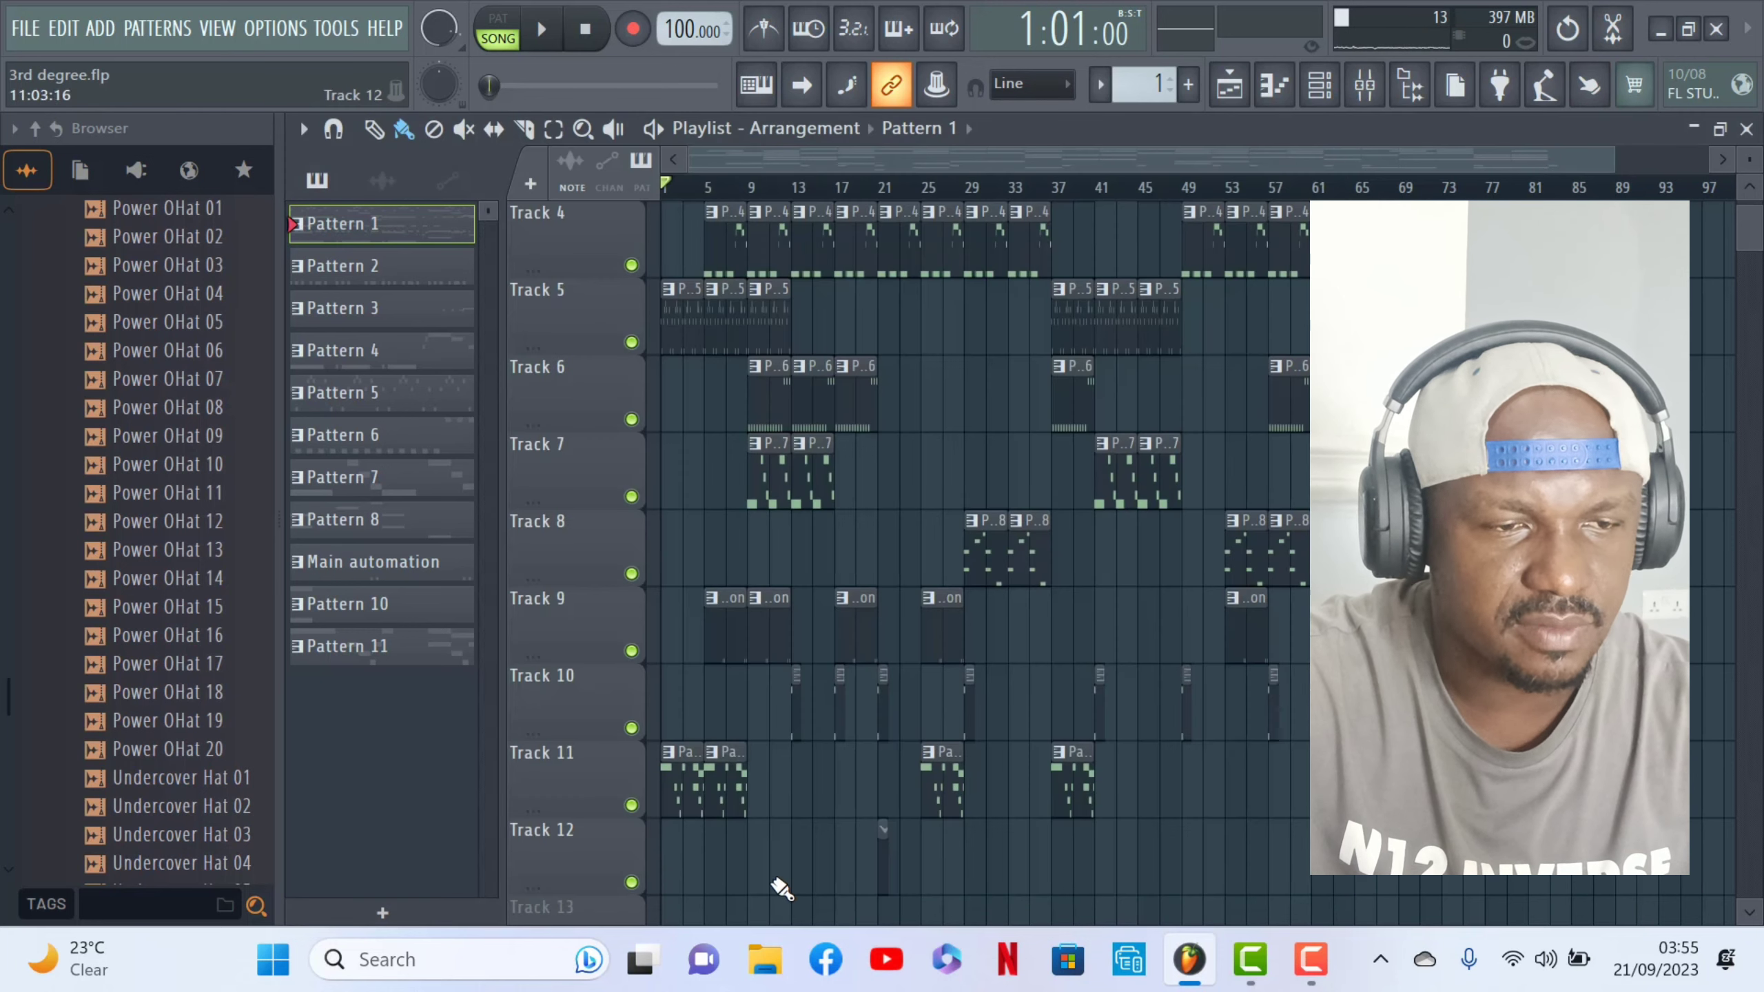
- Enable auto-scrolling to the time markers and look over the playlist's tracks
scroll(792, 872, down, 2)
scroll(903, 823, up, 5)
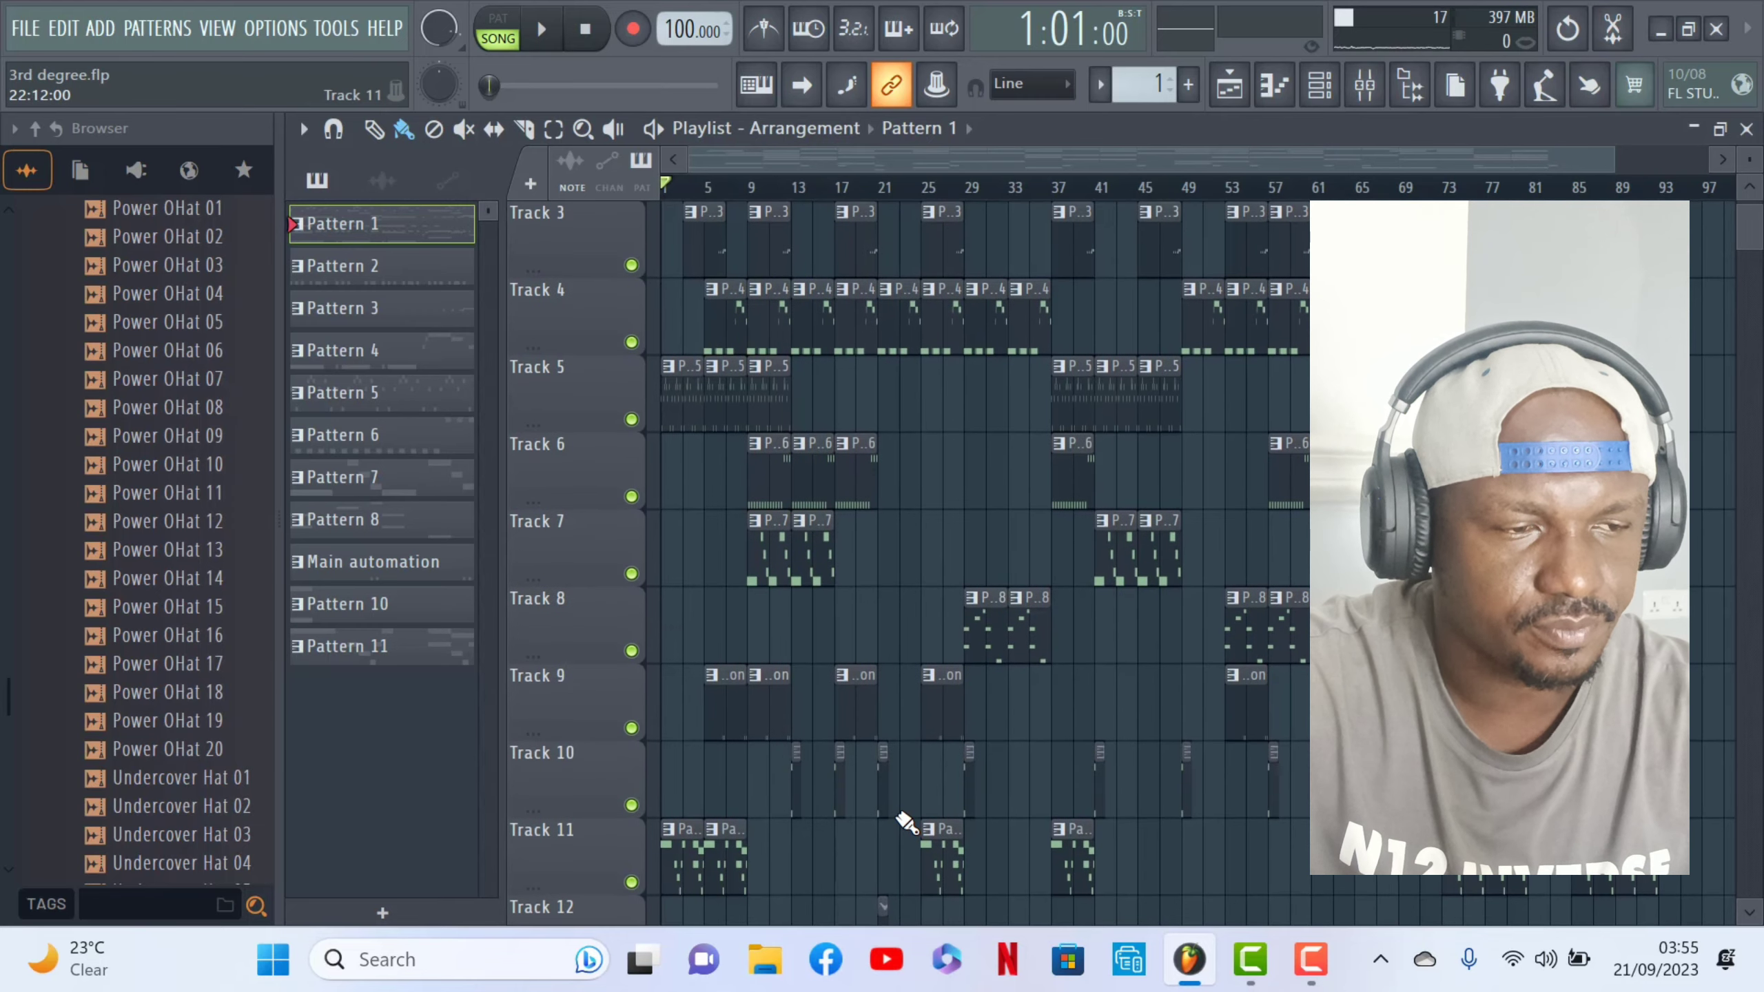
scroll(906, 823, down, 1)
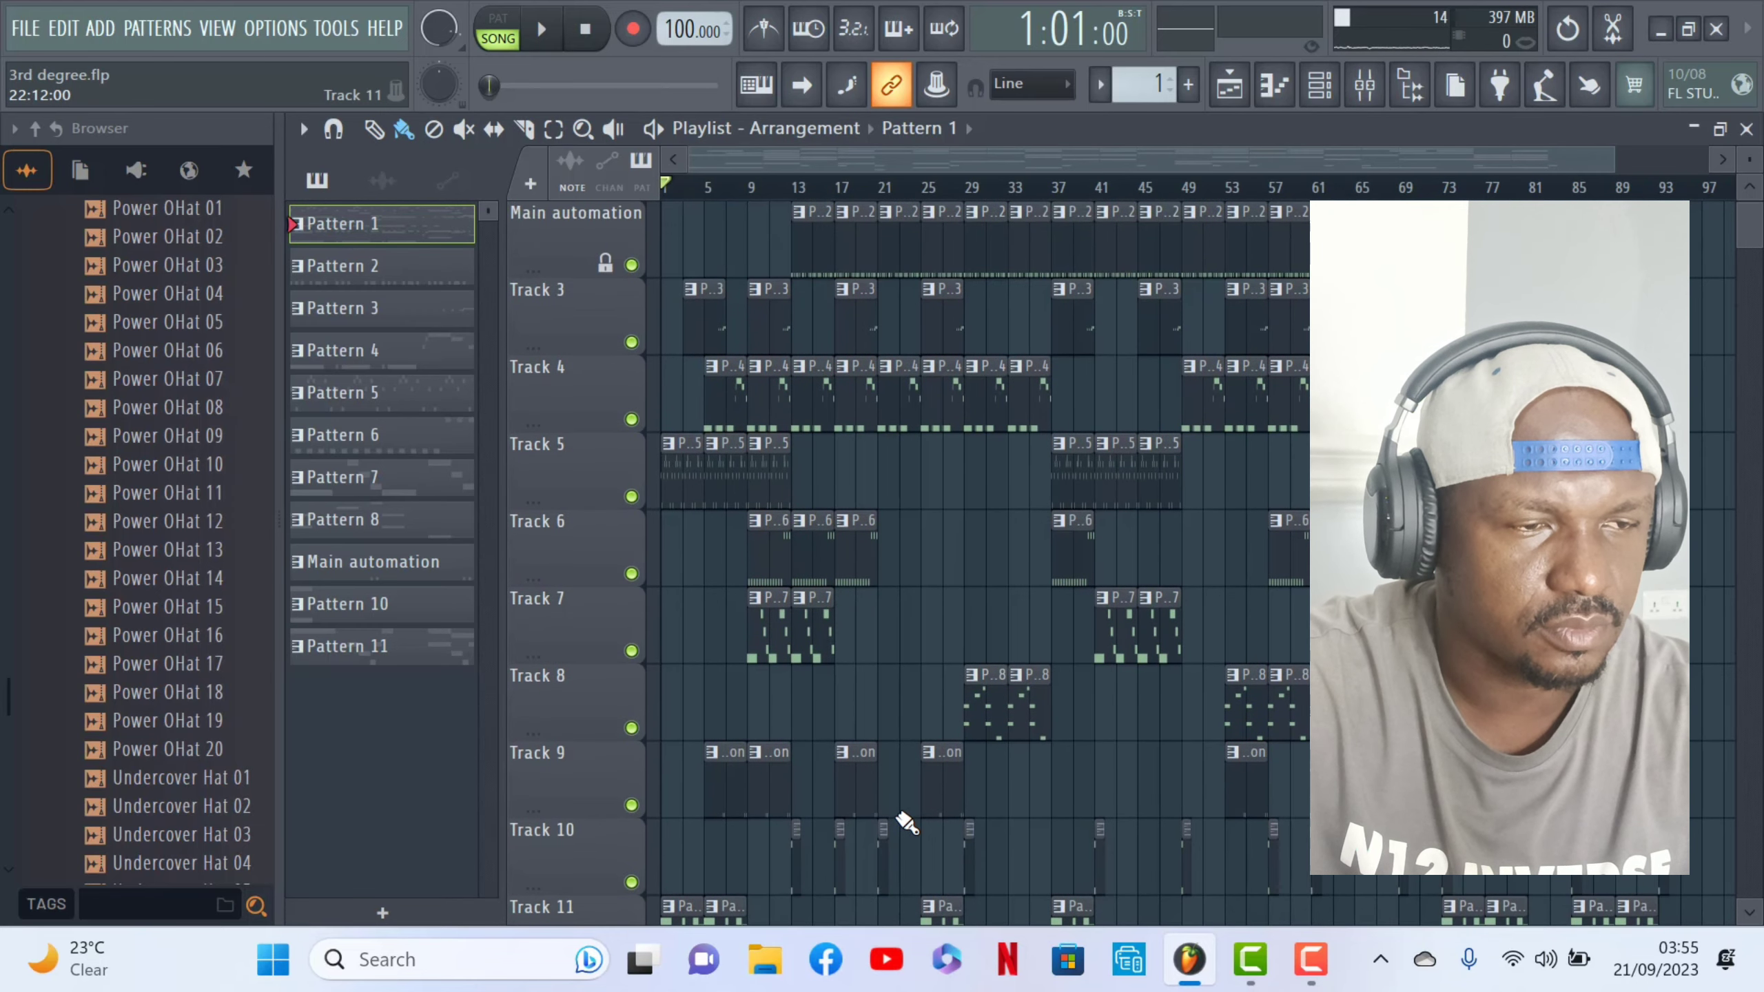
click(819, 89)
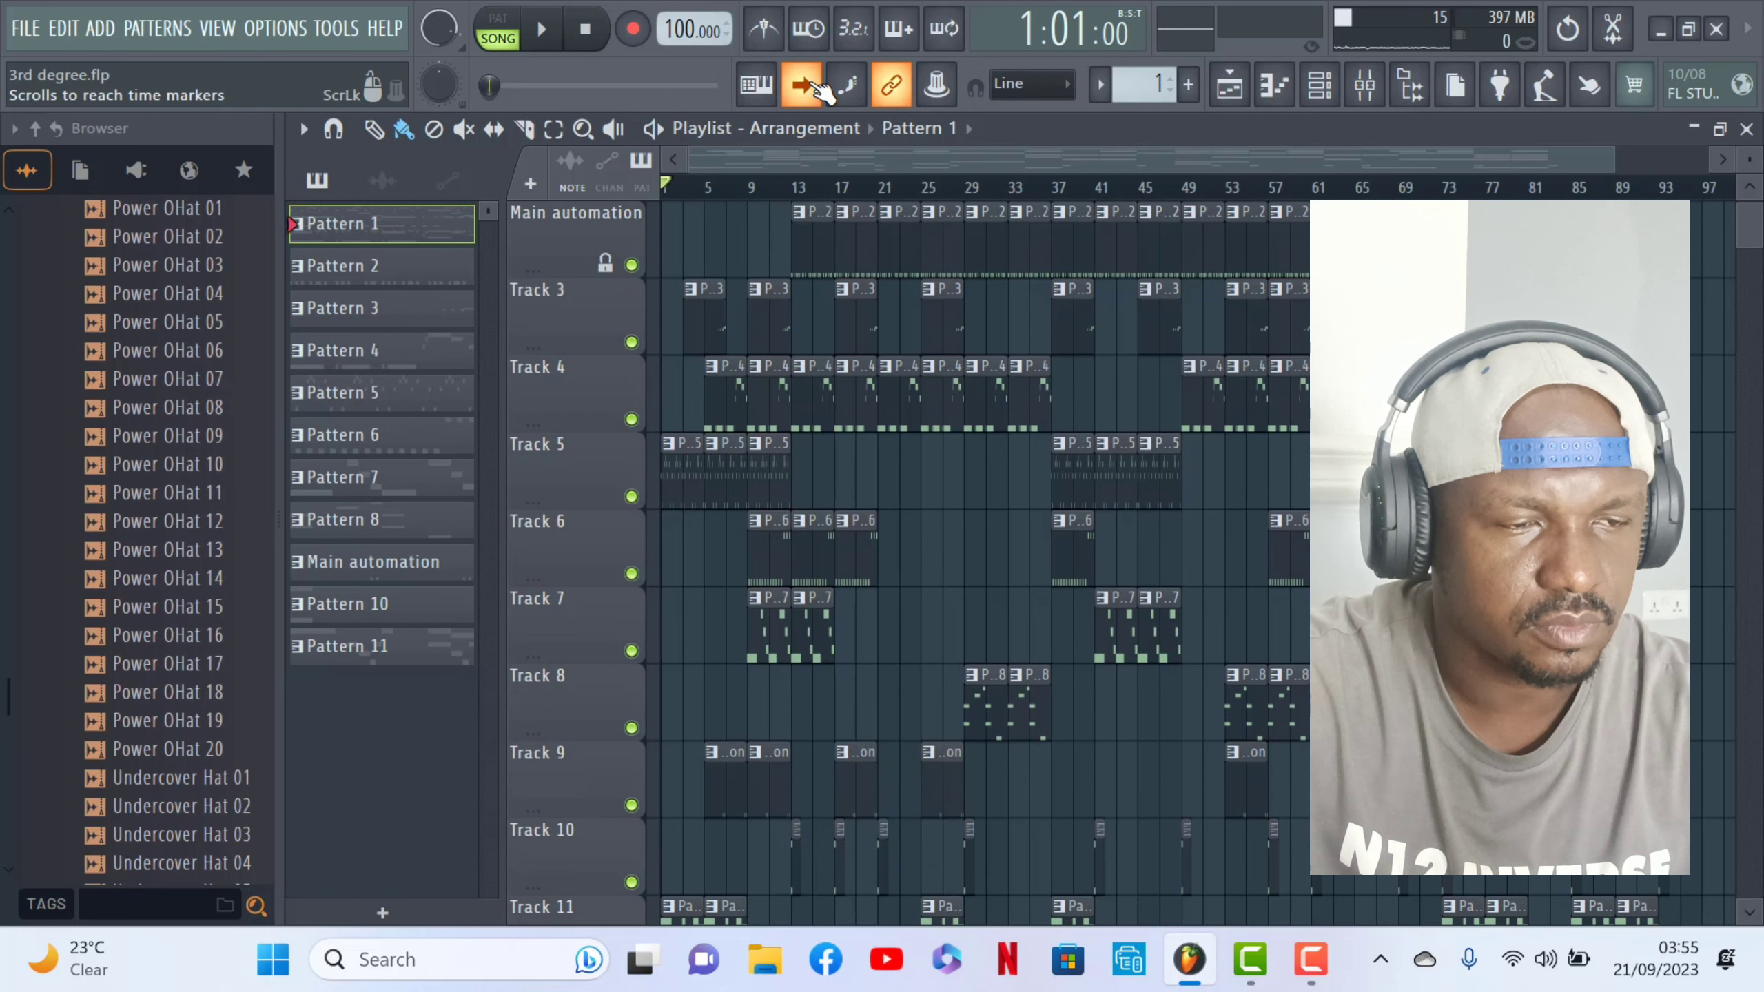
scroll(1103, 552, down, 3)
scroll(1103, 553, up, 1)
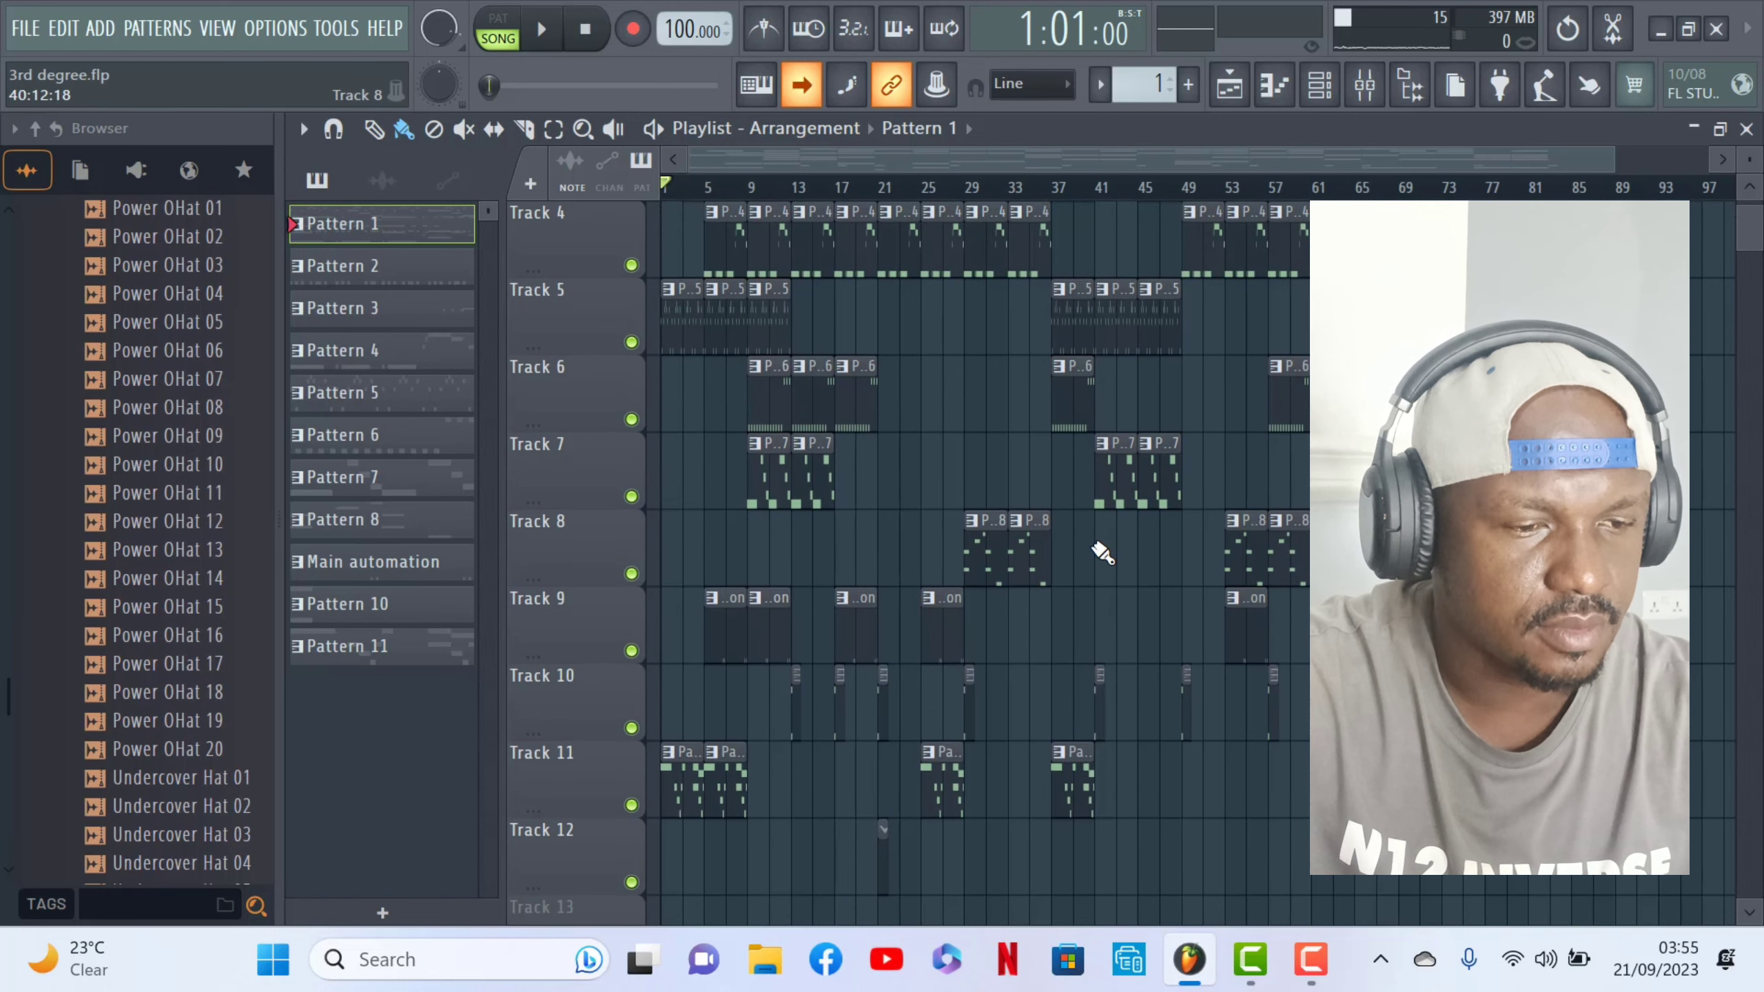
- Play the full song from the beginning and look over the pattern clips across the playlist's tracks
scroll(1103, 553, up, 3)
key(space)
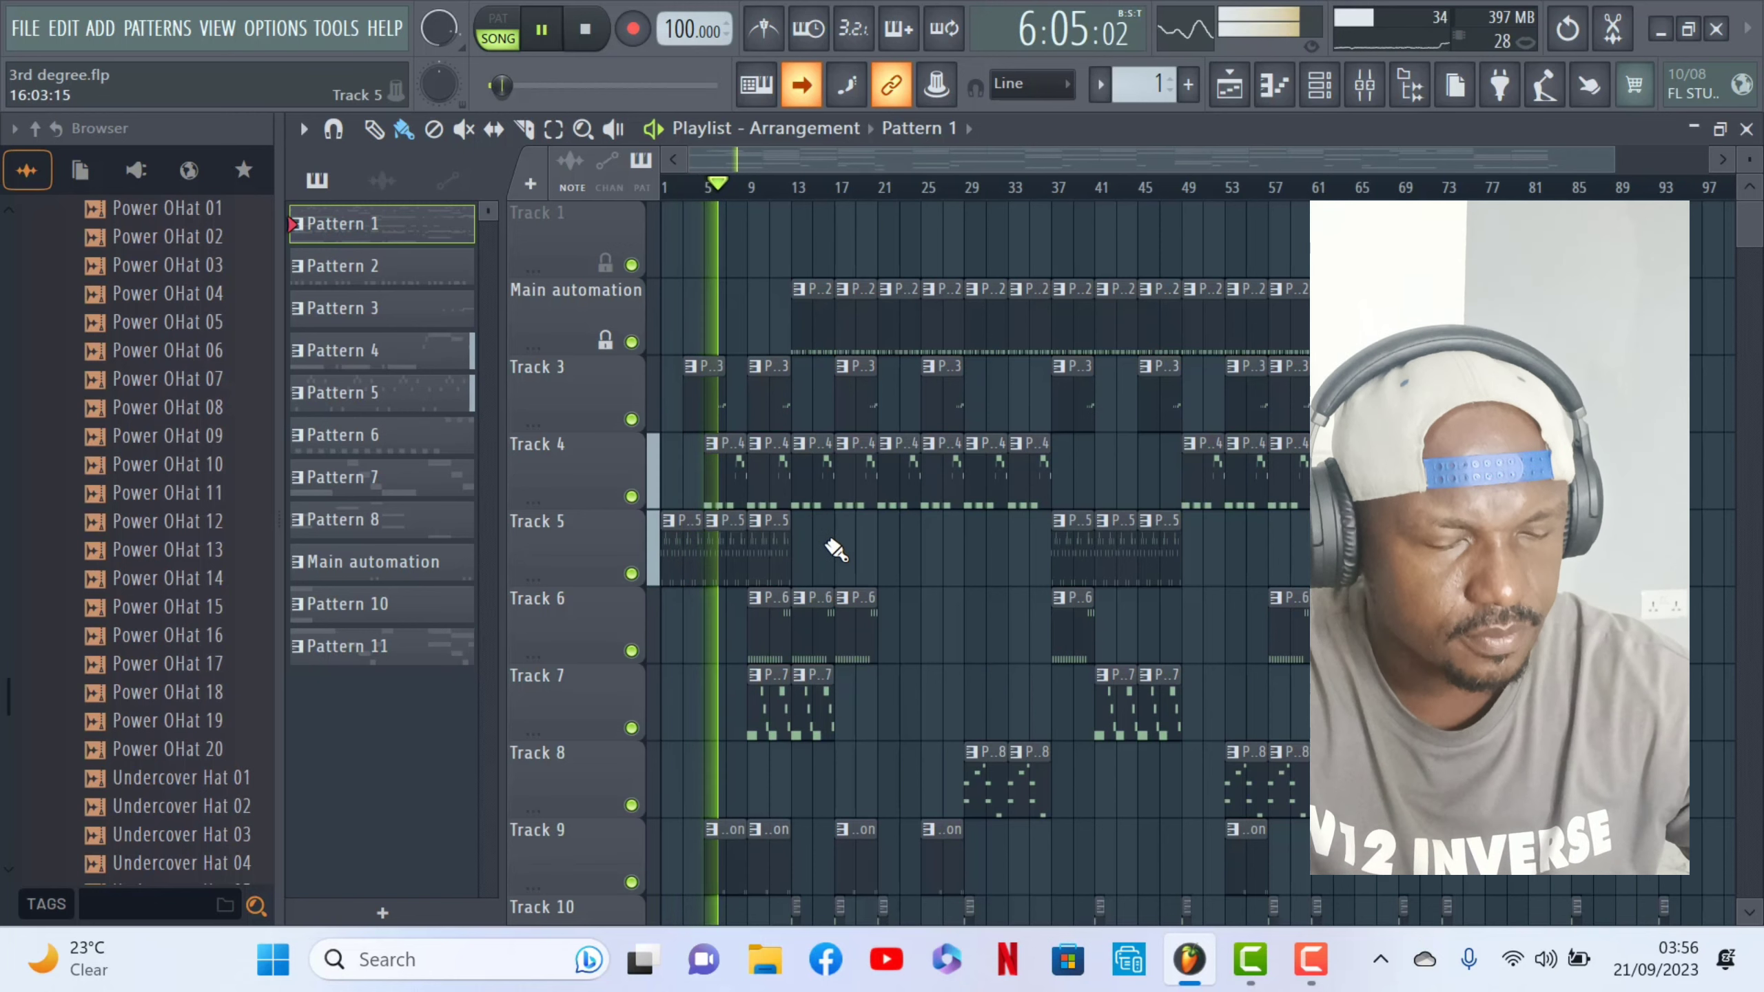
scroll(1274, 550, down, 1)
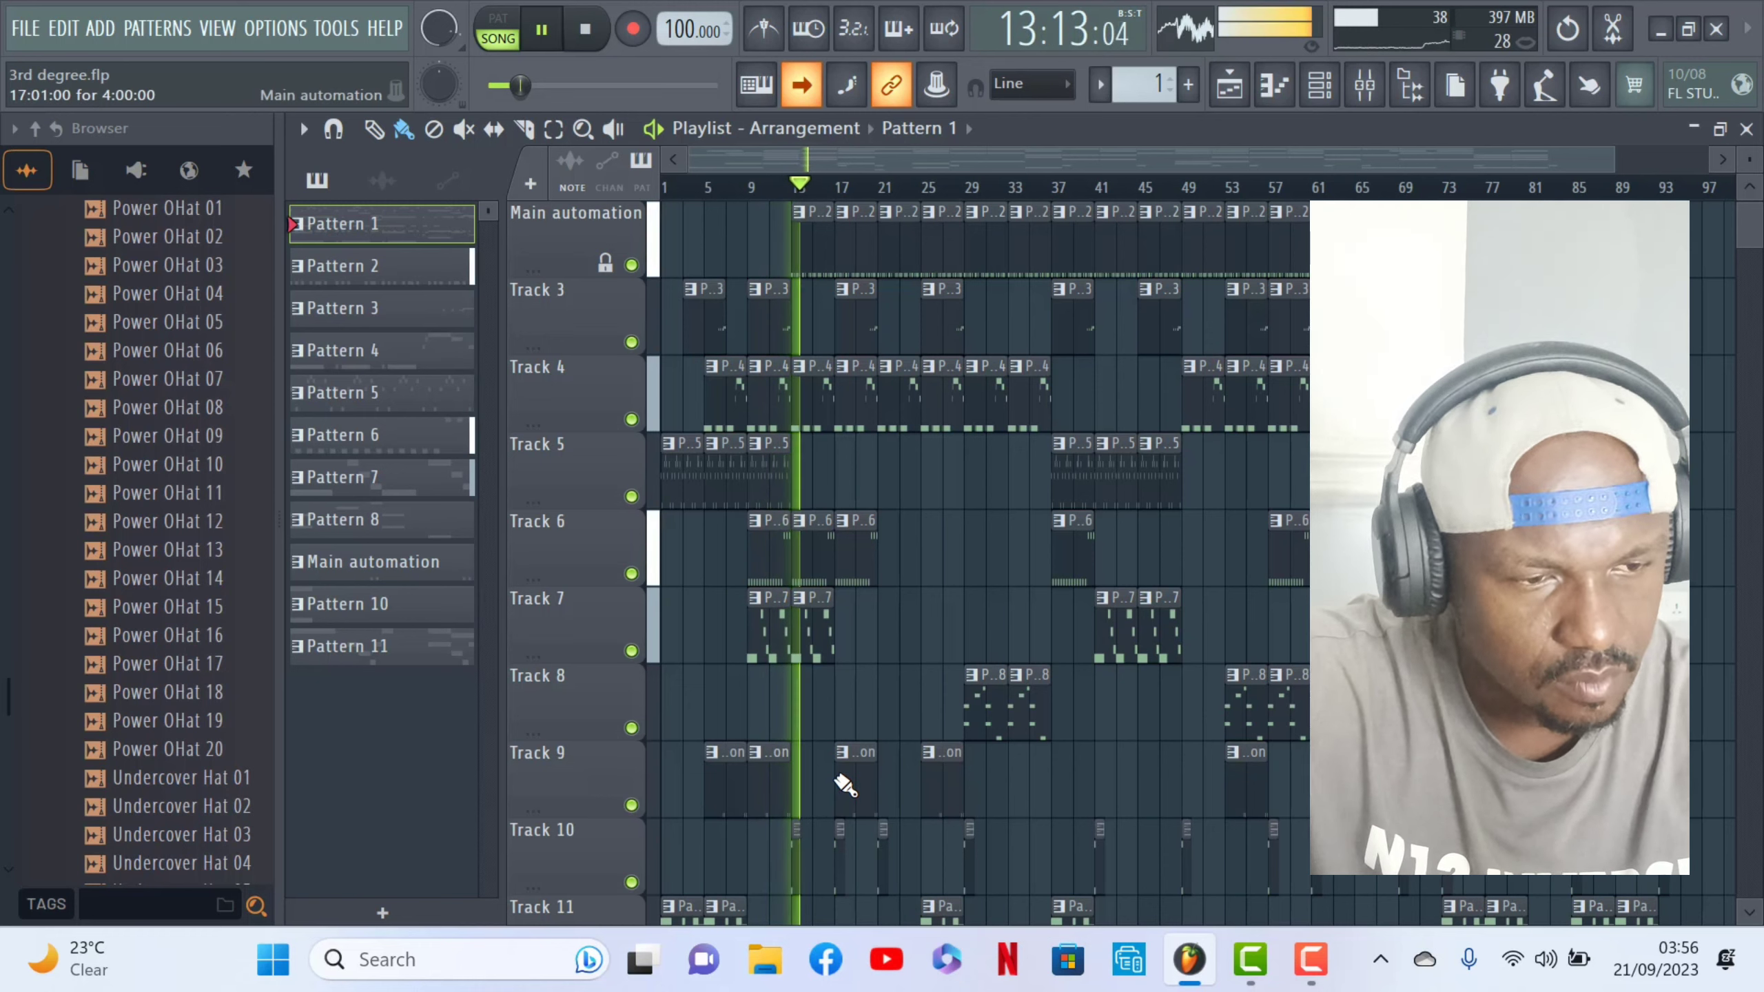
scroll(856, 764, down, 1)
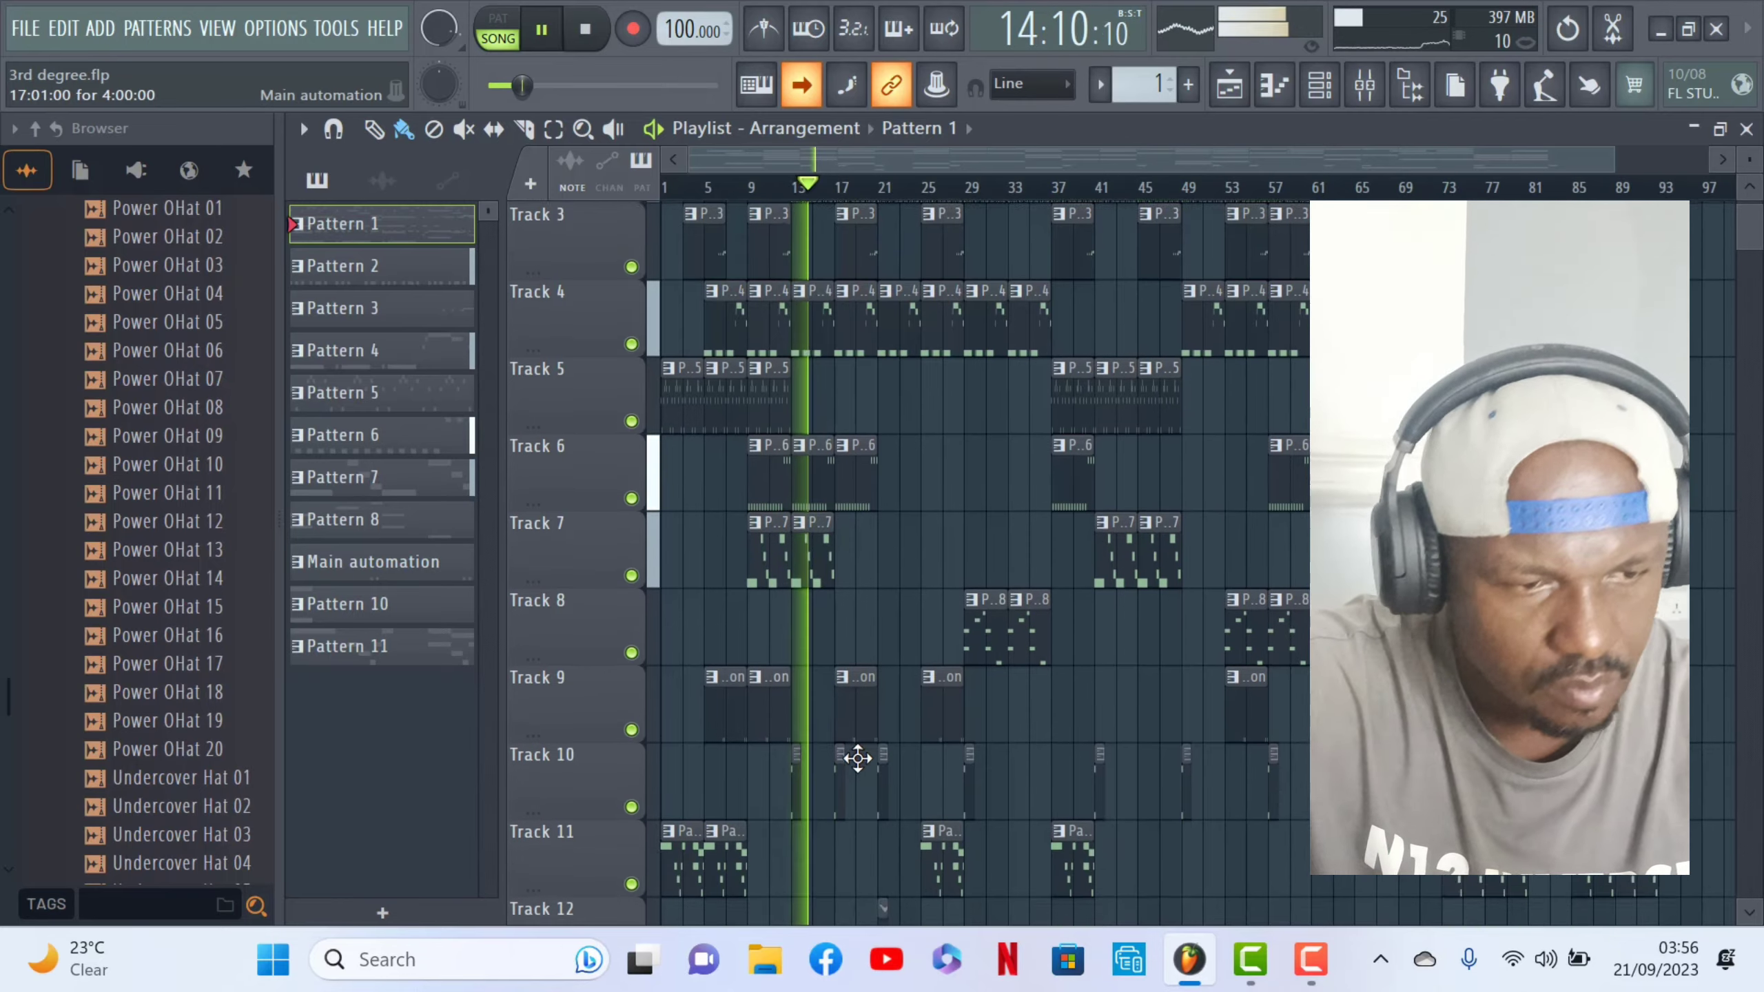
scroll(858, 757, down, 2)
scroll(865, 761, up, 2)
scroll(868, 763, up, 1)
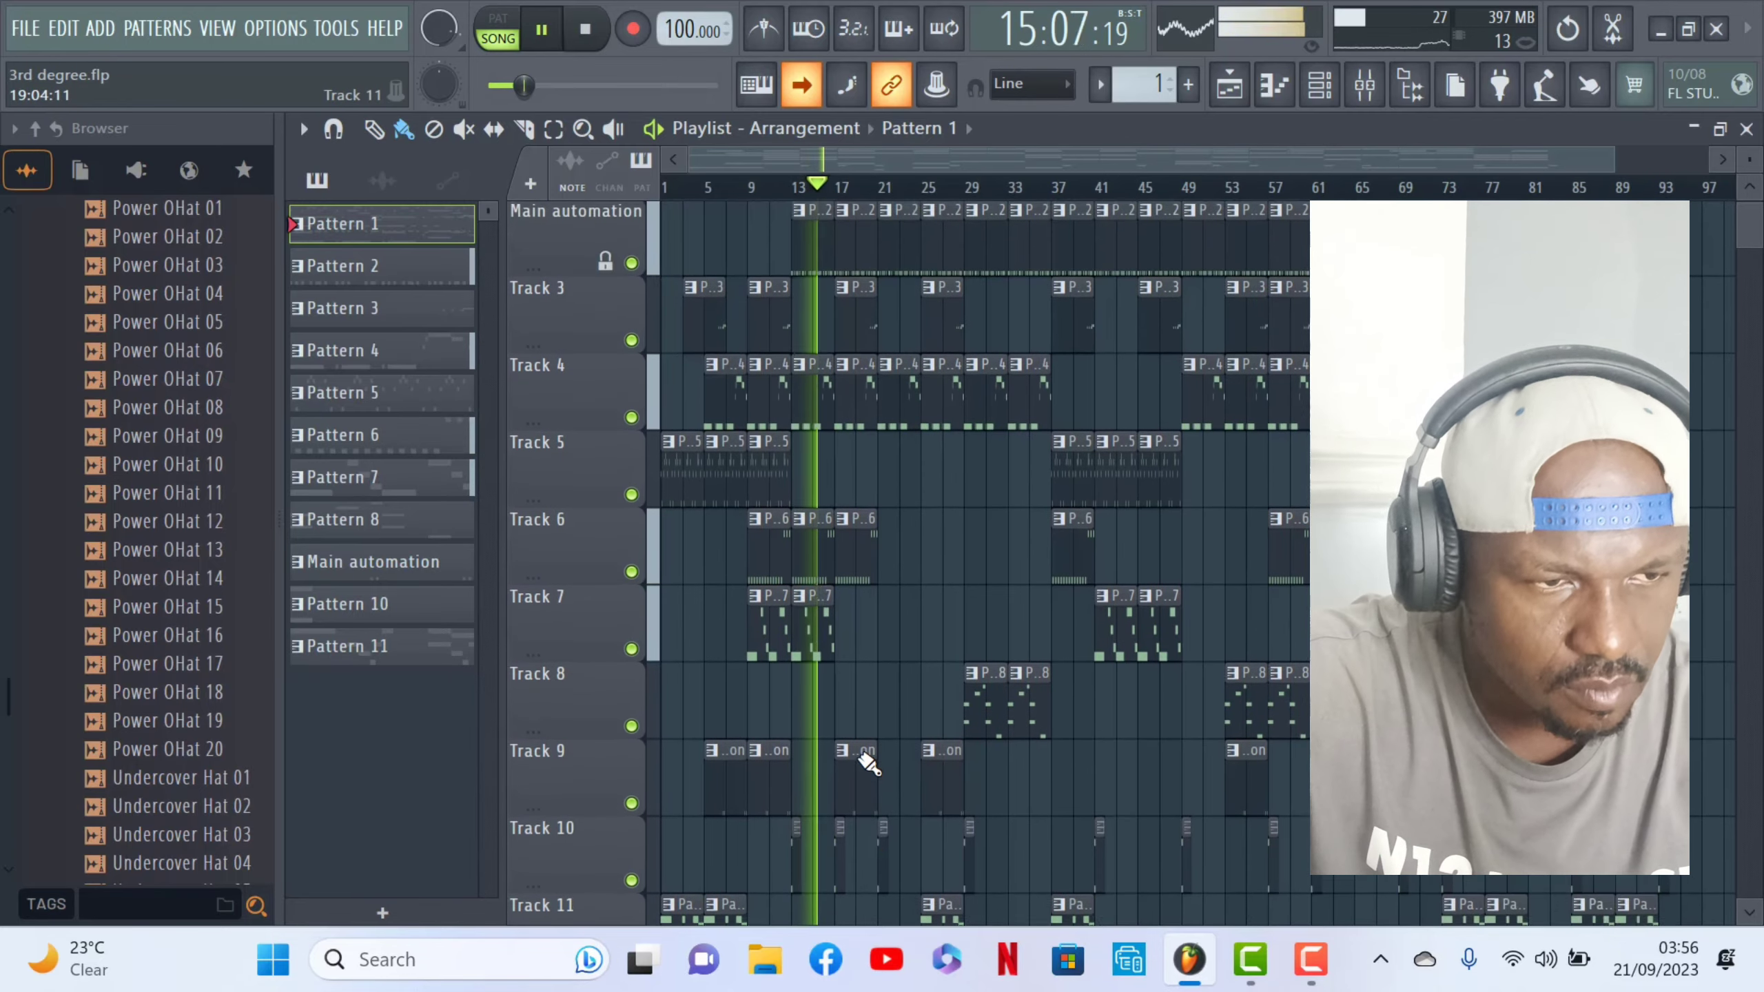
scroll(869, 763, up, 1)
scroll(868, 763, down, 1)
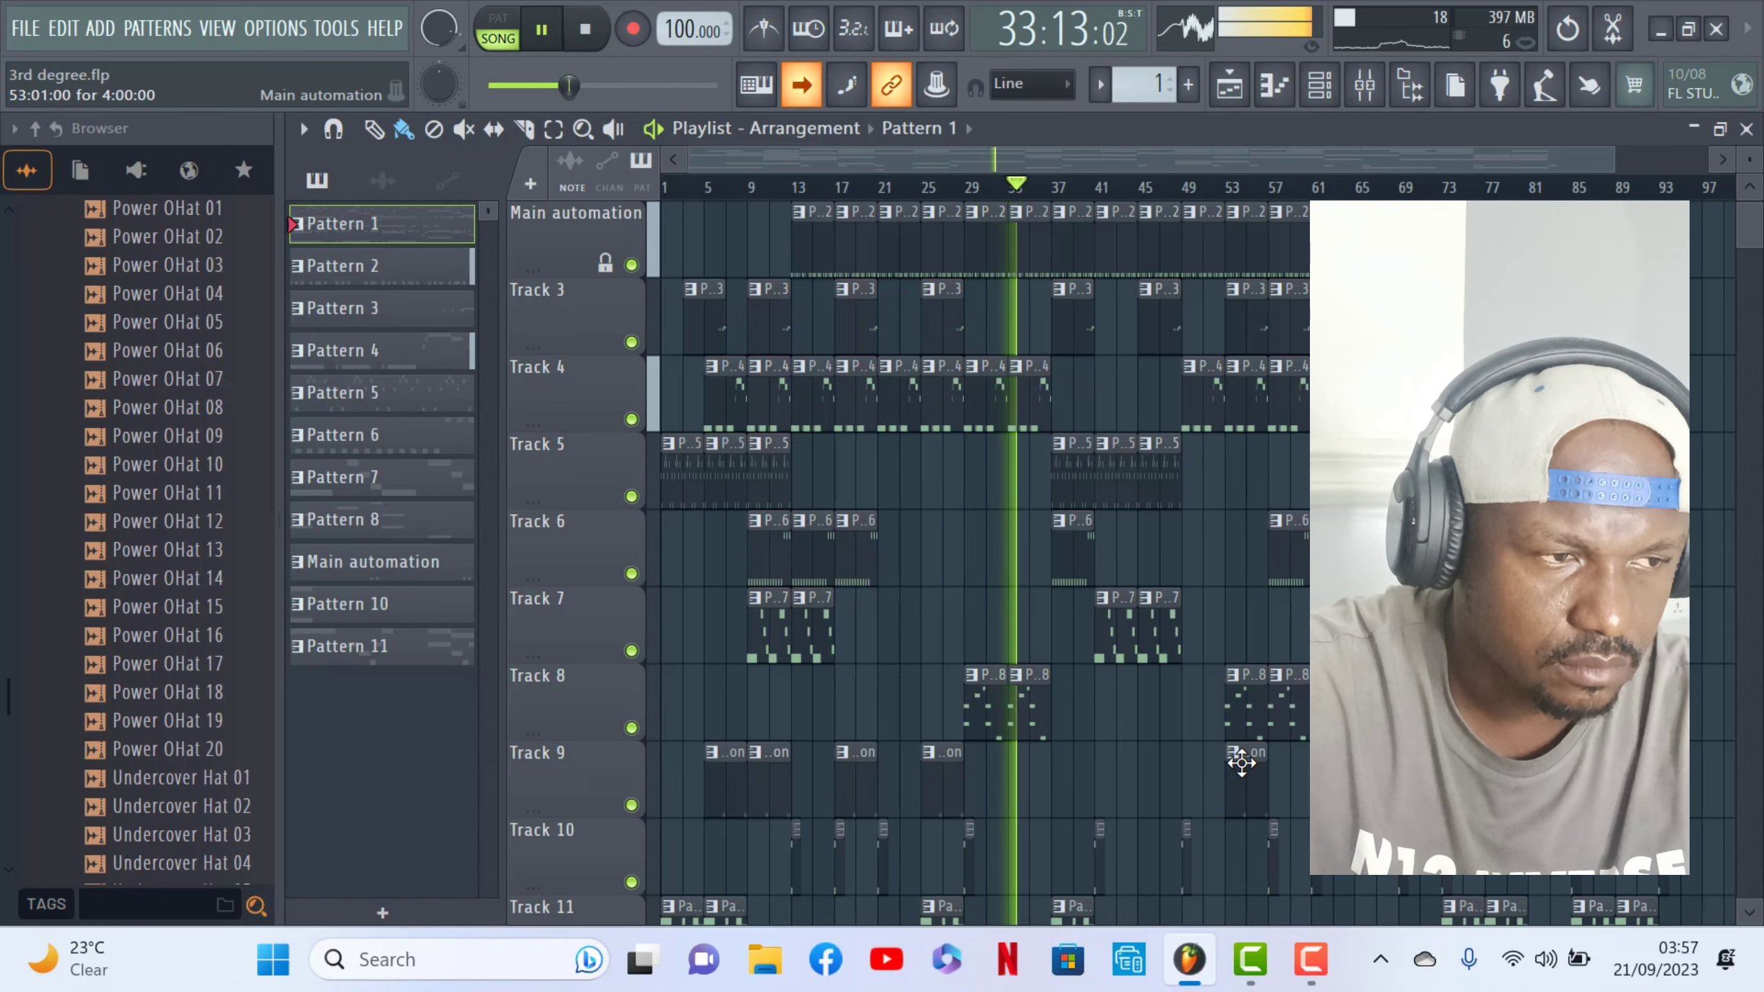
scroll(1242, 762, down, 1)
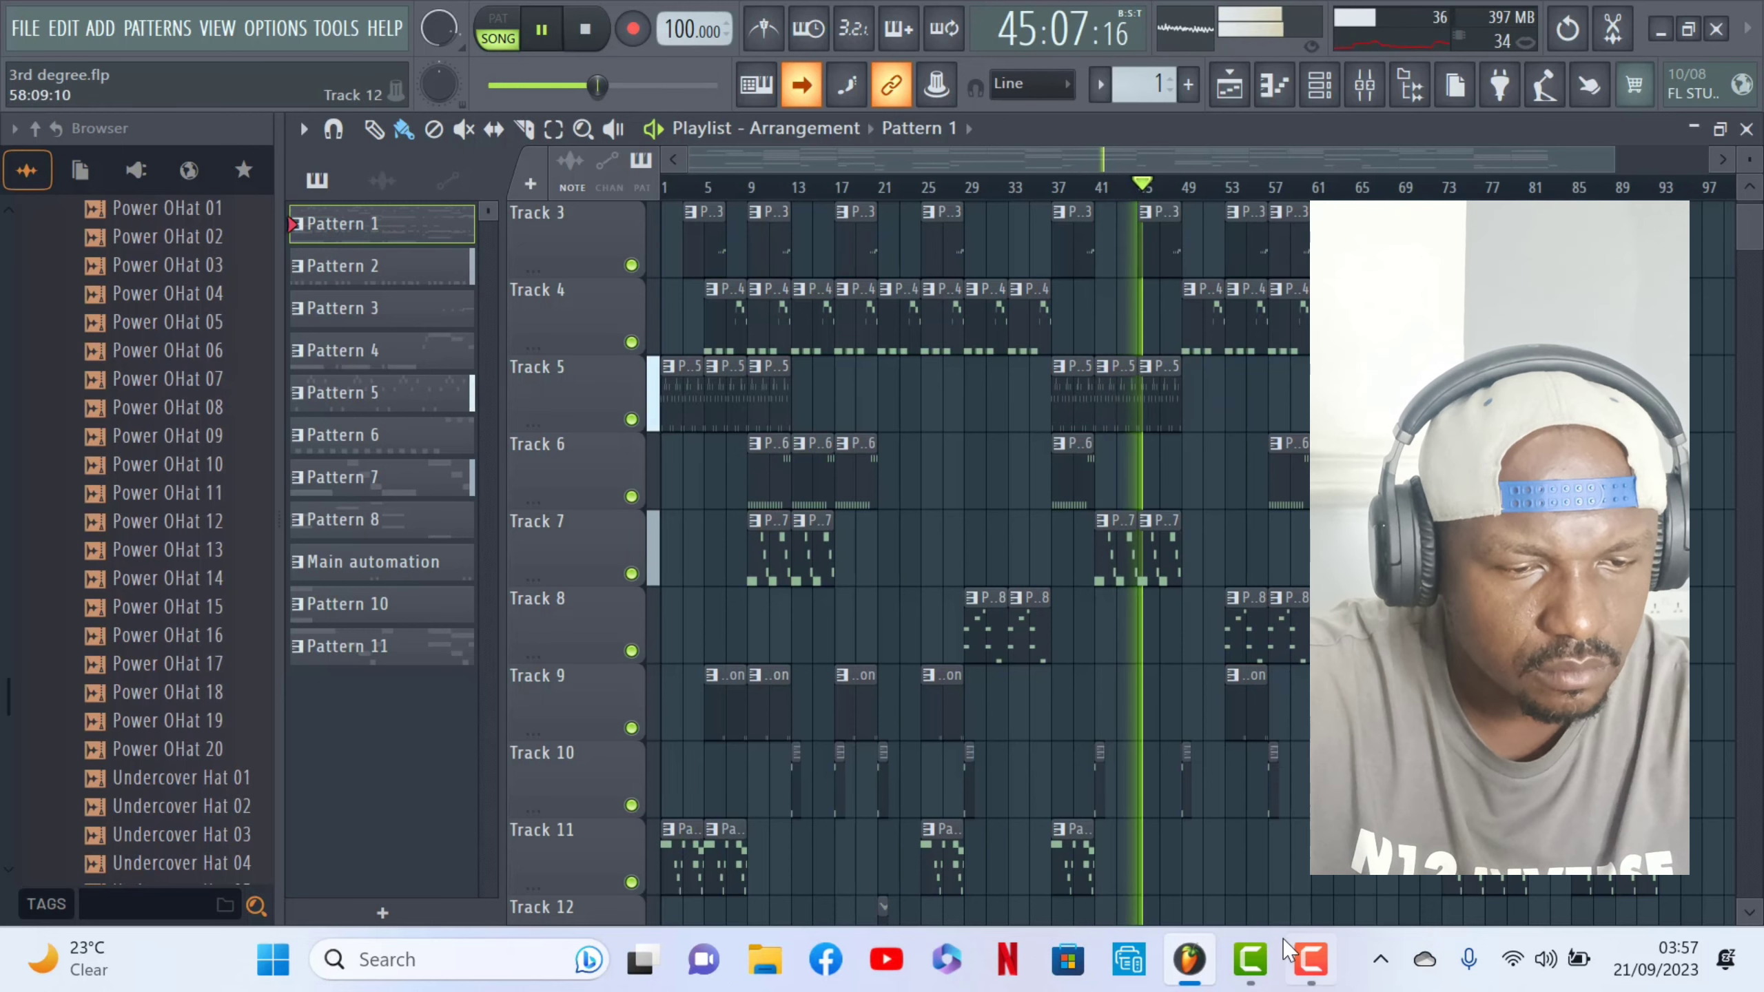
mouse_move(1311, 972)
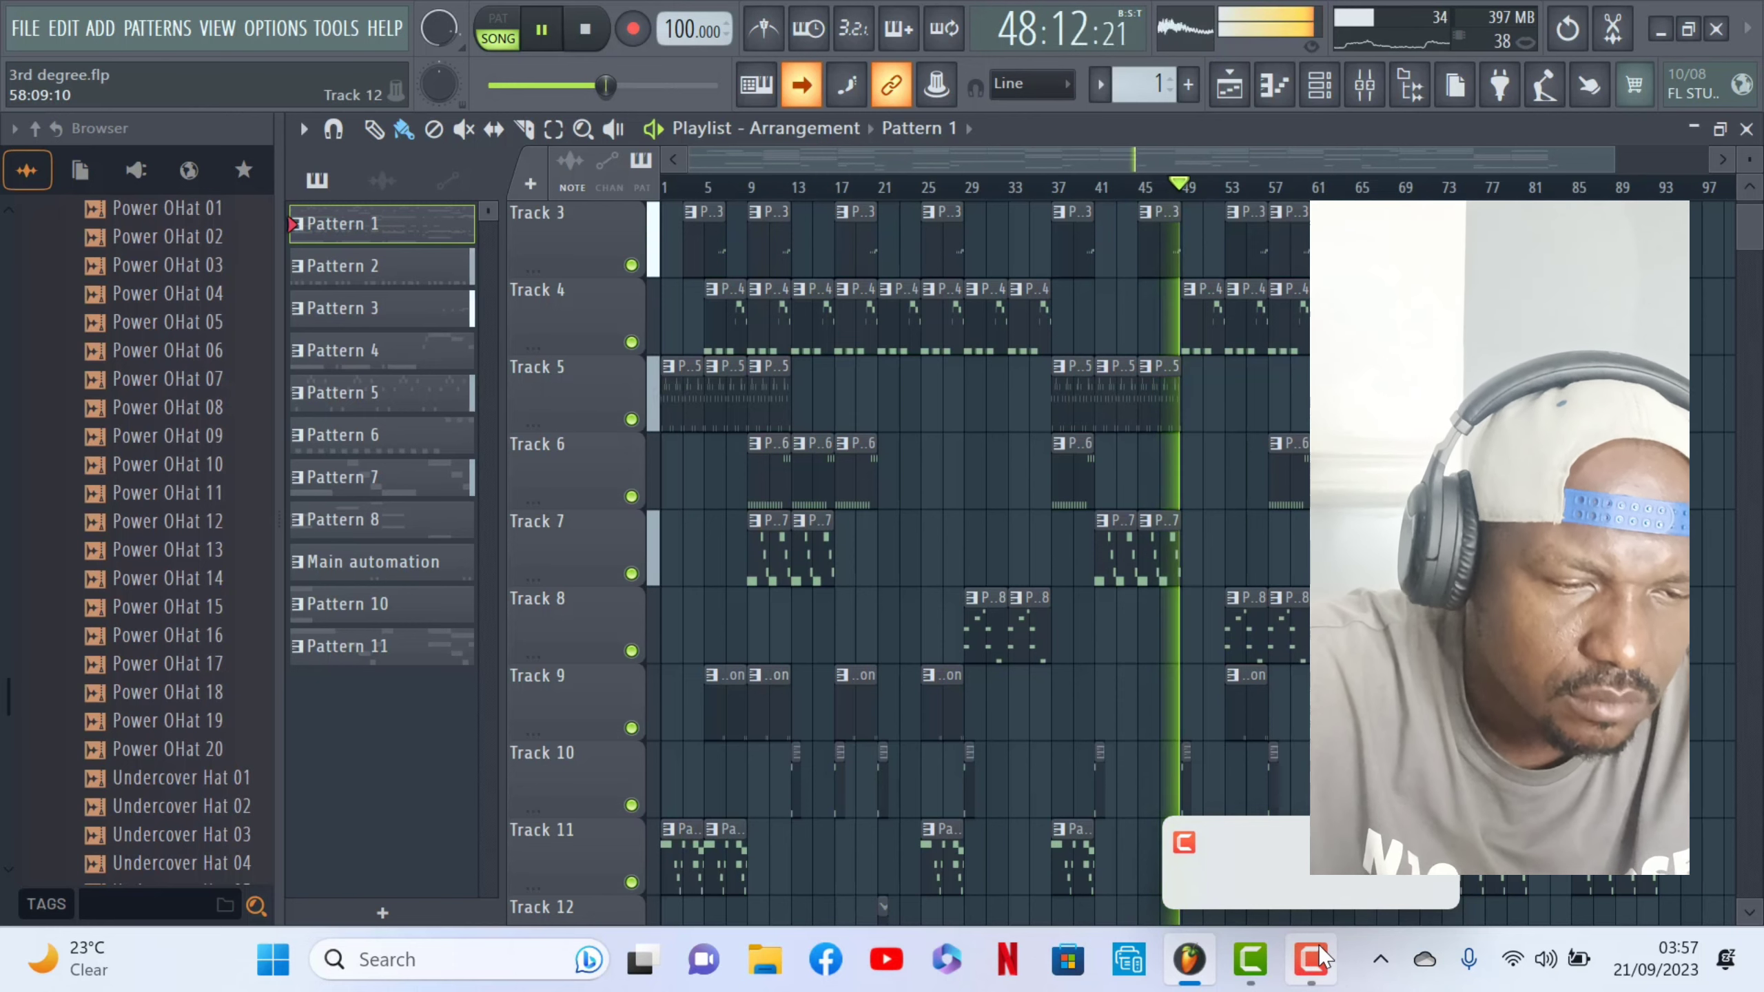
click(1310, 965)
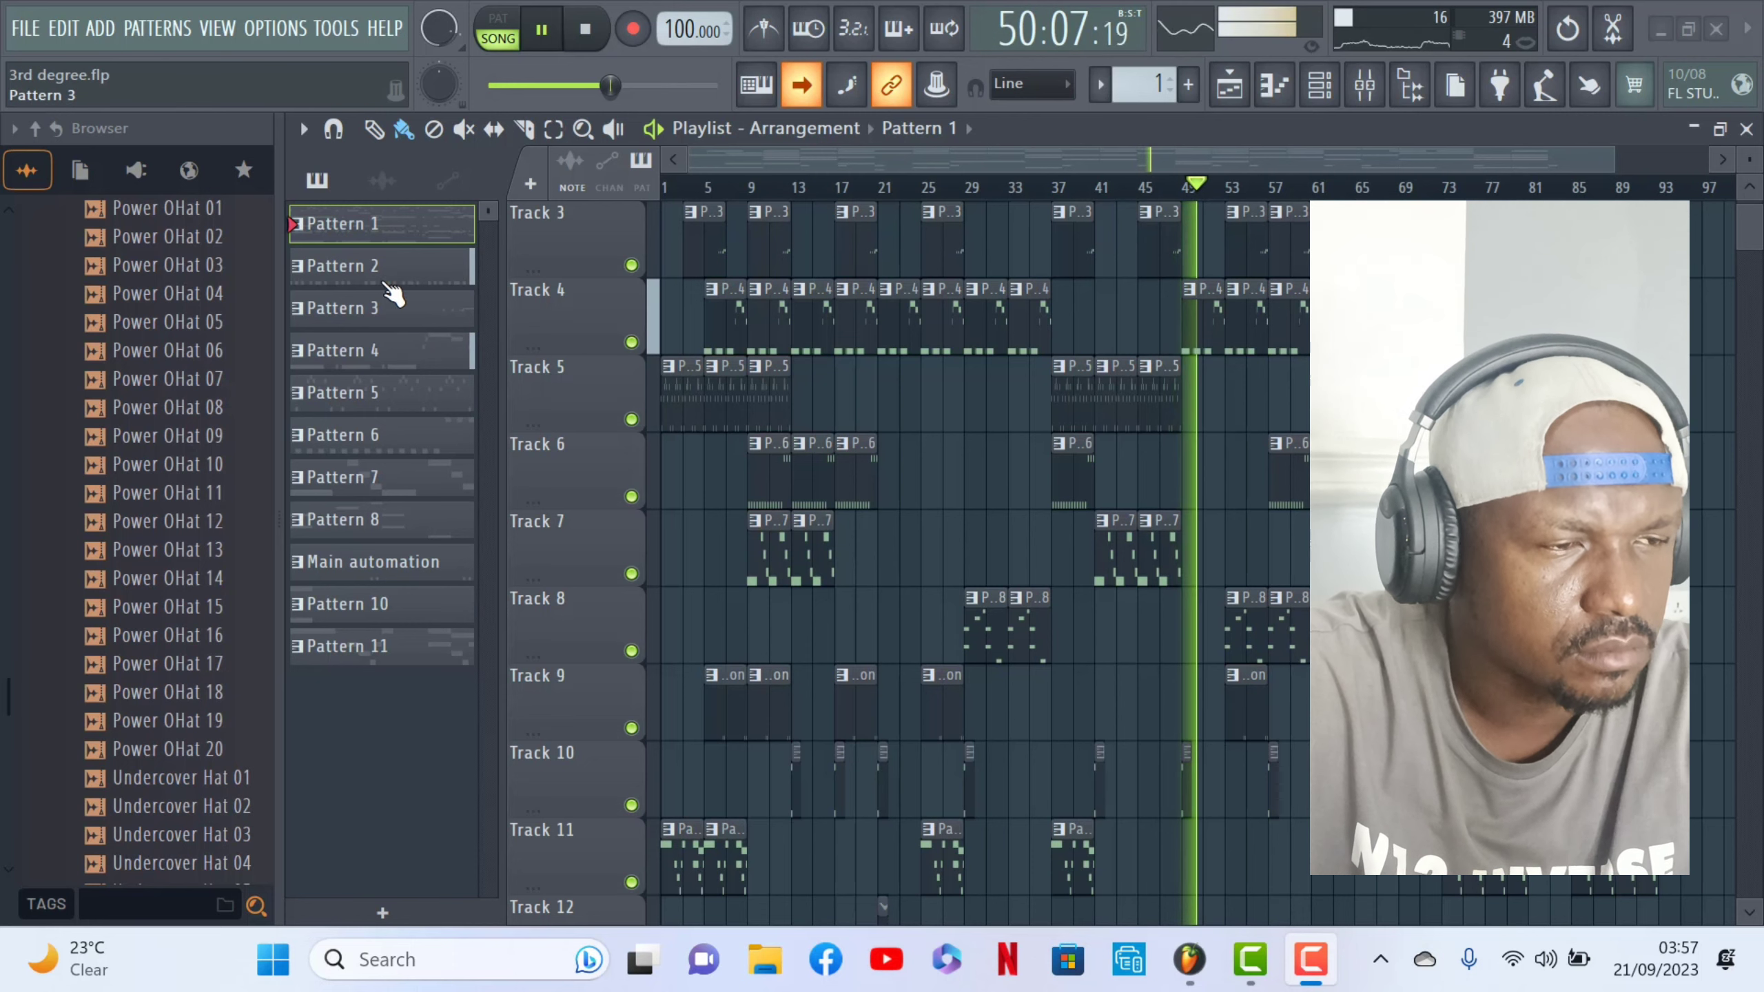
click(378, 74)
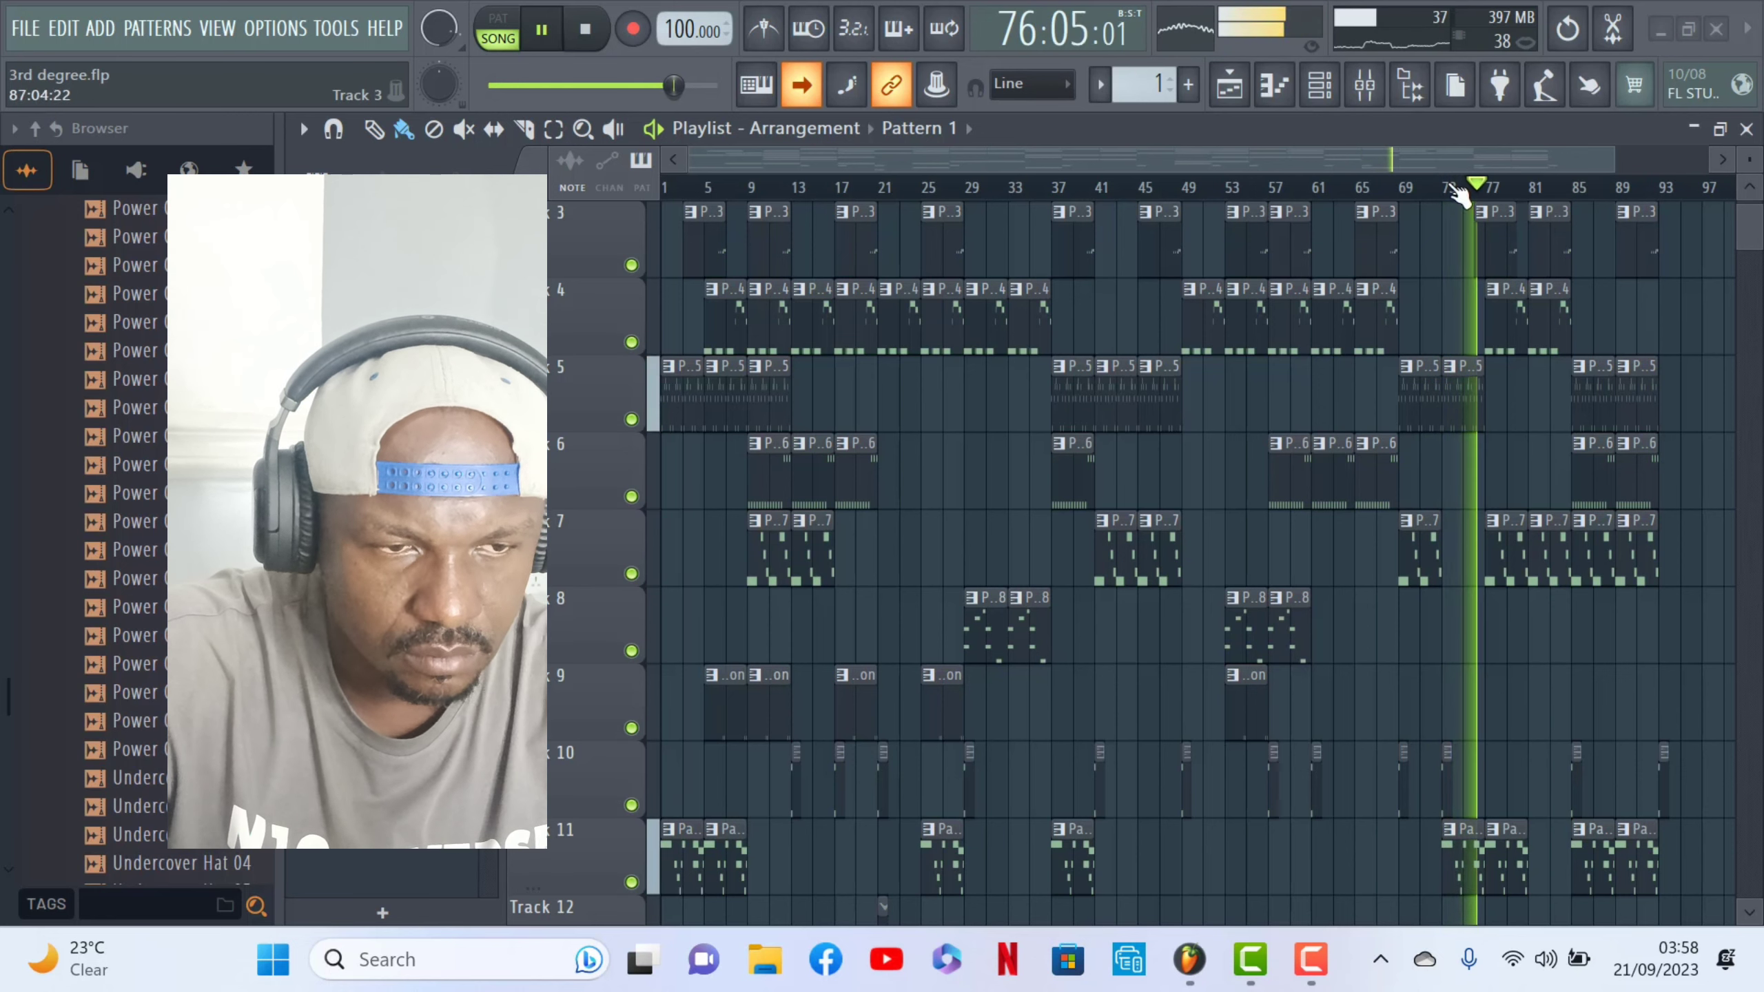
- Zoom the playlist in horizontally on about bars 61 to 89 and examine the arrangement's closing section on all tracks during playback
drag(1618, 155, 1224, 160)
drag(1007, 161, 1387, 163)
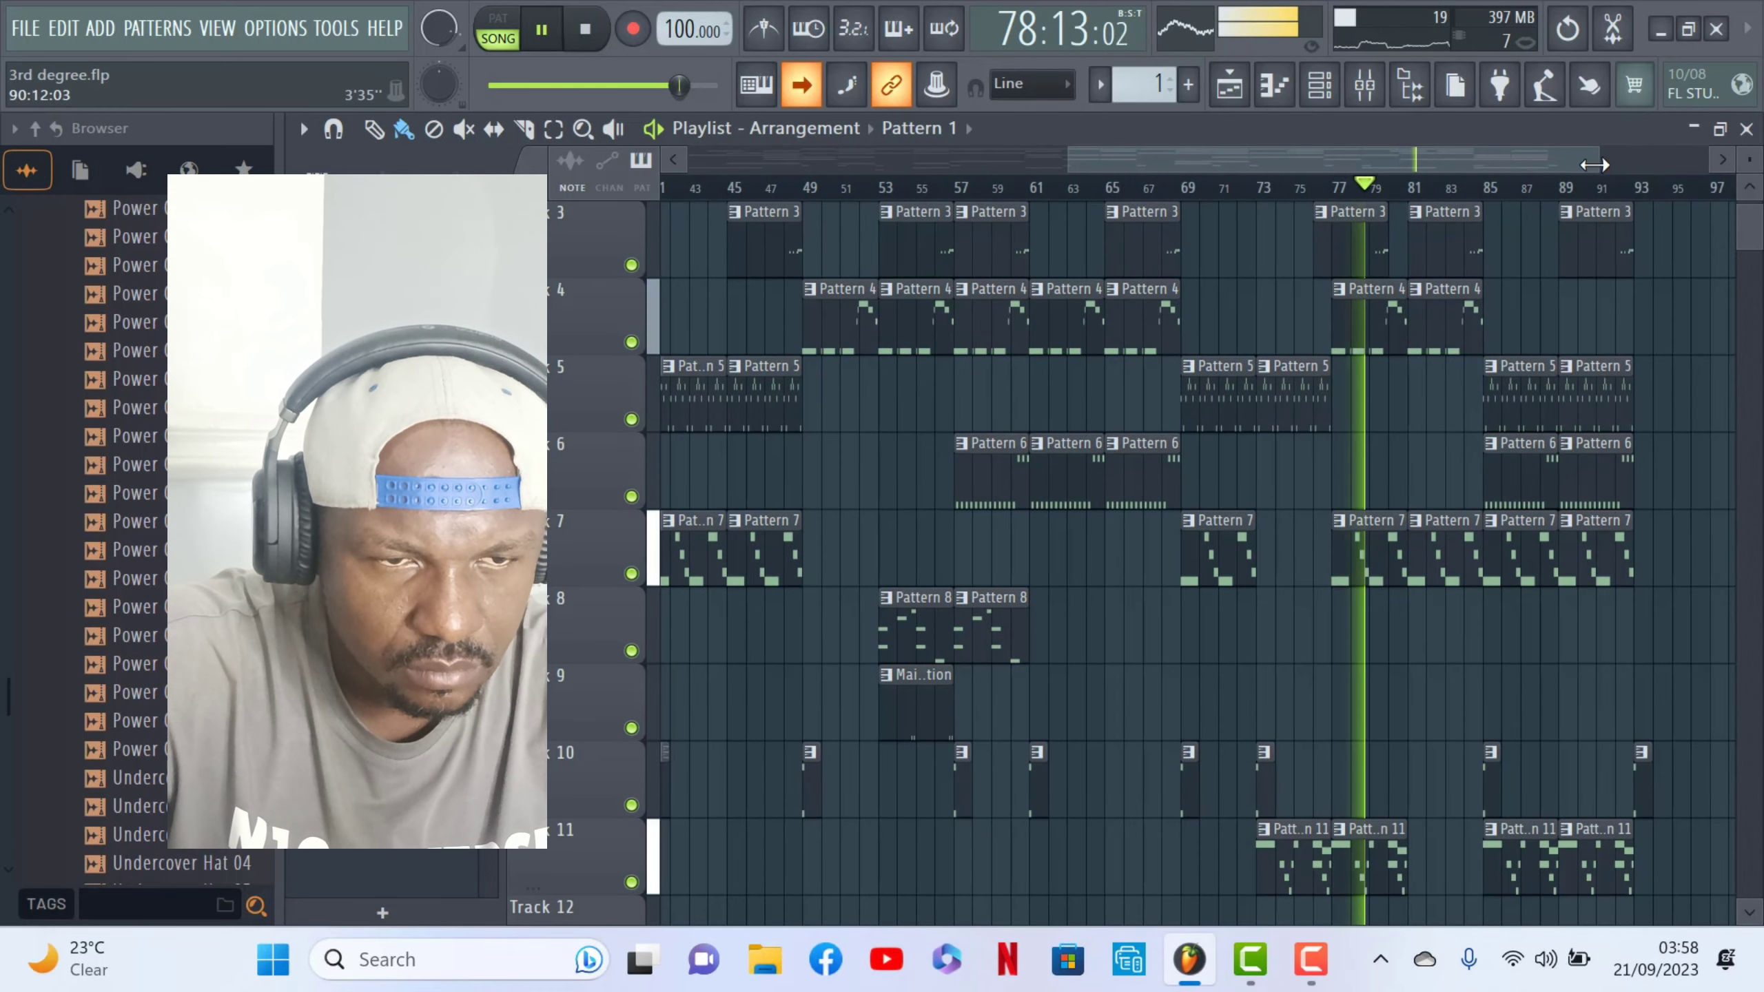
drag(1598, 161, 1354, 167)
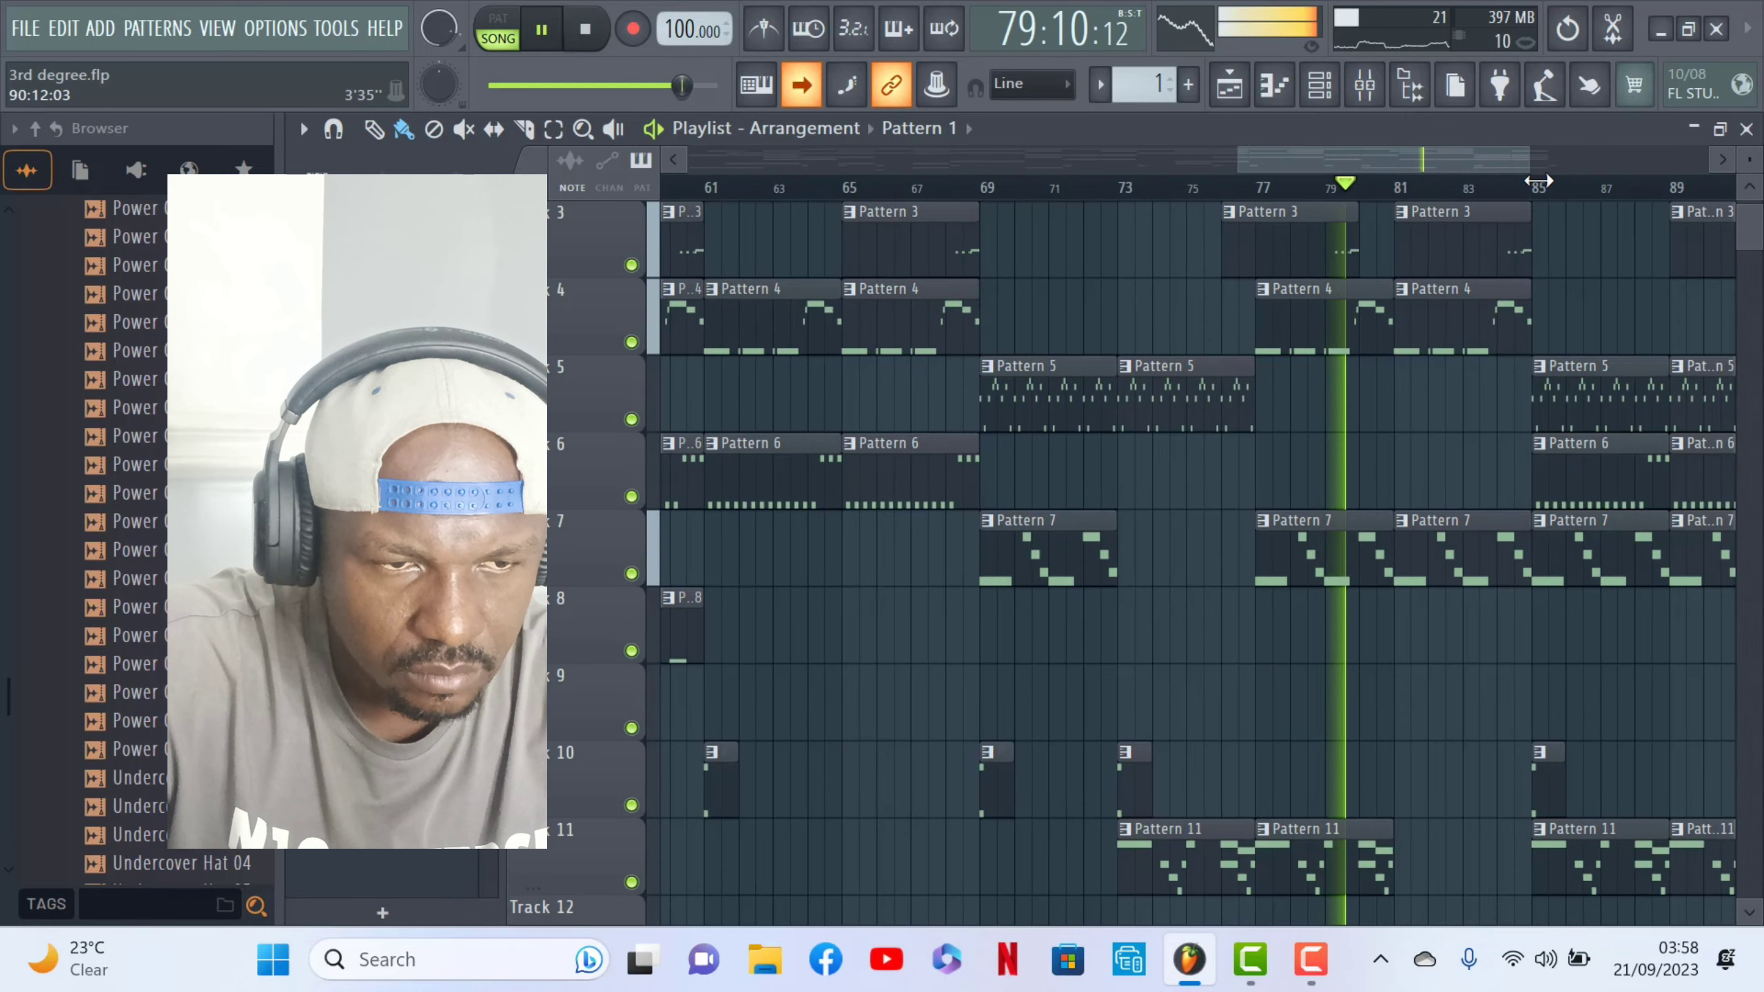
scroll(1611, 761, up, 2)
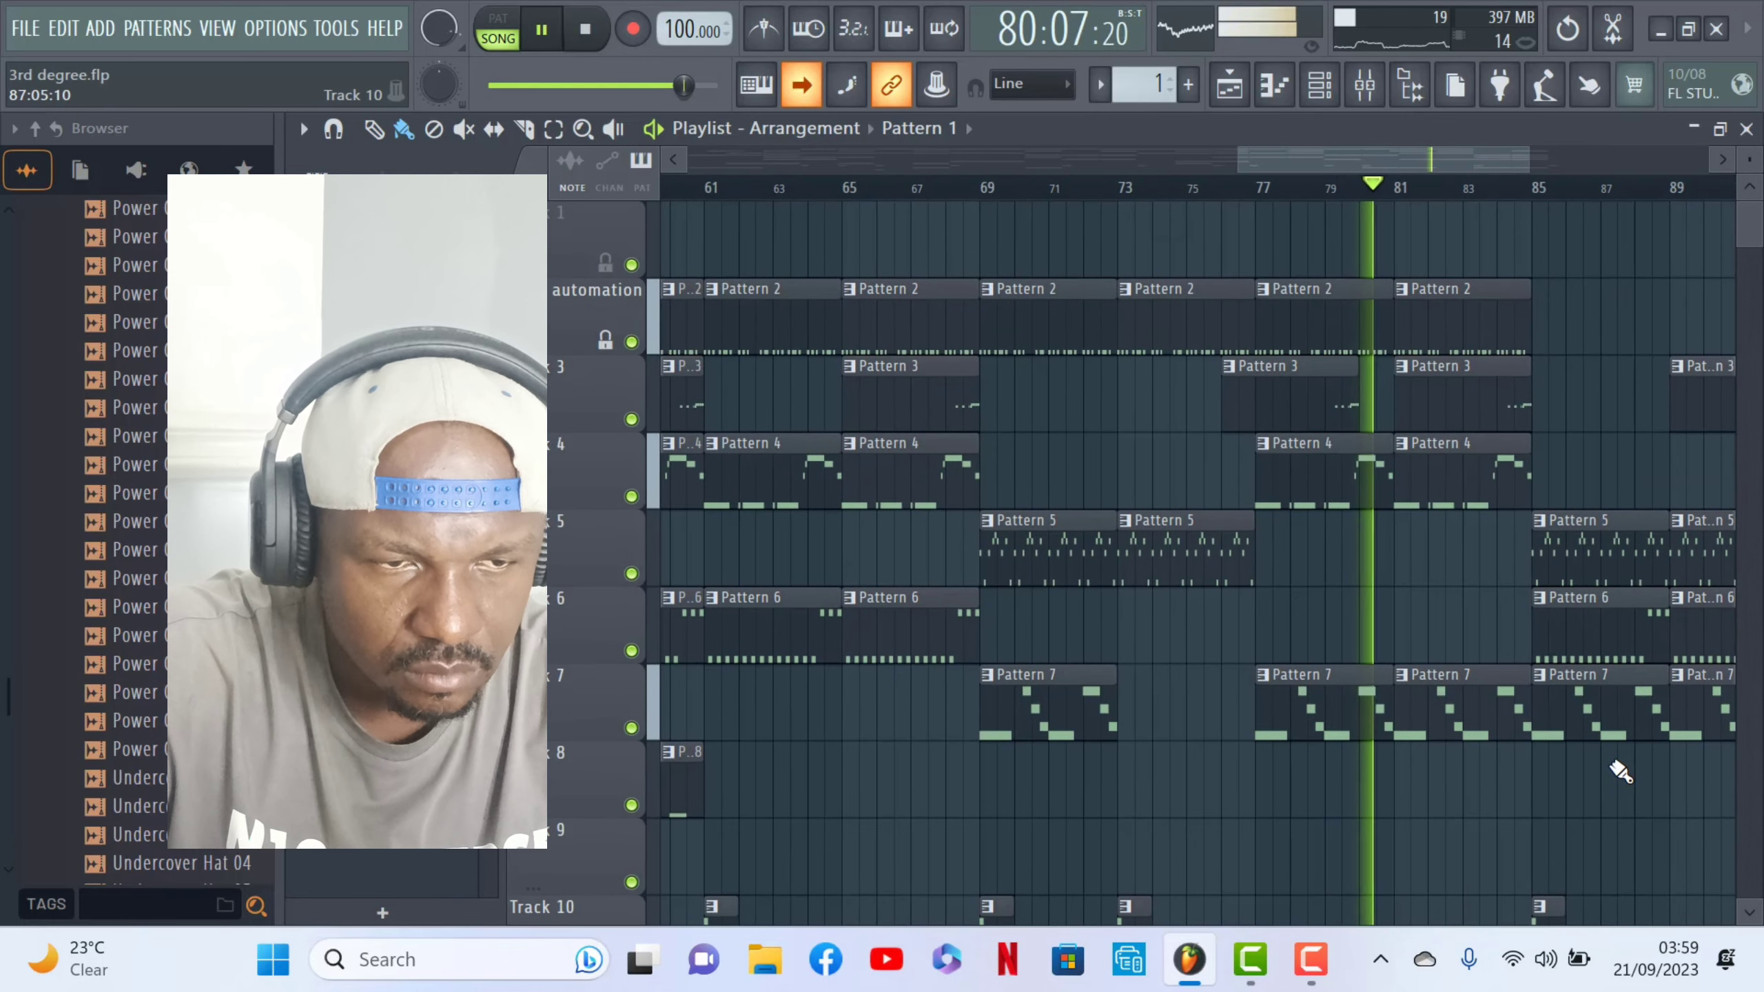
scroll(1611, 761, down, 1)
scroll(1620, 770, down, 5)
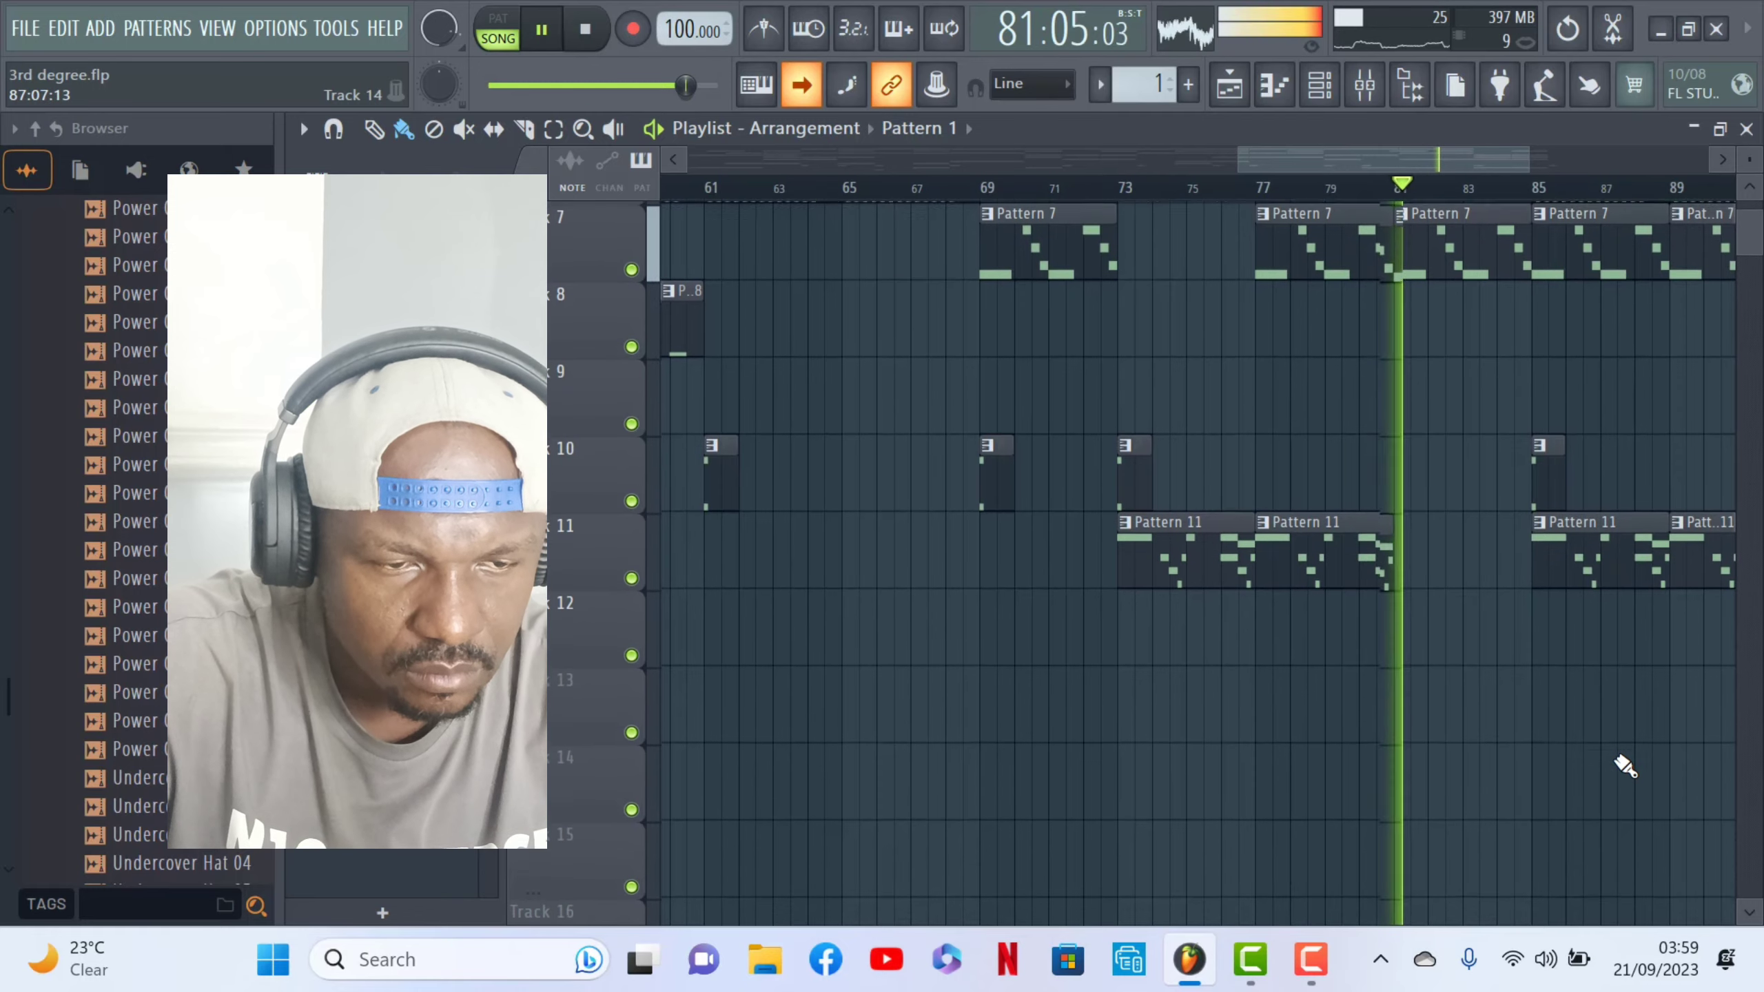
scroll(1625, 764, up, 3)
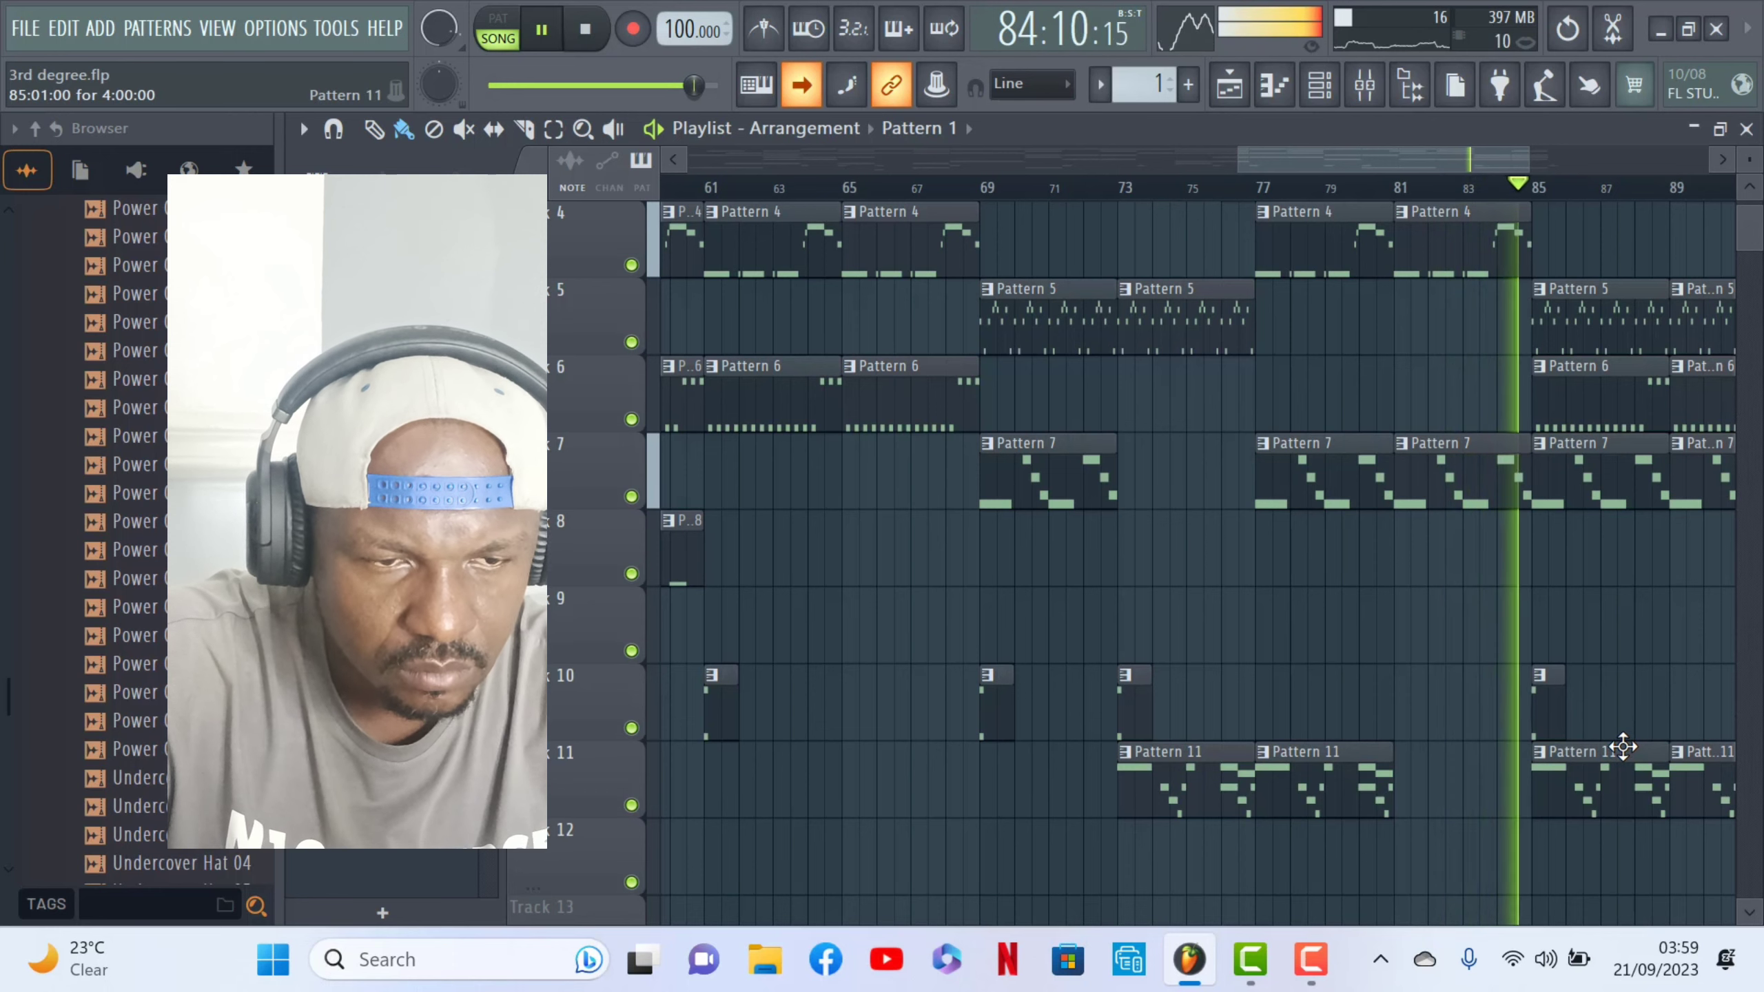
scroll(1622, 746, up, 2)
scroll(1622, 747, down, 2)
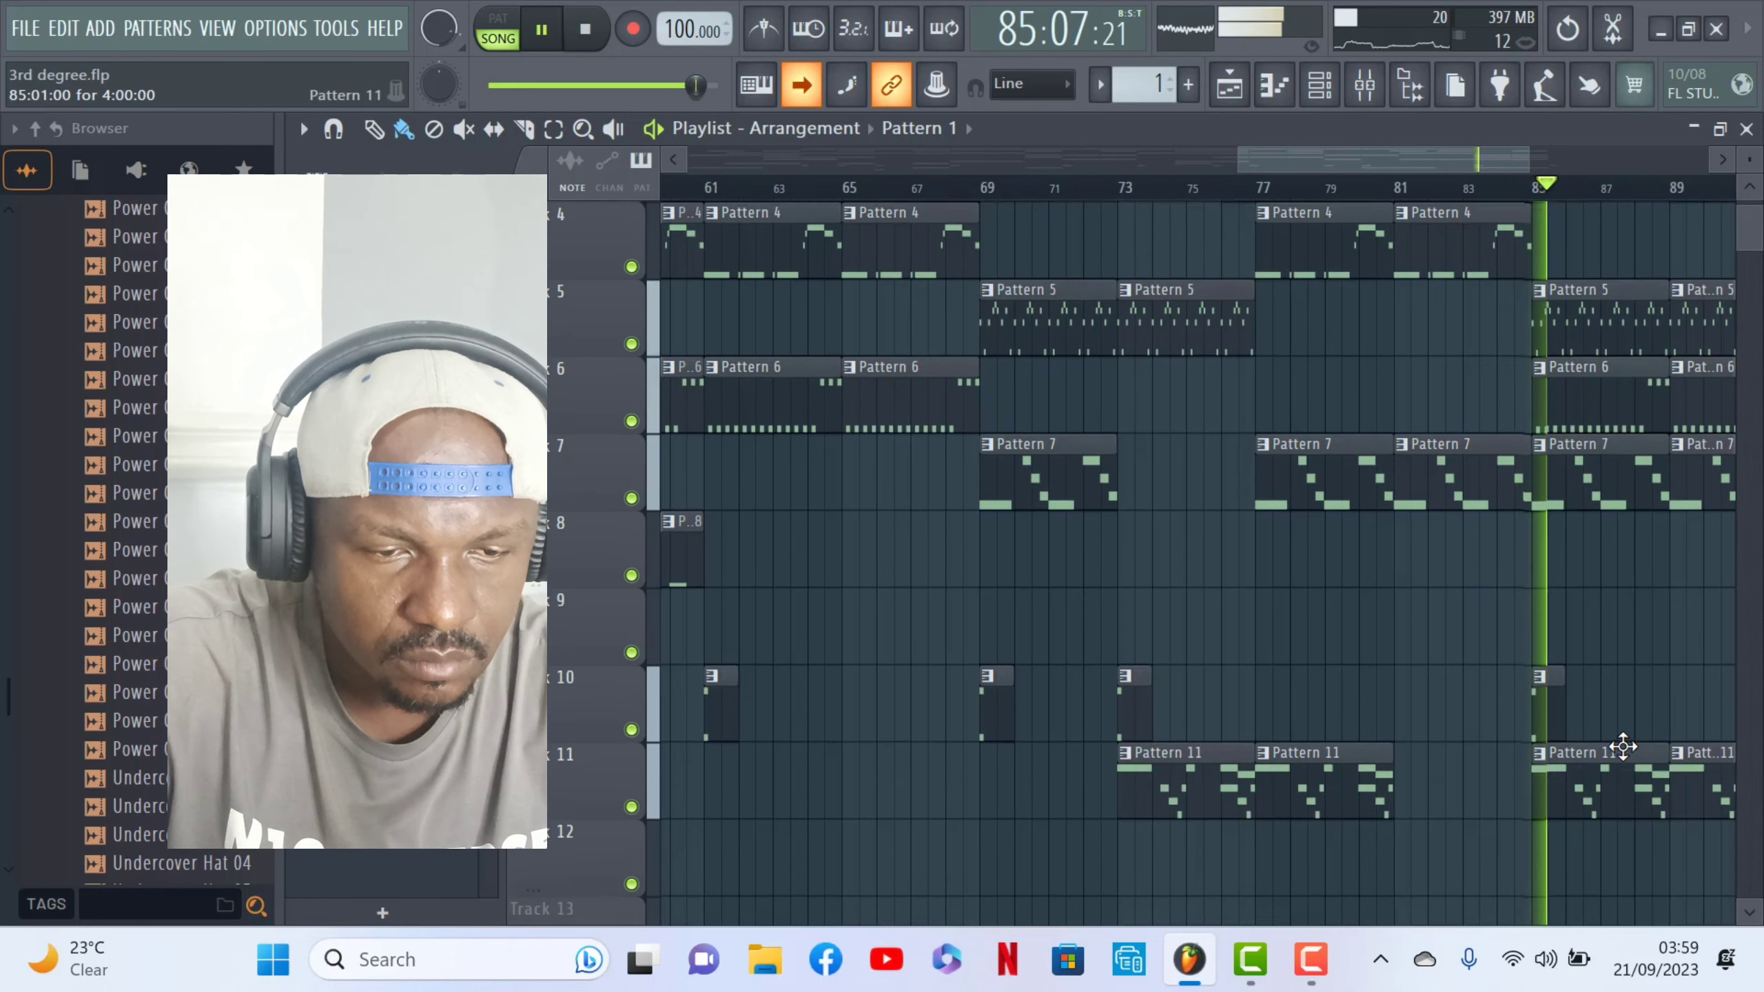